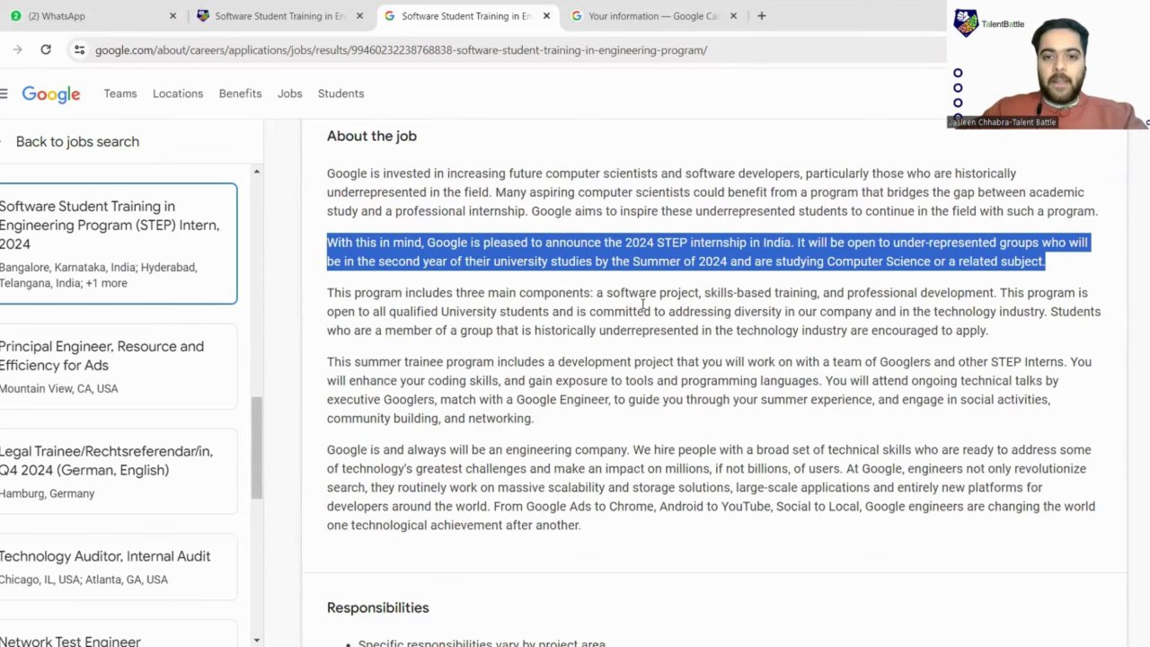
{"action": "scroll", "coordinate": [647, 305], "scroll_direction": "down", "scroll_amount": 1}
{"action": "left_click_drag", "start_coordinate": [327, 284], "coordinate": [1084, 352]}
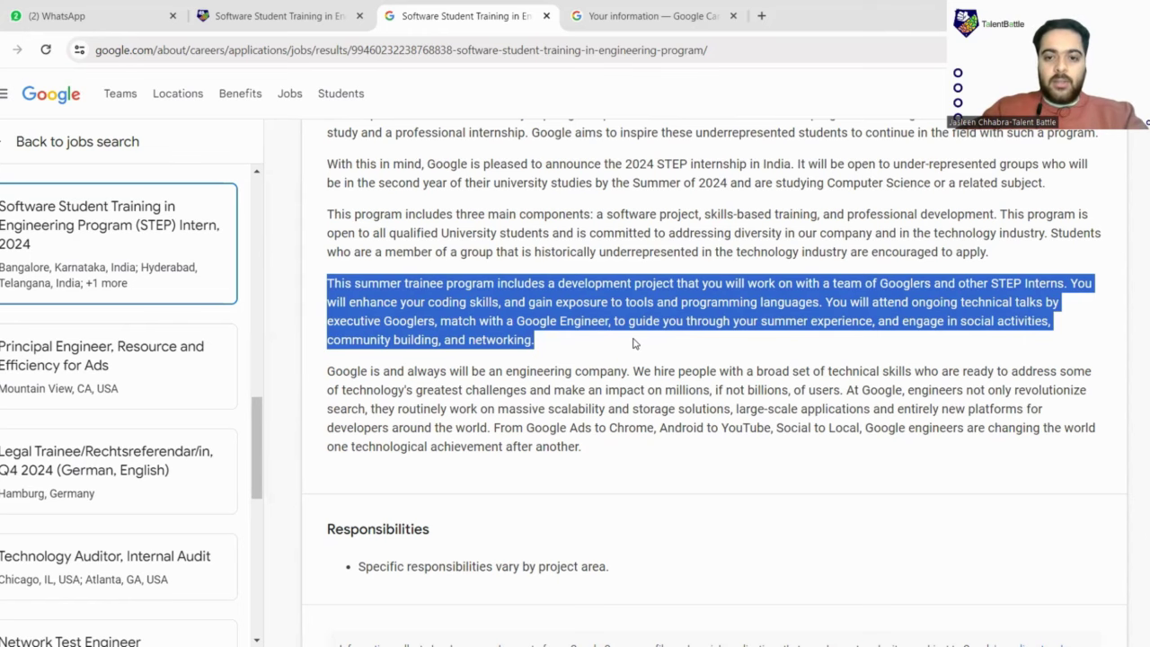
{"action": "scroll", "coordinate": [630, 337], "scroll_direction": "up", "scroll_amount": 3}
{"action": "scroll", "coordinate": [624, 329], "scroll_direction": "up", "scroll_amount": 2}
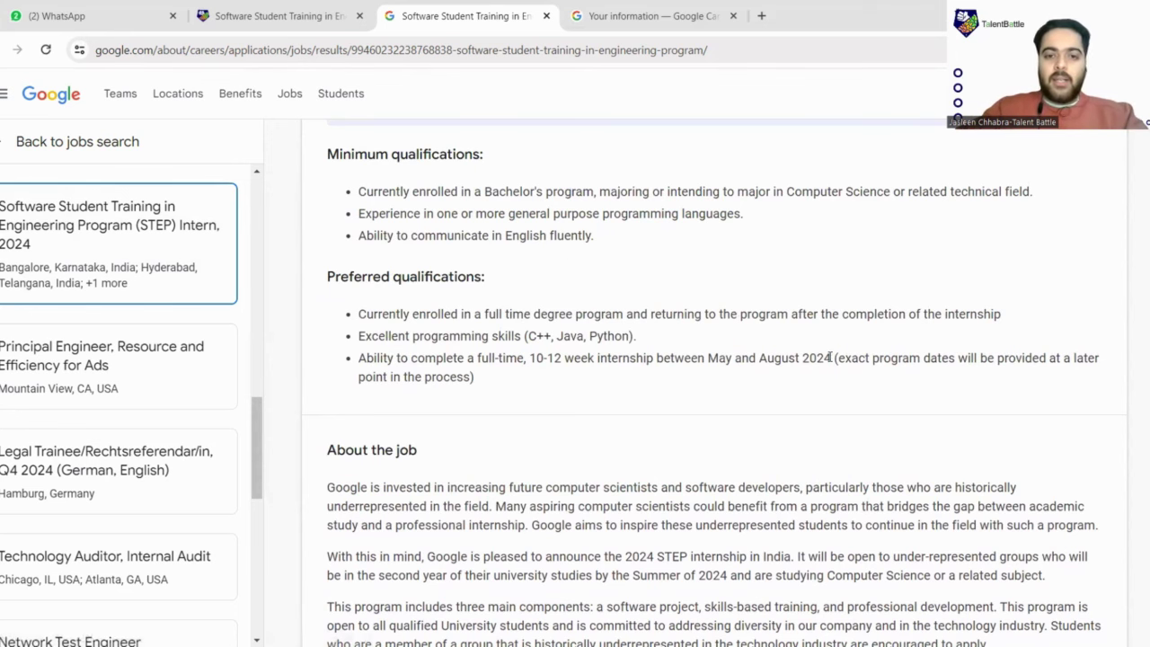
{"action": "scroll", "coordinate": [812, 329], "scroll_direction": "up", "scroll_amount": 4}
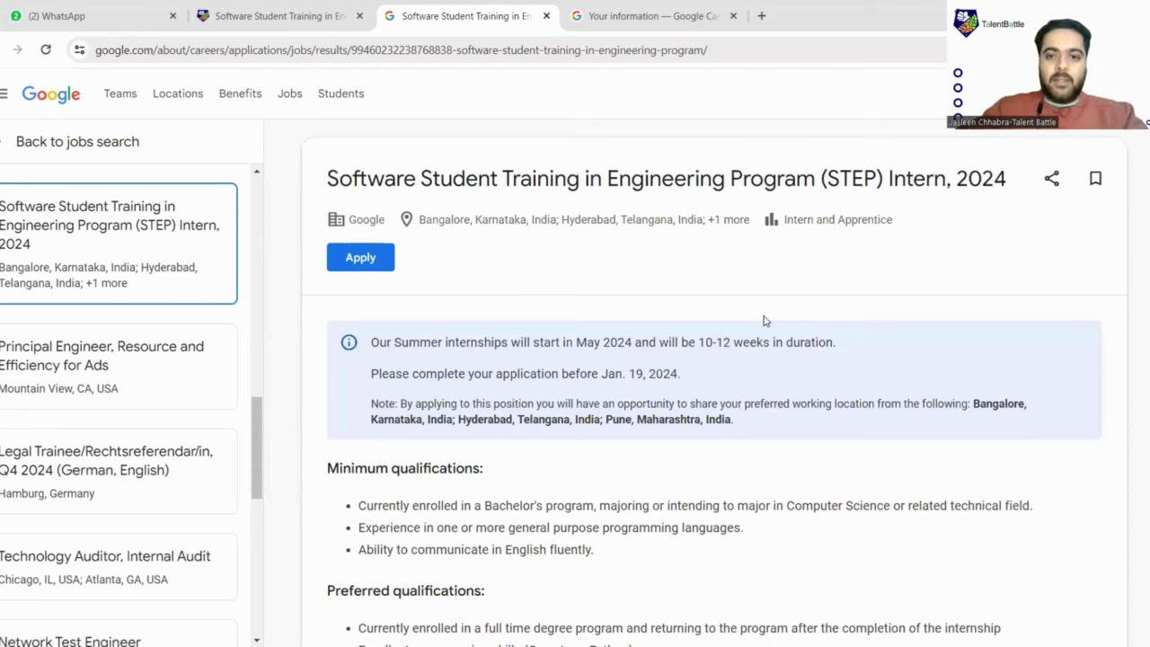
Start the STEP Intern application, enter the applicant's legal name and set the country to India
{"action": "left_click", "coordinate": [361, 257]}
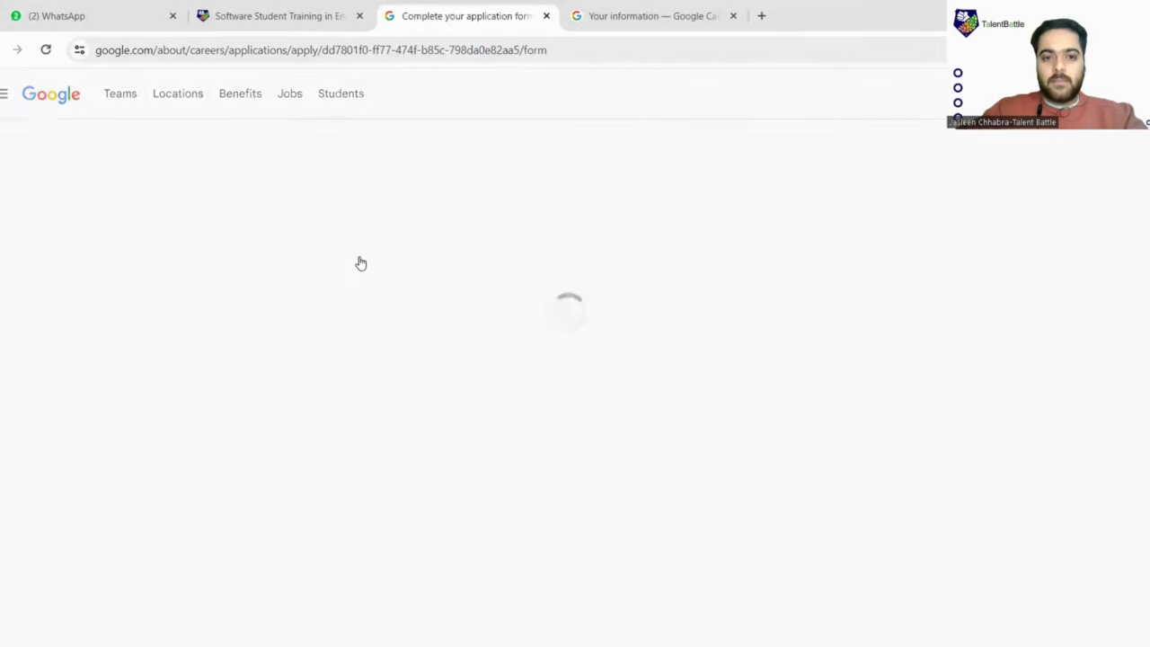
{"action": "scroll", "coordinate": [870, 330], "scroll_direction": "down", "scroll_amount": 2}
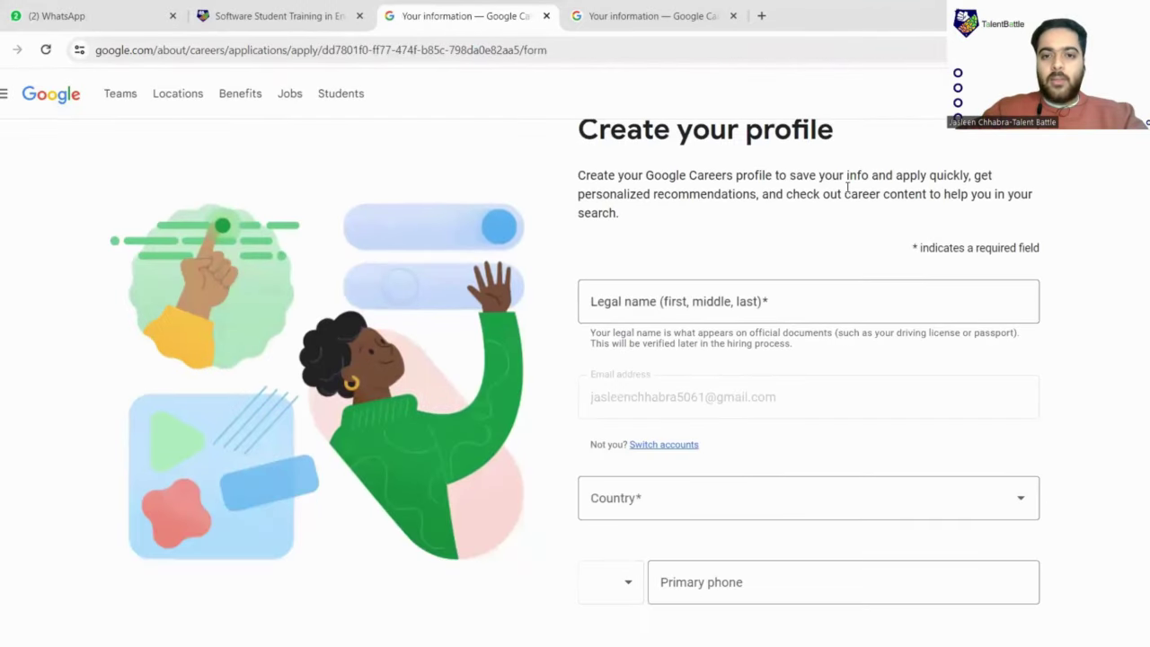
{"action": "scroll", "coordinate": [831, 198], "scroll_direction": "down", "scroll_amount": 1}
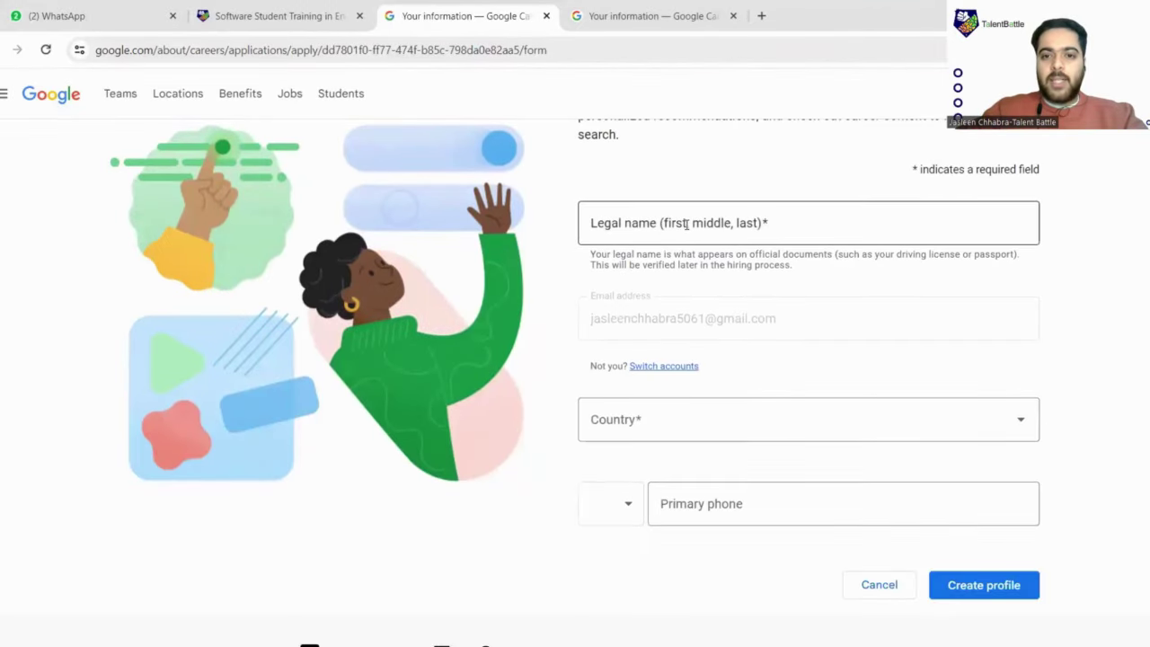
{"action": "left_click", "coordinate": [664, 228]}
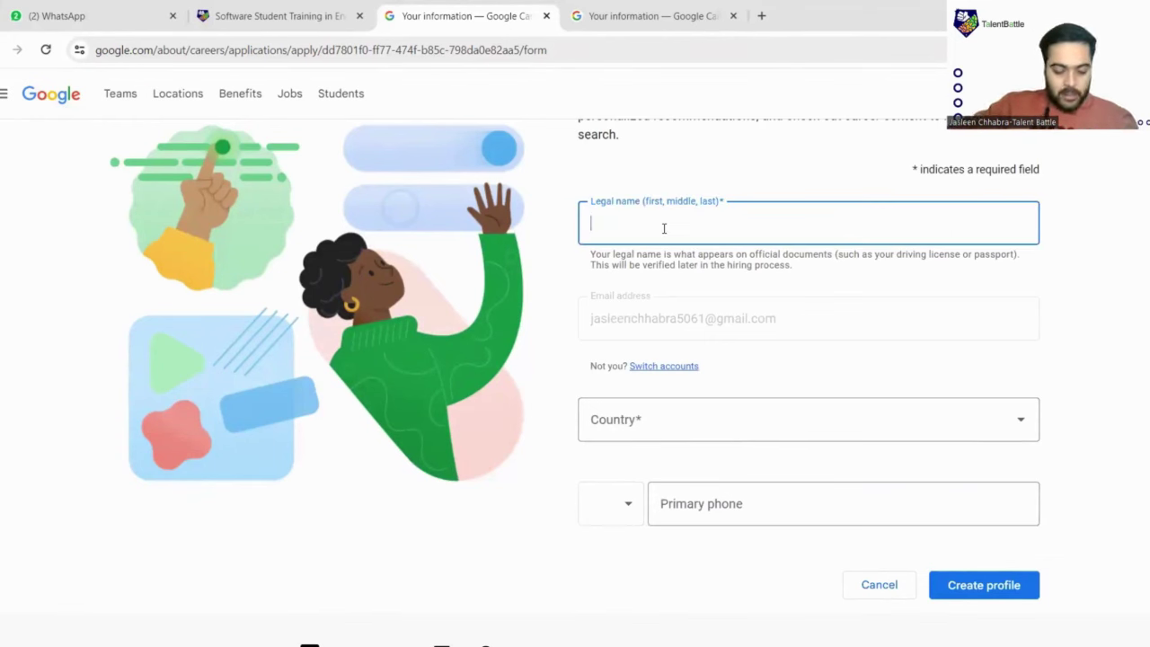
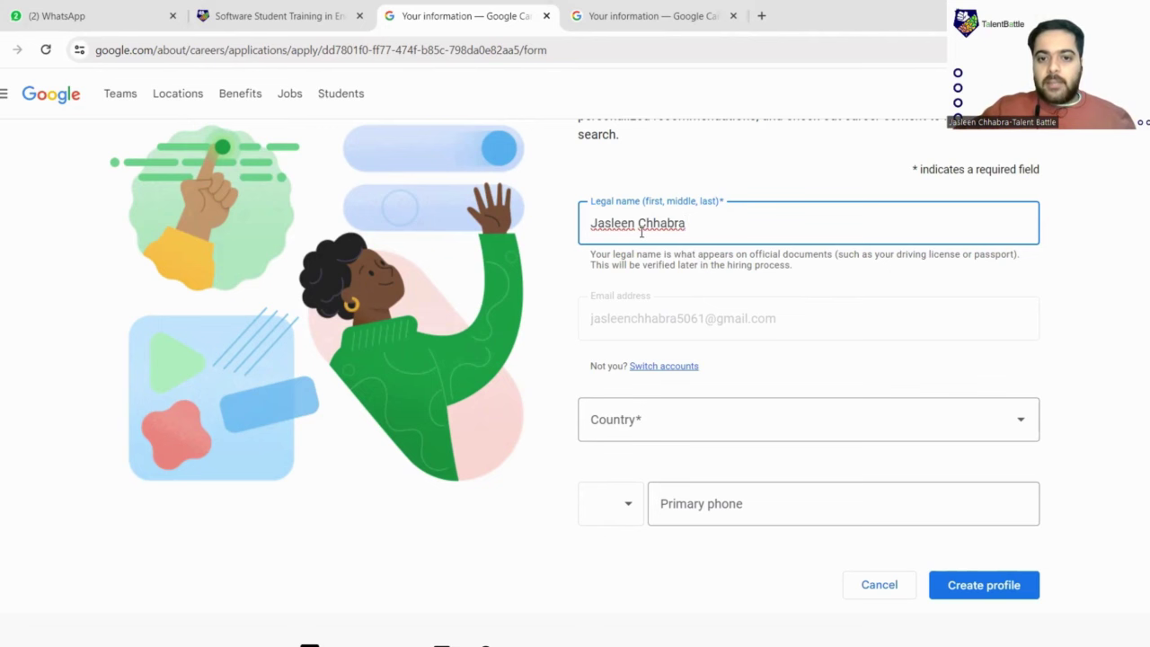
{"action": "scroll", "coordinate": [641, 232], "scroll_direction": "down", "scroll_amount": 1}
{"action": "left_click", "coordinate": [663, 348]}
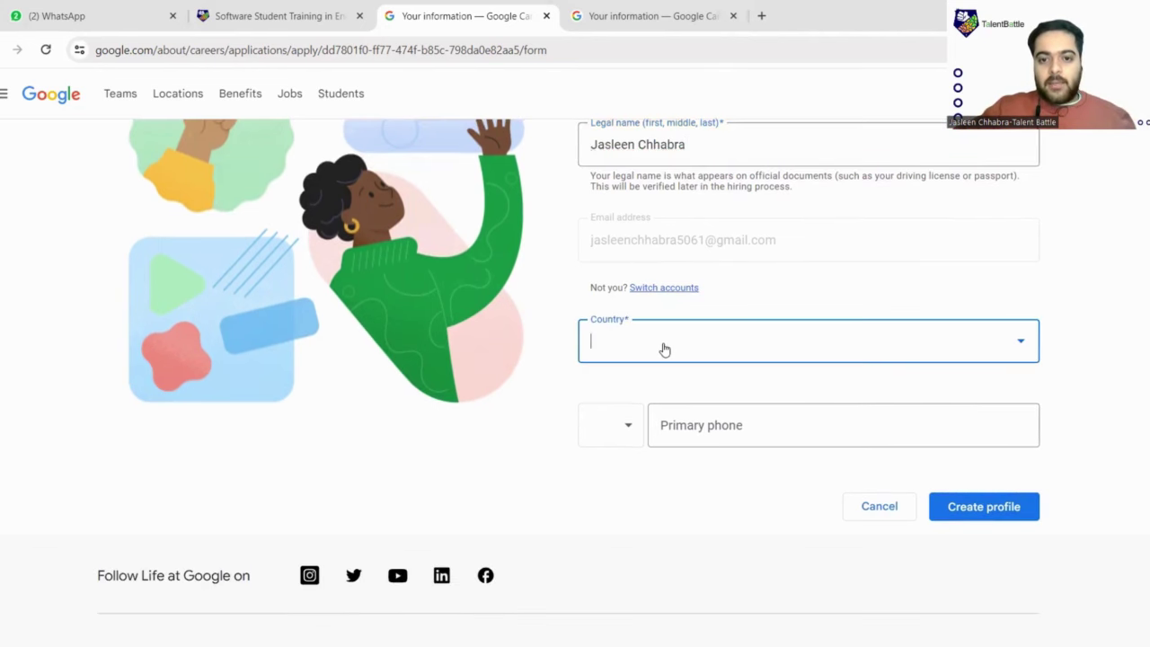
{"action": "scroll", "coordinate": [664, 348], "scroll_direction": "down", "scroll_amount": 1}
{"action": "type", "text": "in"}
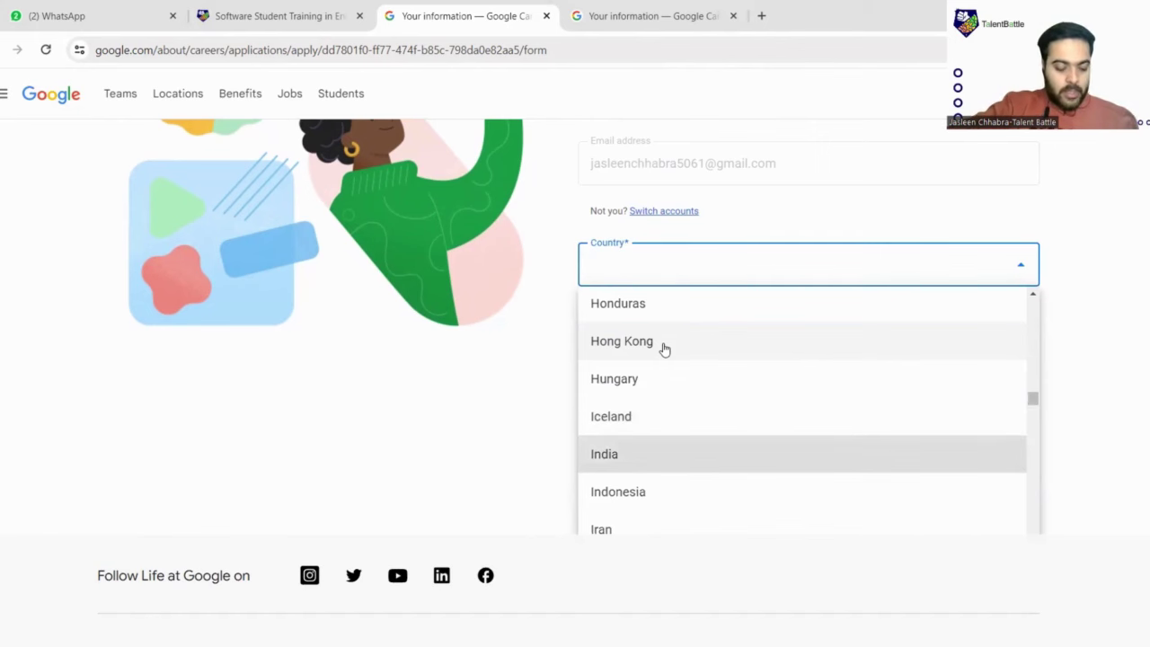
{"action": "left_click", "coordinate": [617, 458]}
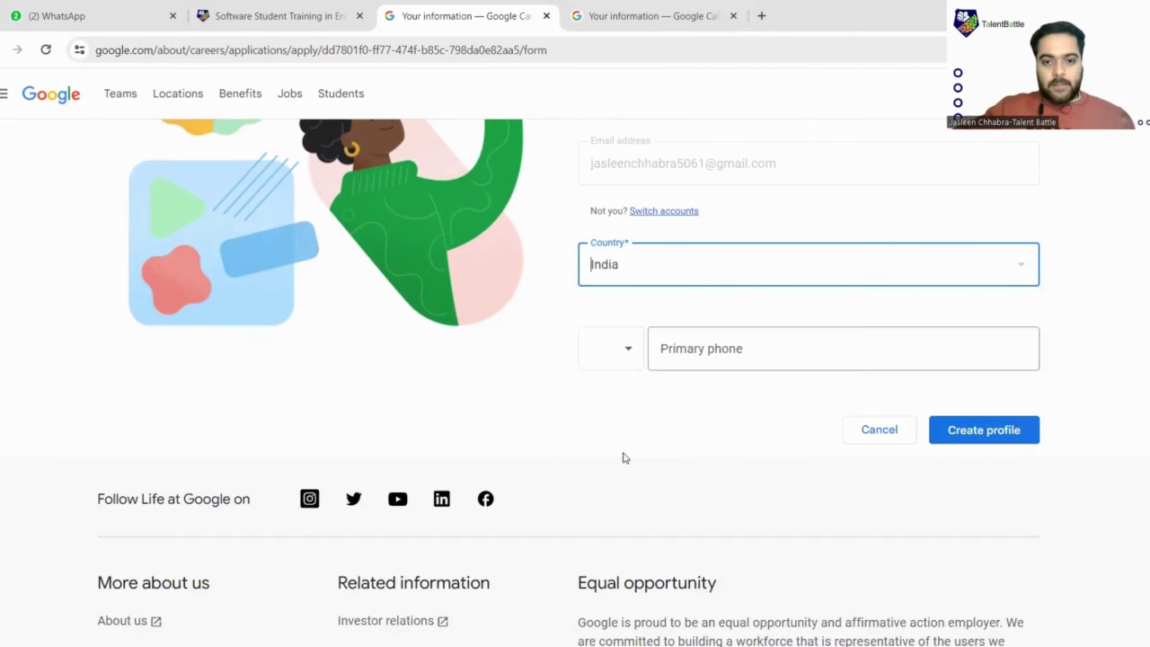
Add the applicant's phone number with the India +91 code and create the profile
{"action": "scroll", "coordinate": [665, 406], "scroll_direction": "down", "scroll_amount": 1}
{"action": "left_click", "coordinate": [749, 280]}
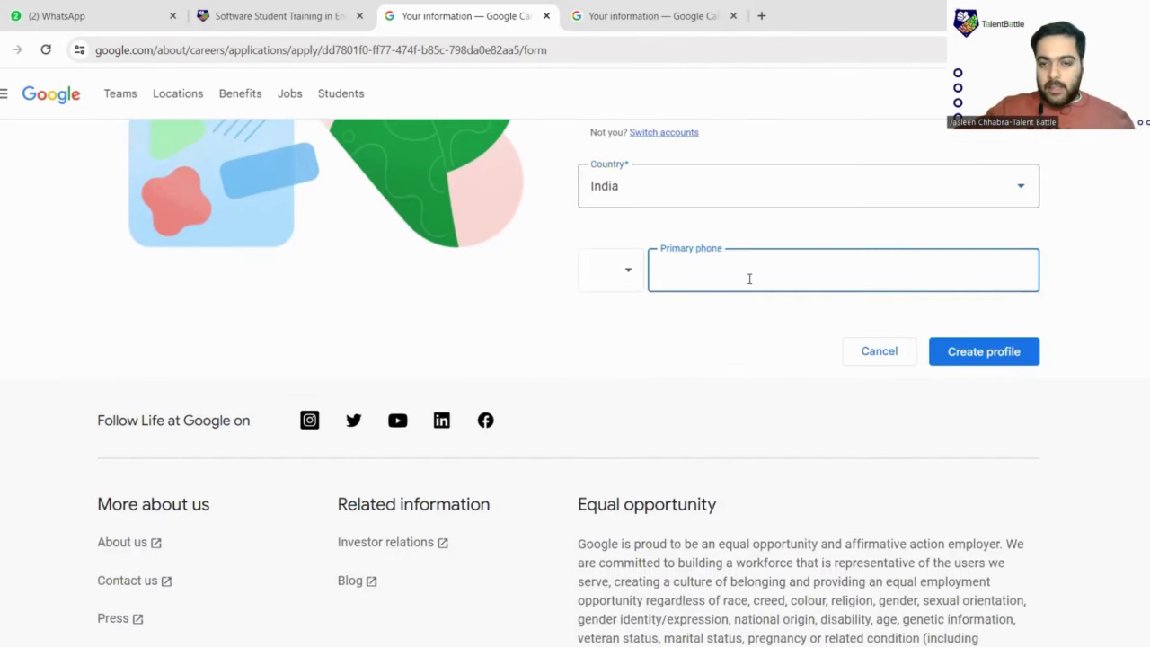
{"action": "left_click", "coordinate": [633, 282]}
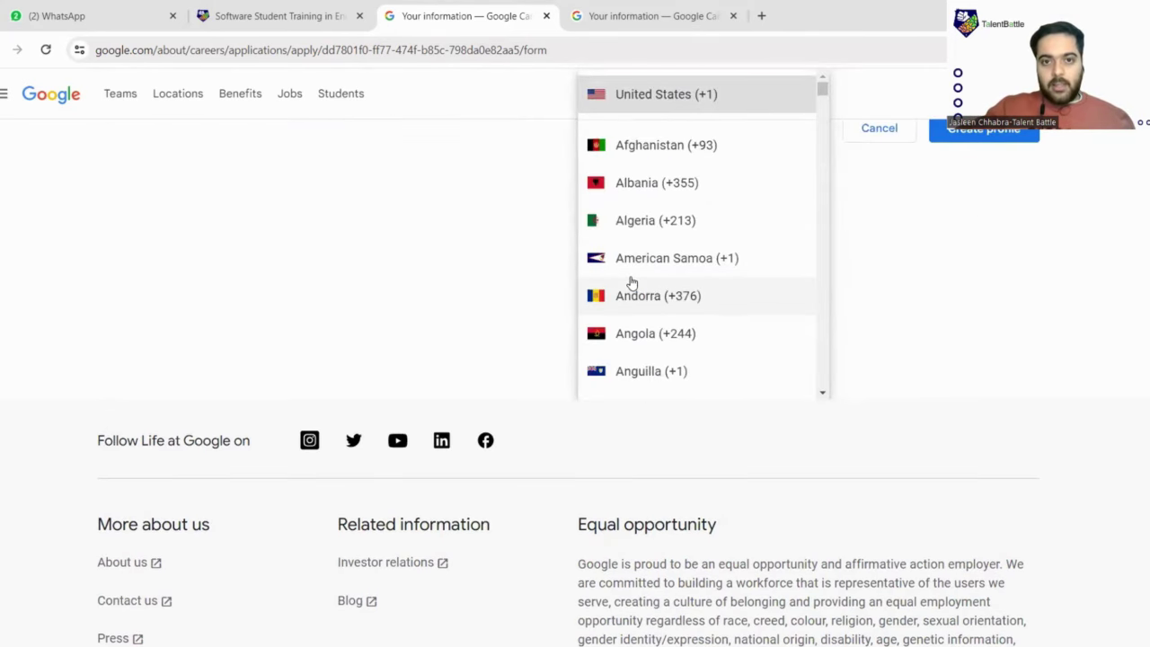
{"action": "type", "text": "in"}
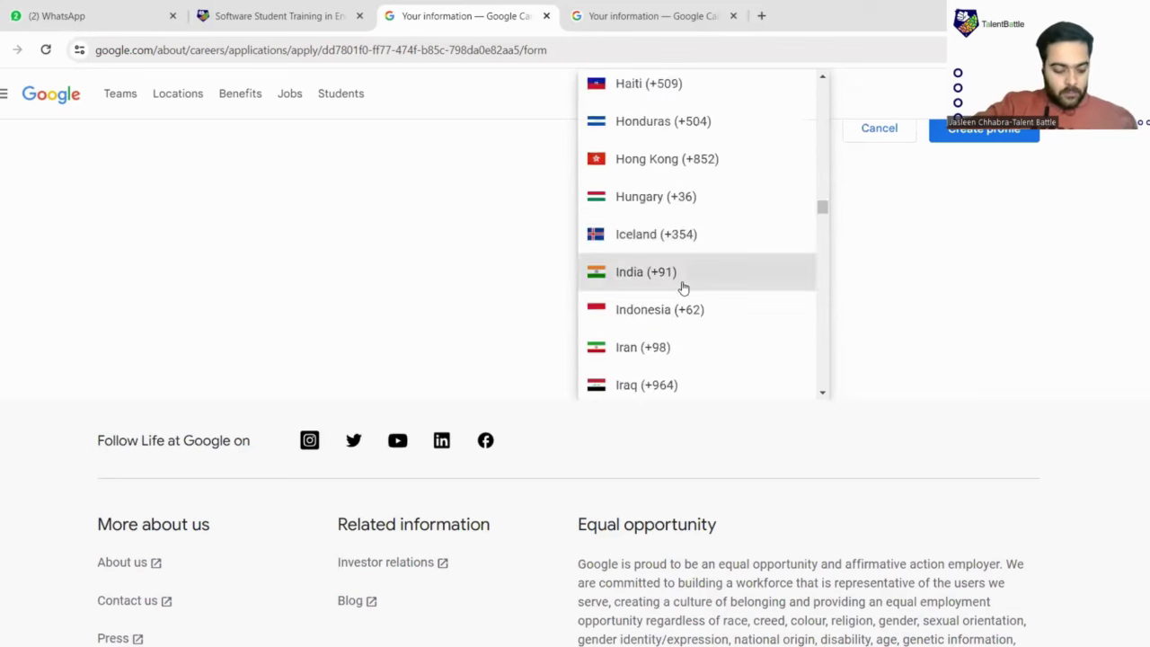
{"action": "left_click", "coordinate": [682, 287]}
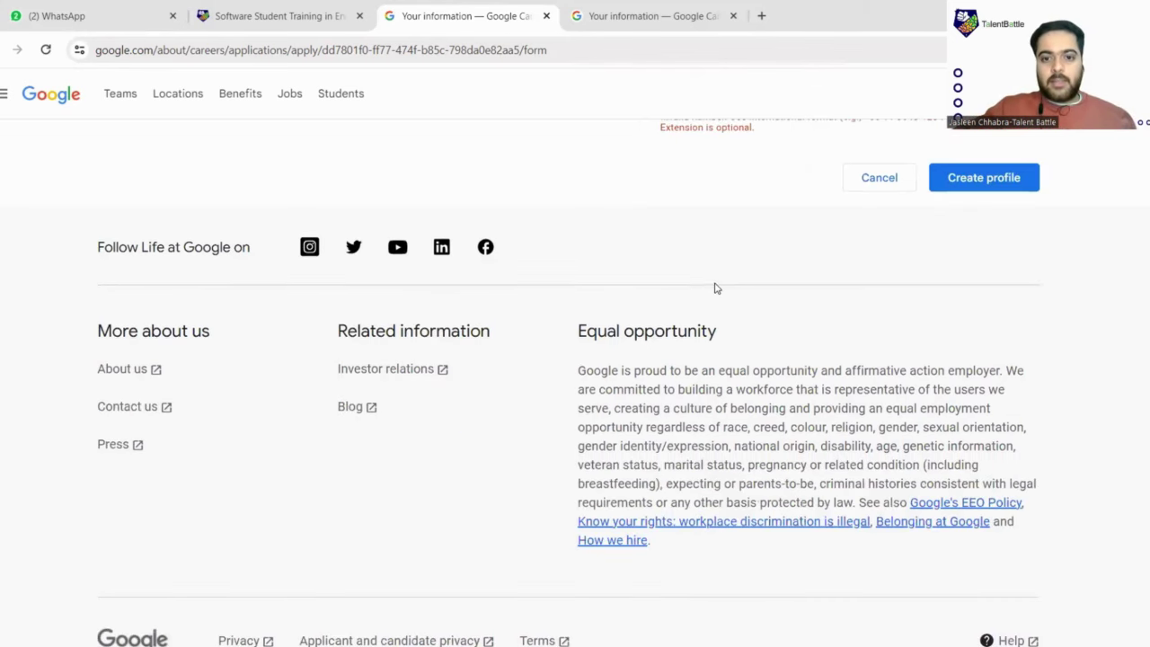
{"action": "scroll", "coordinate": [716, 288], "scroll_direction": "up", "scroll_amount": 3}
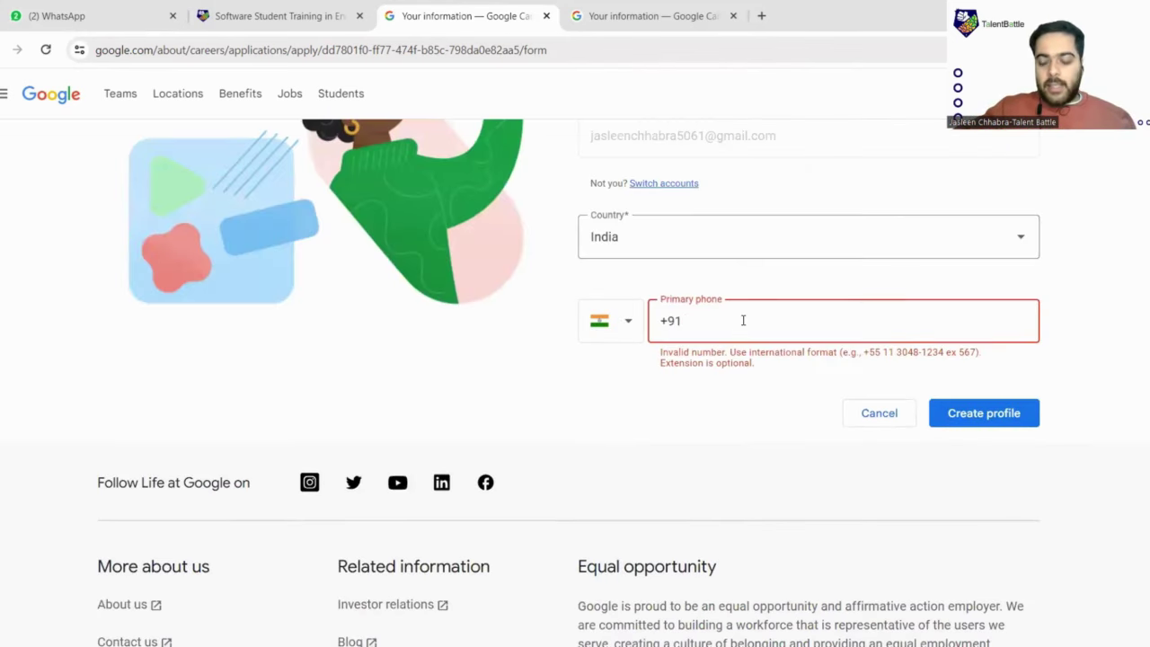
{"action": "type", "text": "78"}
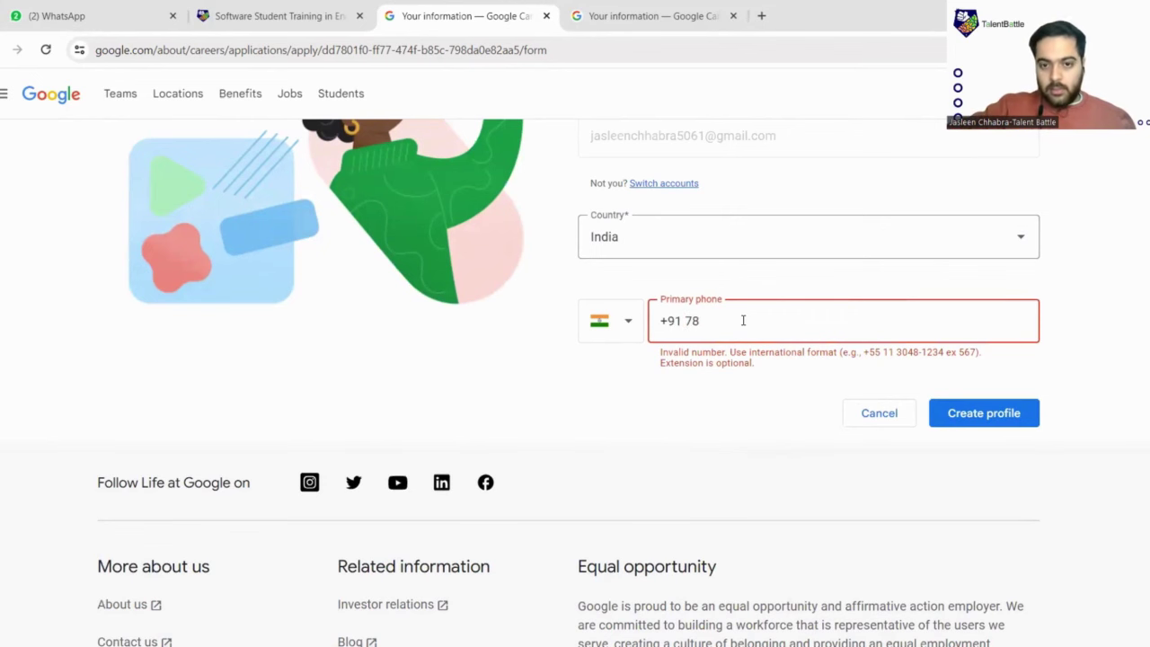
{"action": "key", "text": "BackSpace"}
{"action": "key", "text": "BackSpace"}
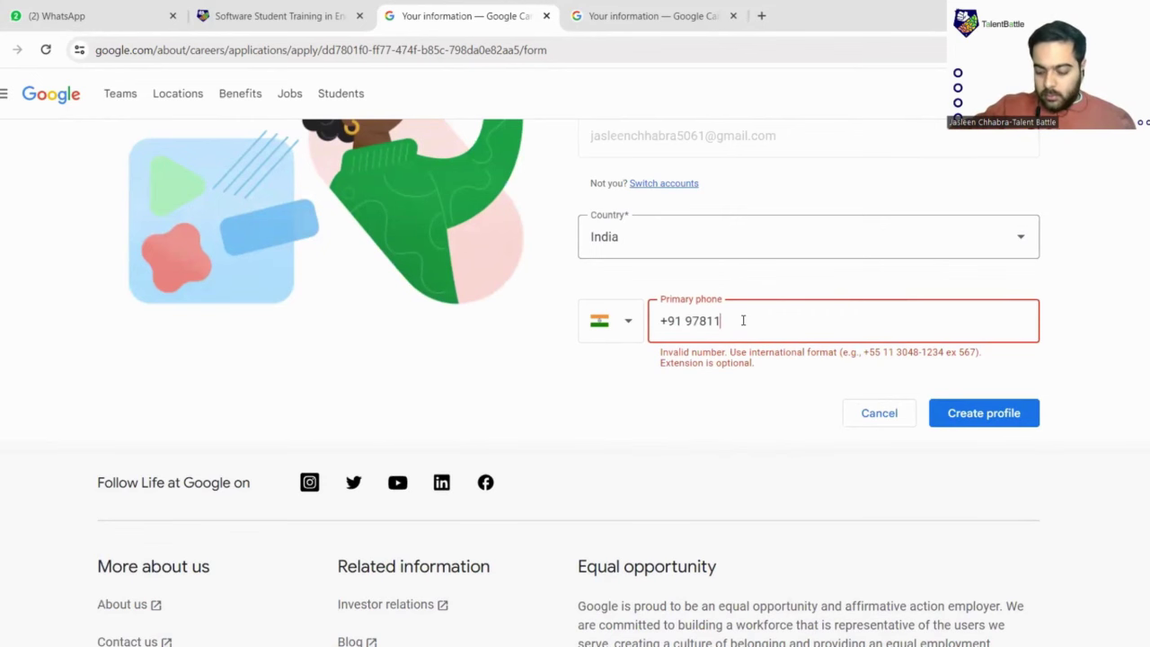
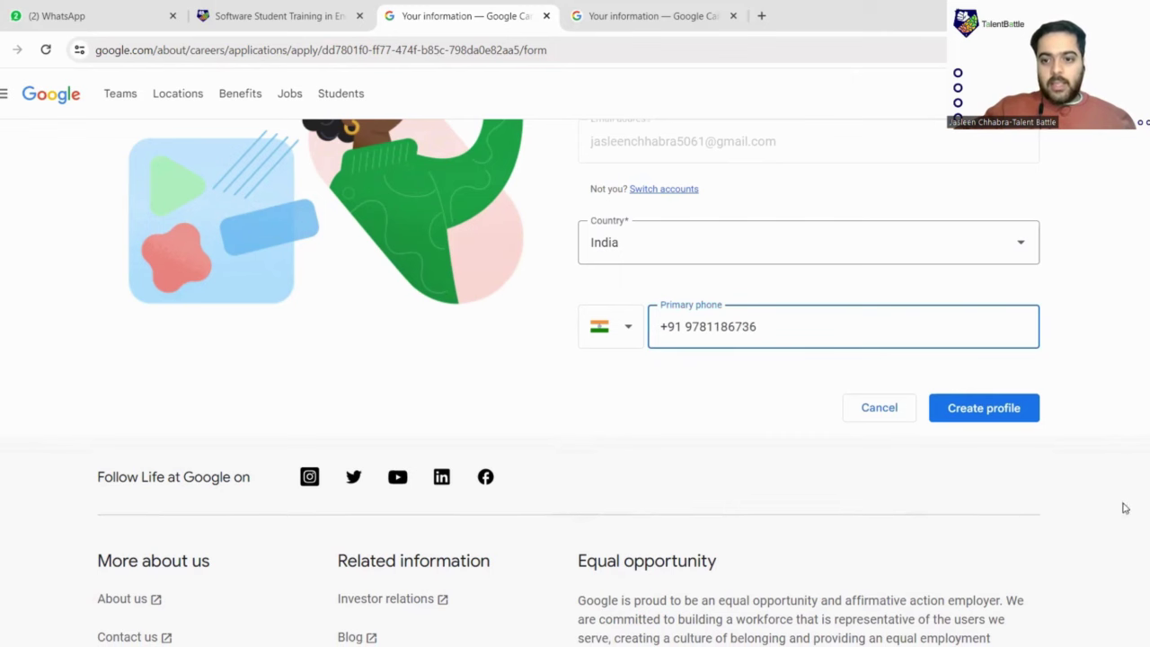
{"action": "left_click", "coordinate": [1007, 411]}
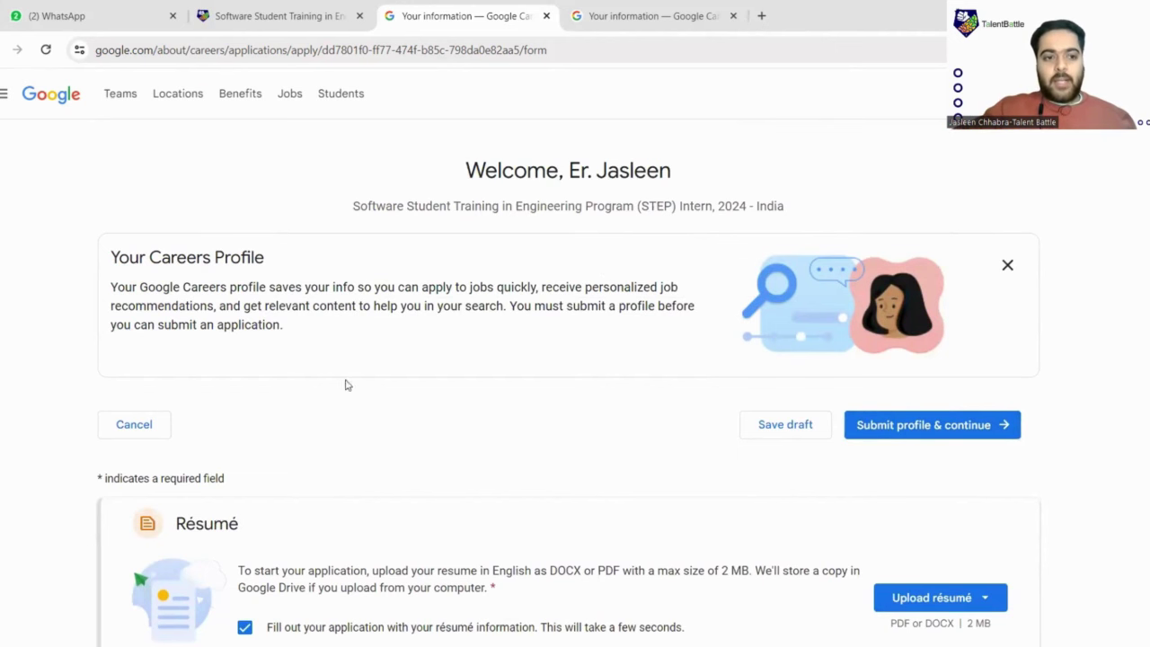
{"action": "scroll", "coordinate": [423, 351], "scroll_direction": "down", "scroll_amount": 2}
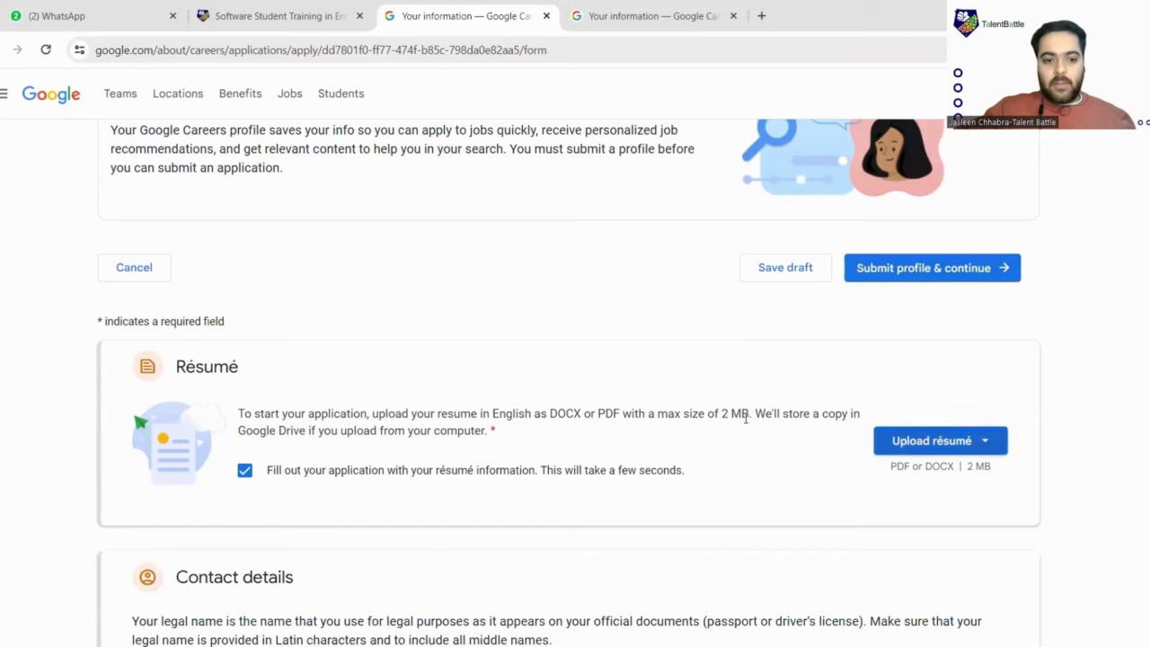
{"action": "scroll", "coordinate": [709, 413], "scroll_direction": "down", "scroll_amount": 2}
{"action": "scroll", "coordinate": [451, 506], "scroll_direction": "down", "scroll_amount": 1}
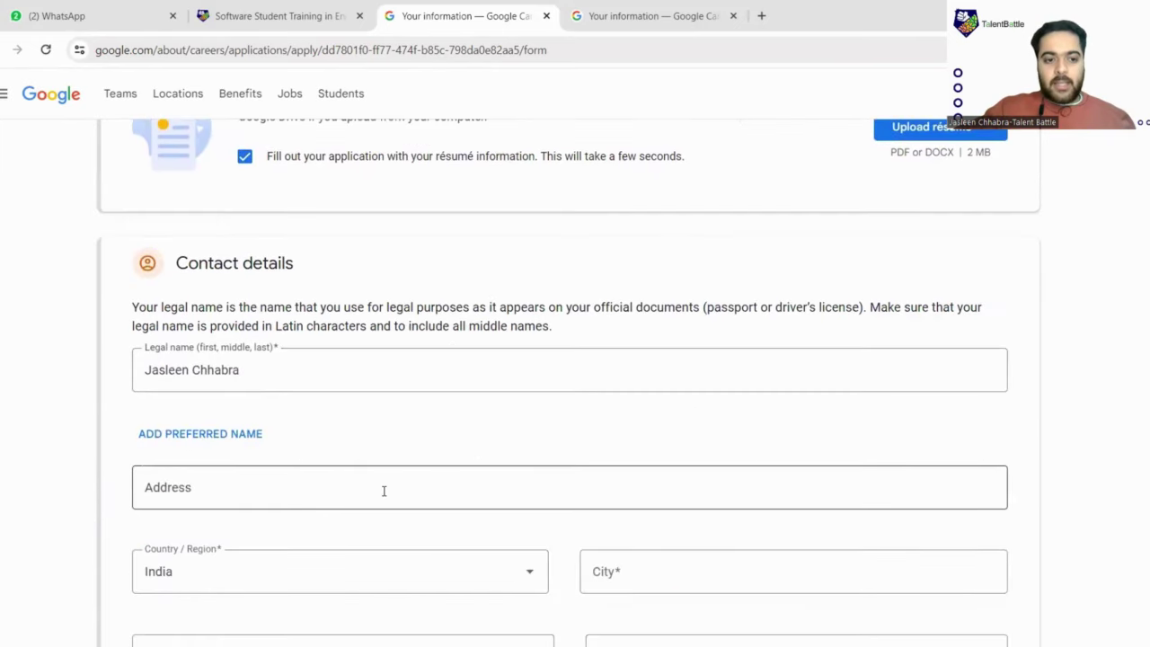
{"action": "scroll", "coordinate": [531, 467], "scroll_direction": "down", "scroll_amount": 3}
{"action": "scroll", "coordinate": [518, 411], "scroll_direction": "down", "scroll_amount": 4}
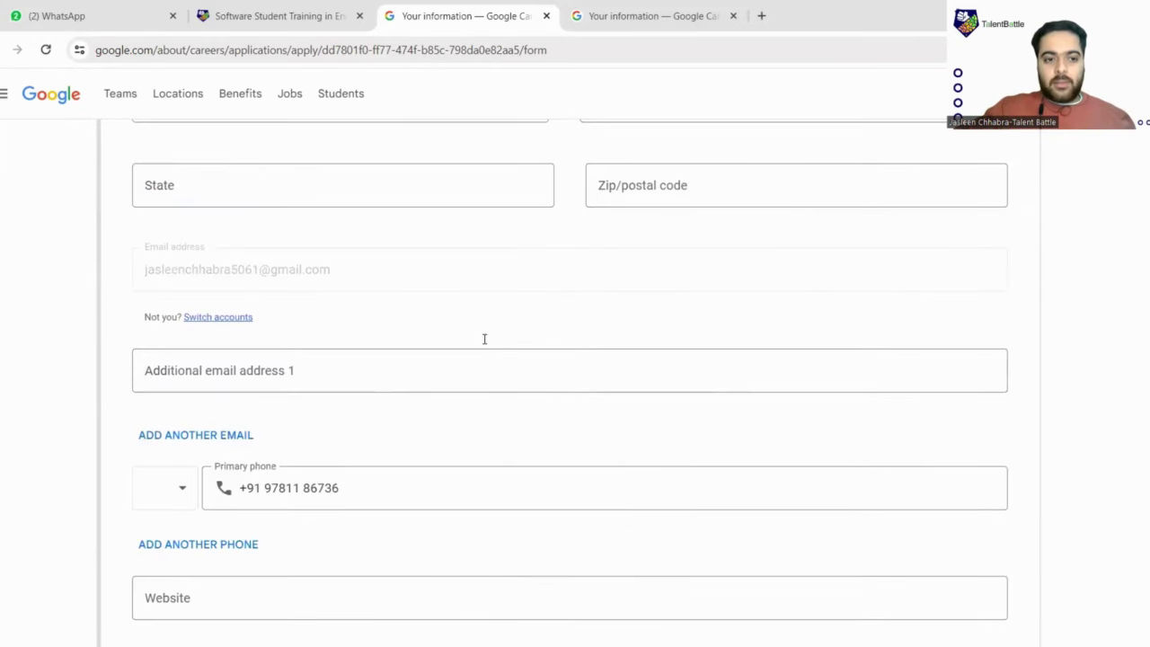
{"action": "scroll", "coordinate": [485, 350], "scroll_direction": "down", "scroll_amount": 7}
{"action": "scroll", "coordinate": [487, 355], "scroll_direction": "up", "scroll_amount": 11}
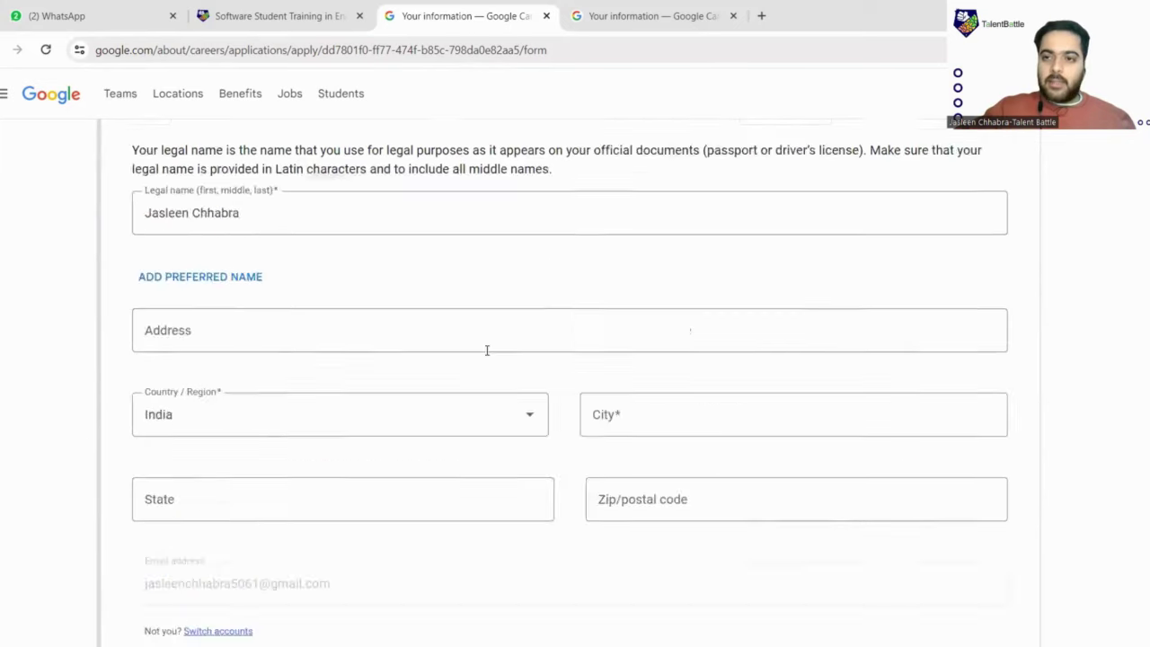
{"action": "scroll", "coordinate": [487, 351], "scroll_direction": "up", "scroll_amount": 6}
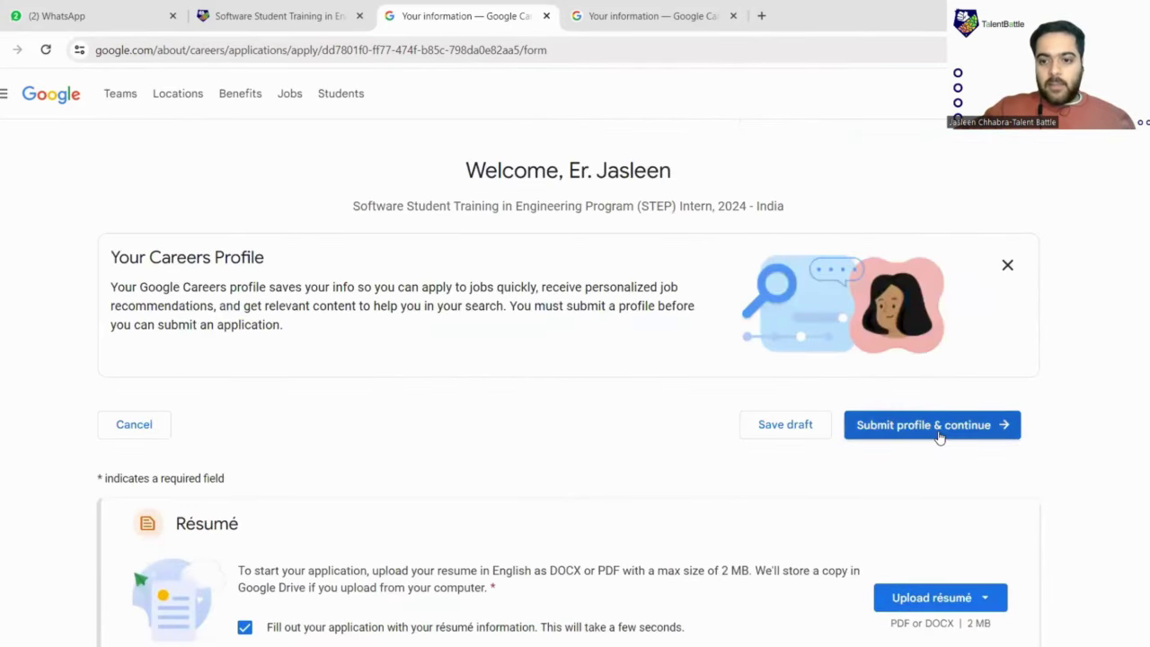
{"action": "scroll", "coordinate": [939, 437], "scroll_direction": "down", "scroll_amount": 2}
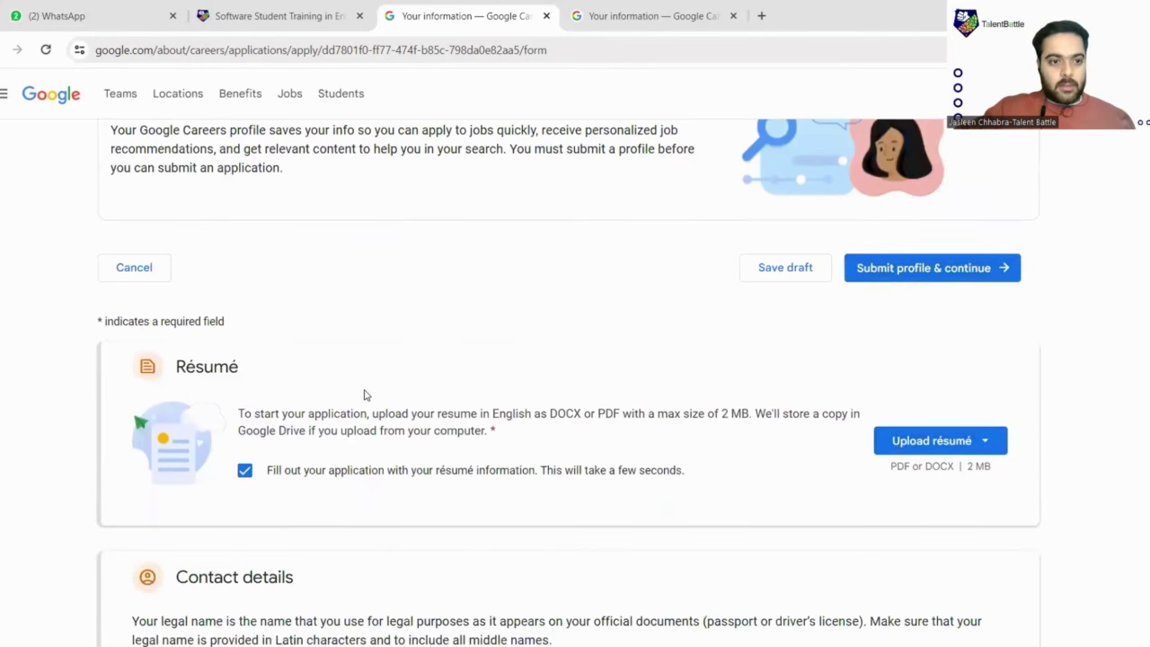
{"action": "scroll", "coordinate": [365, 393], "scroll_direction": "down", "scroll_amount": 1}
Upload the résumé PDF from the Downloads folder on this computer
{"action": "left_click", "coordinate": [900, 372]}
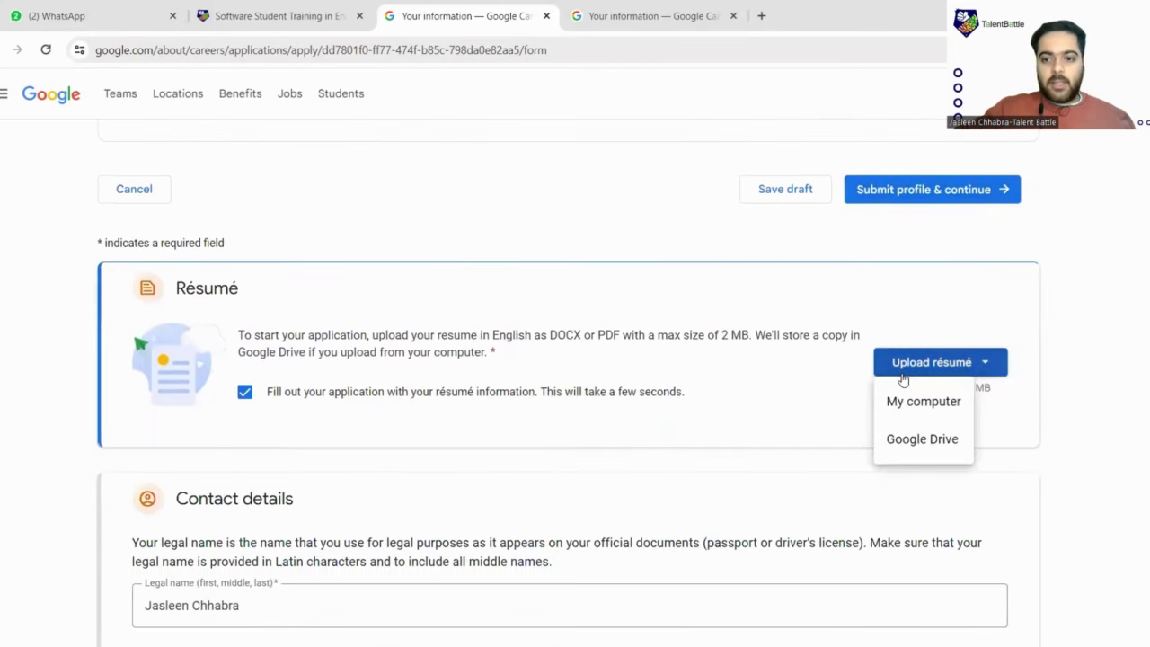
{"action": "left_click", "coordinate": [907, 404]}
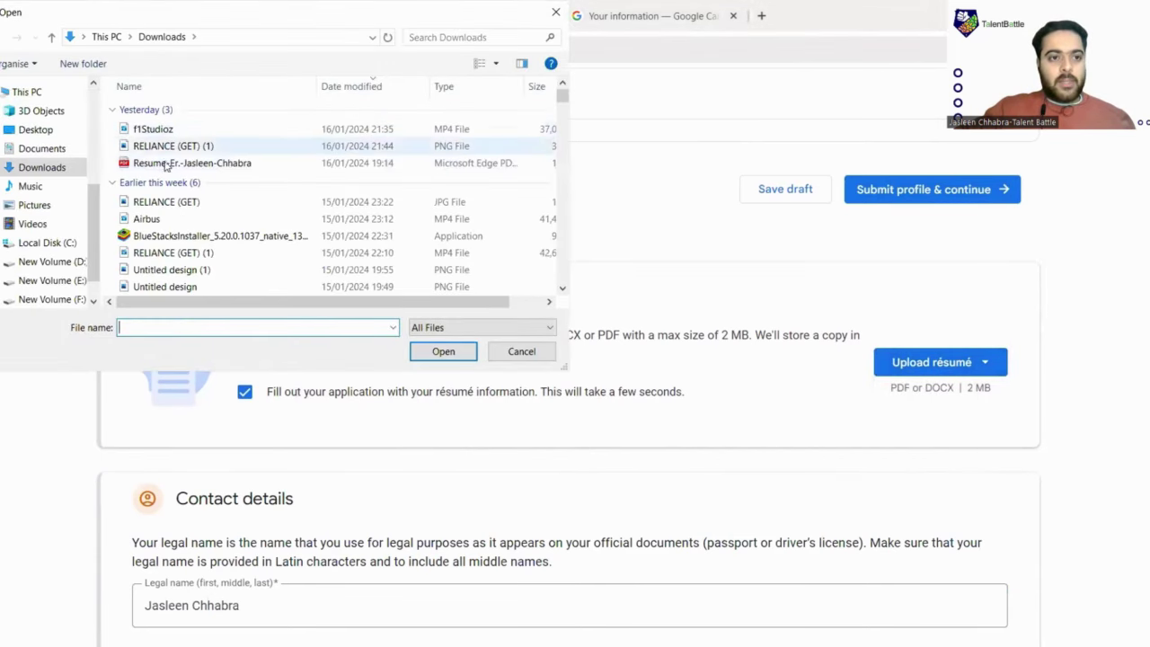
{"action": "left_click", "coordinate": [165, 164]}
{"action": "left_click", "coordinate": [453, 356]}
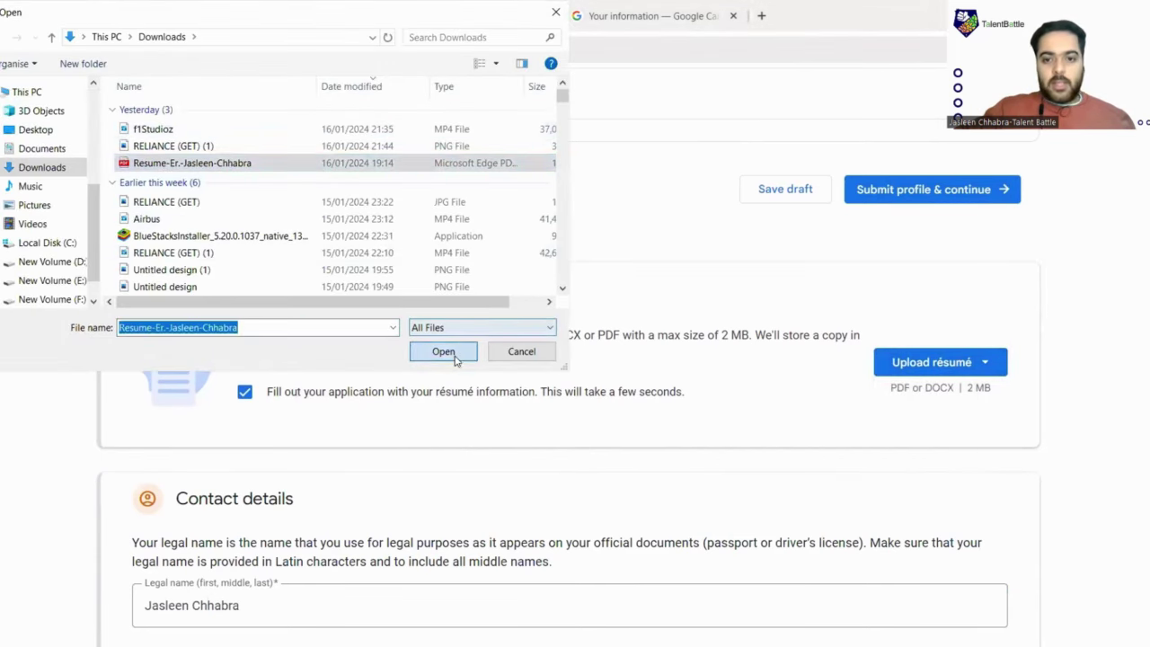
{"action": "scroll", "coordinate": [880, 410], "scroll_direction": "down", "scroll_amount": 3}
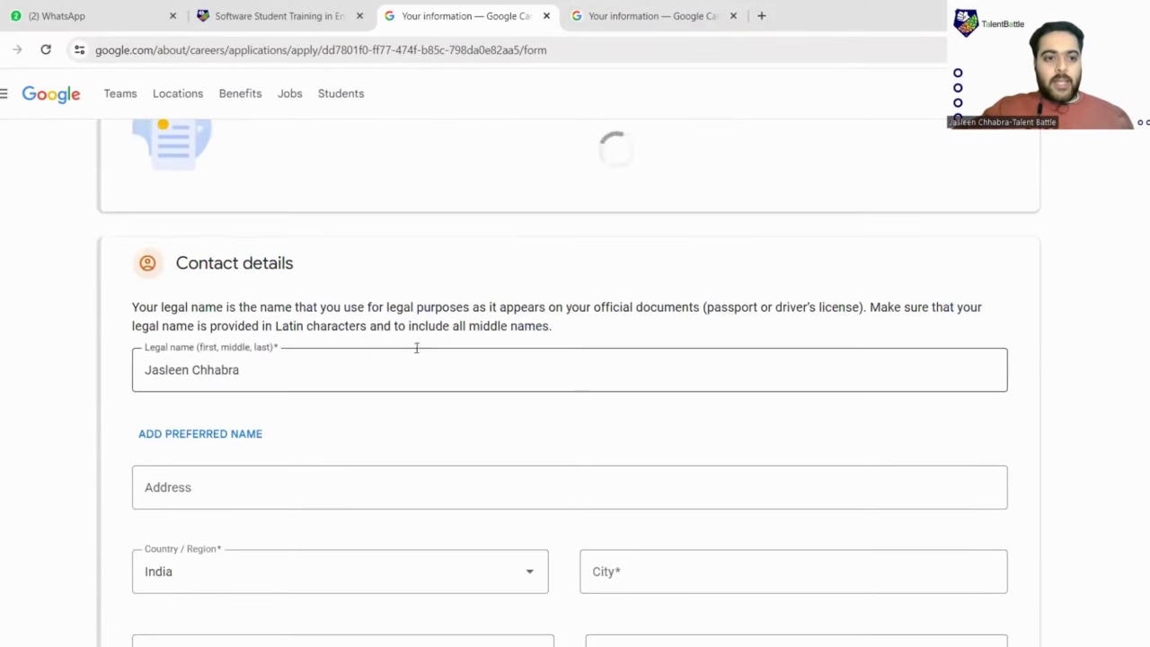
{"action": "scroll", "coordinate": [416, 324], "scroll_direction": "down", "scroll_amount": 1}
{"action": "scroll", "coordinate": [315, 288], "scroll_direction": "down", "scroll_amount": 2}
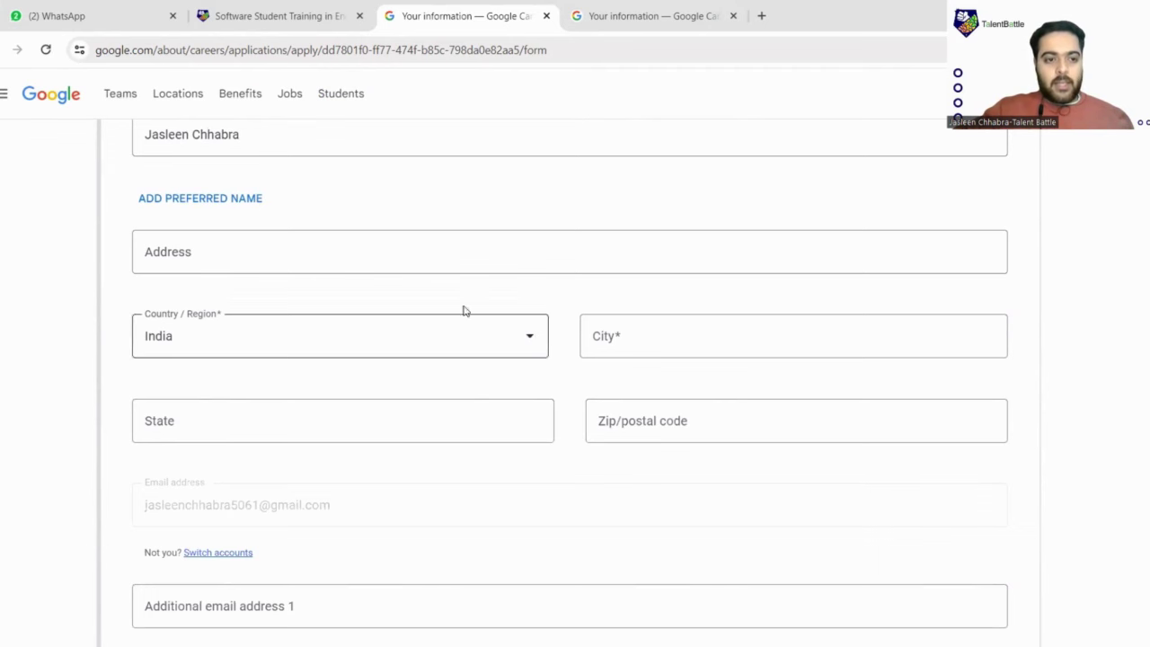
Enter the applicant's zip/postal code in the address, then scroll to Higher education
{"action": "left_click", "coordinate": [295, 252]}
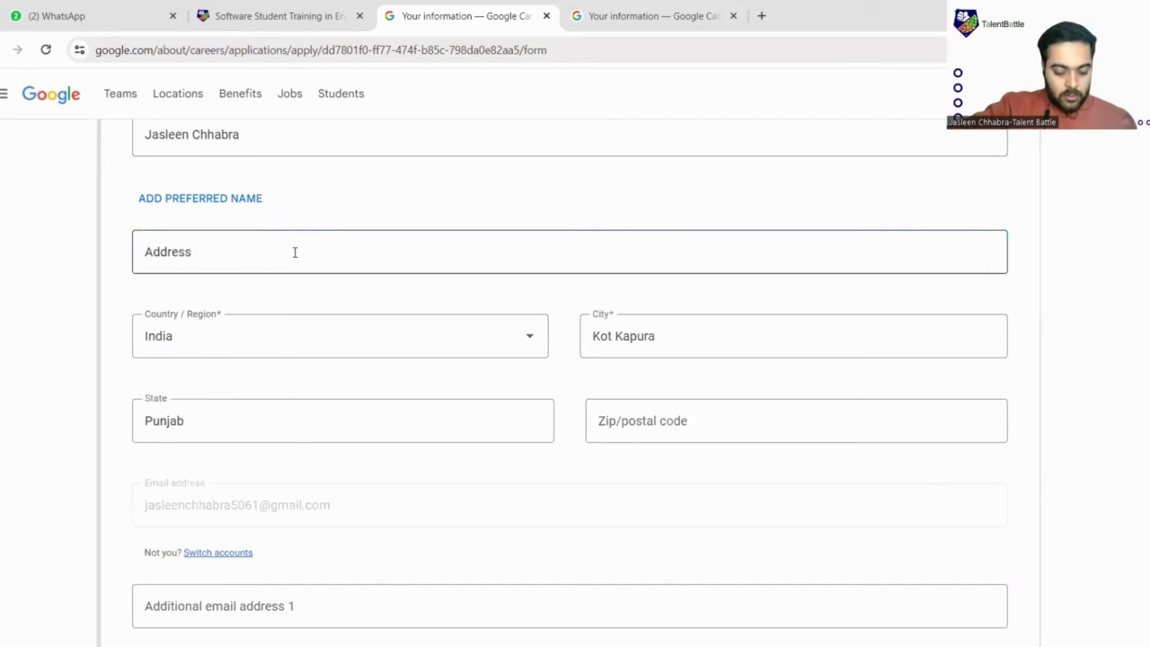
{"action": "left_click", "coordinate": [296, 251]}
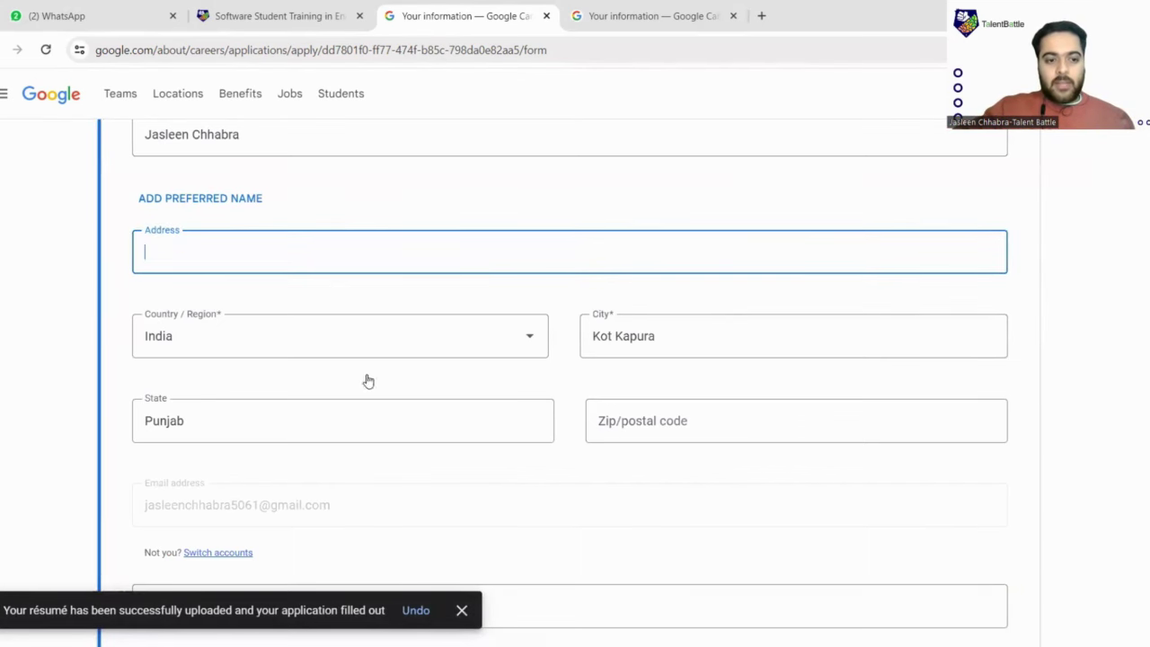
{"action": "left_click", "coordinate": [726, 427]}
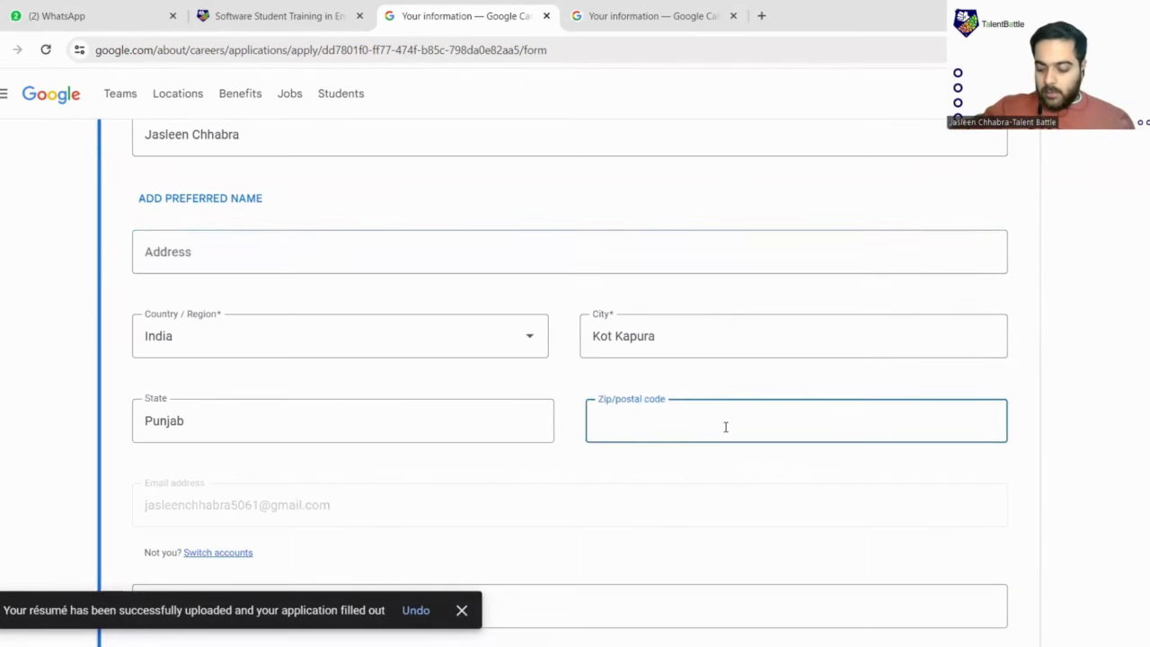
{"action": "type", "text": "151204"}
{"action": "scroll", "coordinate": [644, 429], "scroll_direction": "down", "scroll_amount": 4}
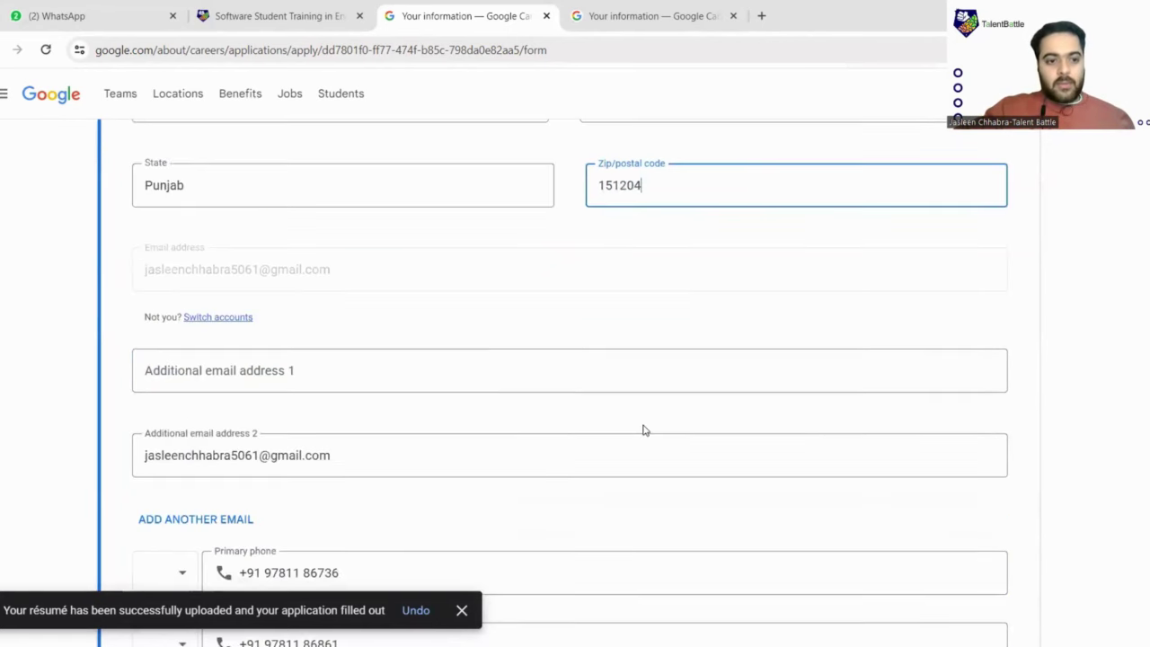
{"action": "scroll", "coordinate": [362, 300], "scroll_direction": "down", "scroll_amount": 2}
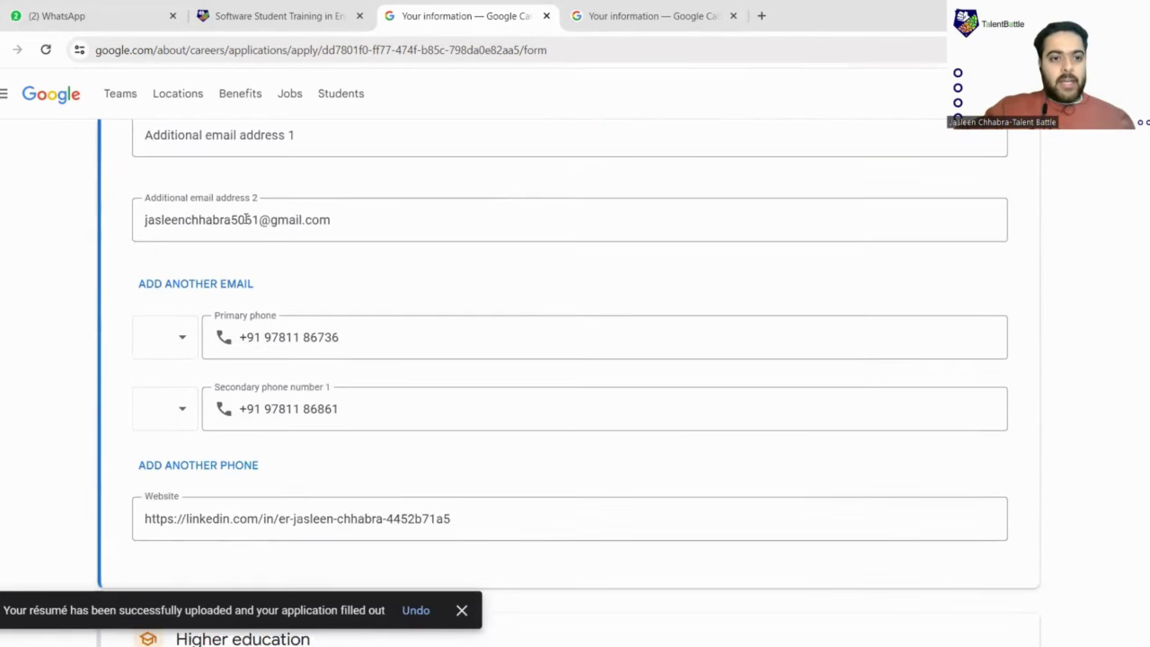
{"action": "scroll", "coordinate": [332, 234], "scroll_direction": "down", "scroll_amount": 1}
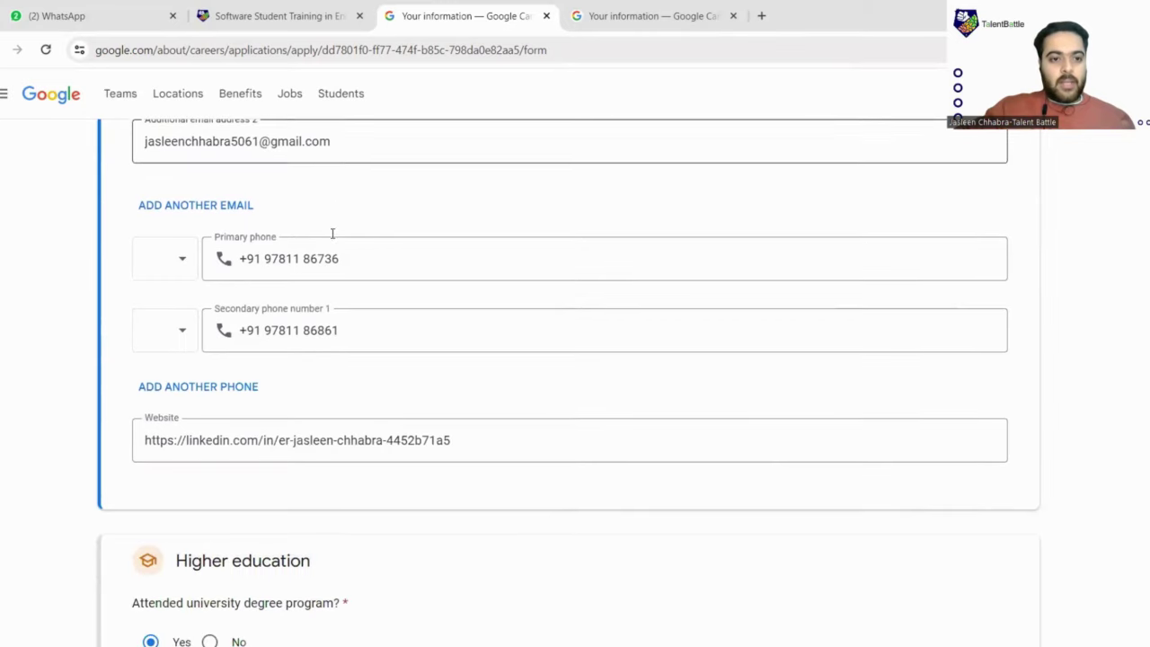
{"action": "scroll", "coordinate": [314, 288], "scroll_direction": "down", "scroll_amount": 3}
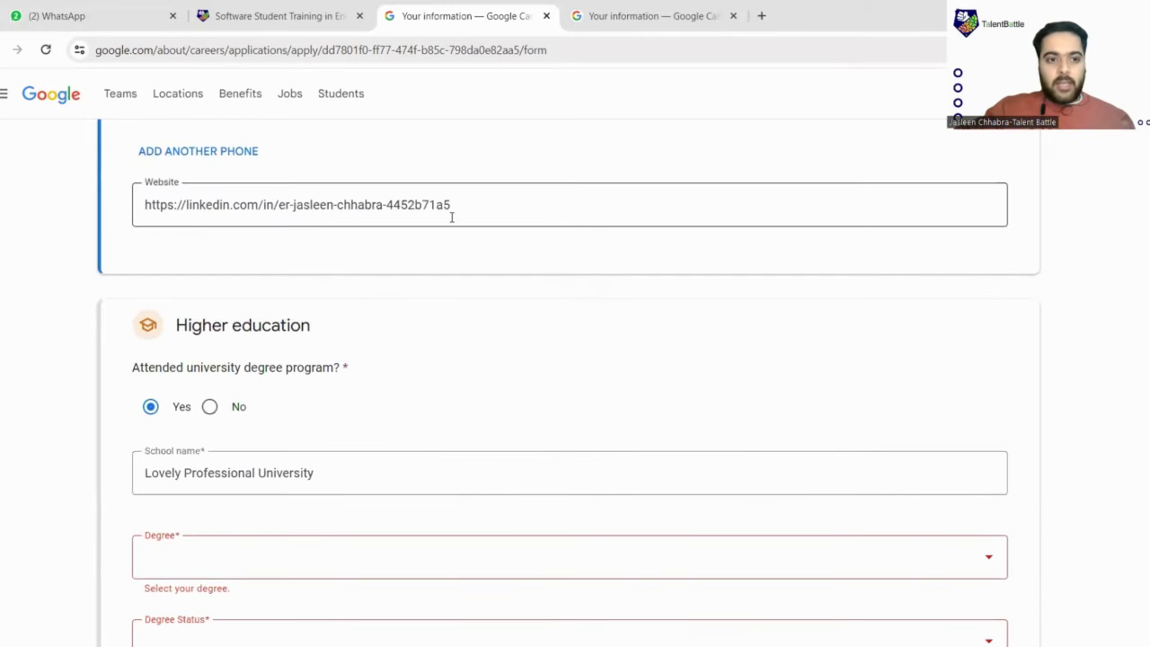
{"action": "scroll", "coordinate": [408, 237], "scroll_direction": "down", "scroll_amount": 1}
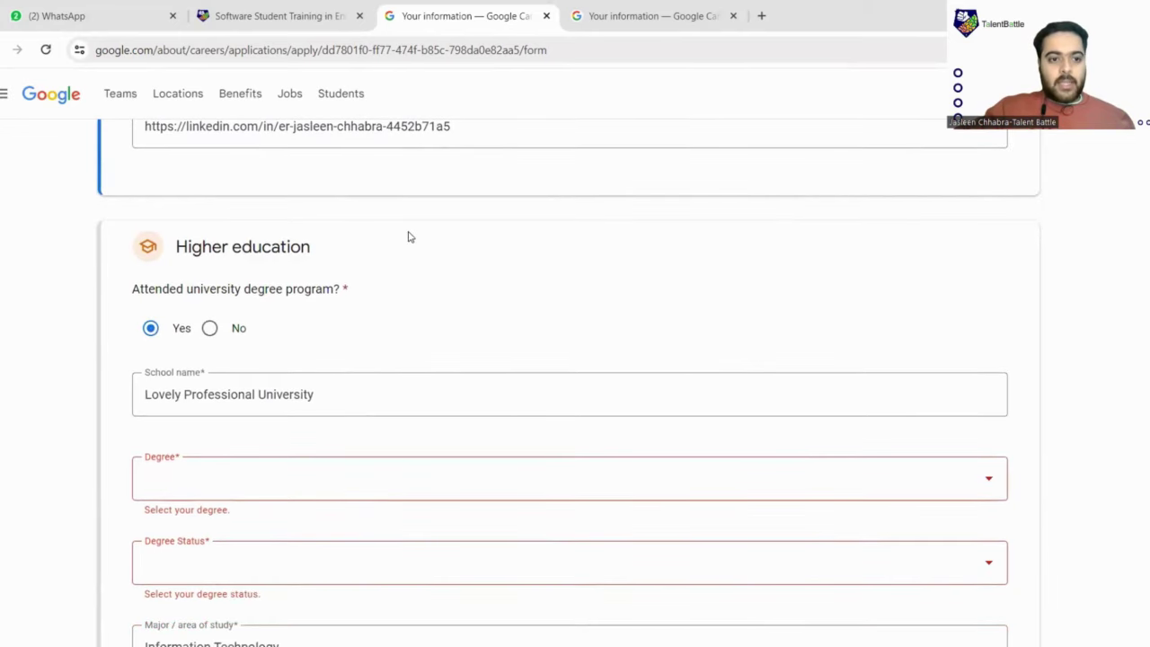
{"action": "scroll", "coordinate": [270, 240], "scroll_direction": "down", "scroll_amount": 1}
{"action": "scroll", "coordinate": [231, 243], "scroll_direction": "down", "scroll_amount": 2}
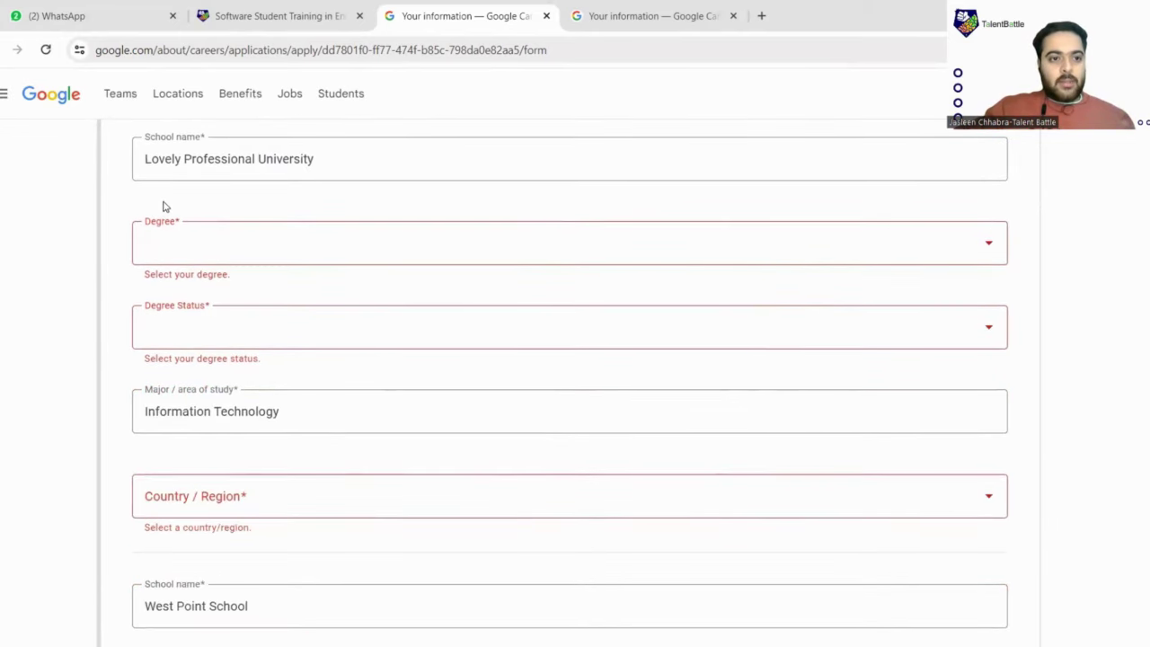
{"action": "scroll", "coordinate": [165, 207], "scroll_direction": "up", "scroll_amount": 1}
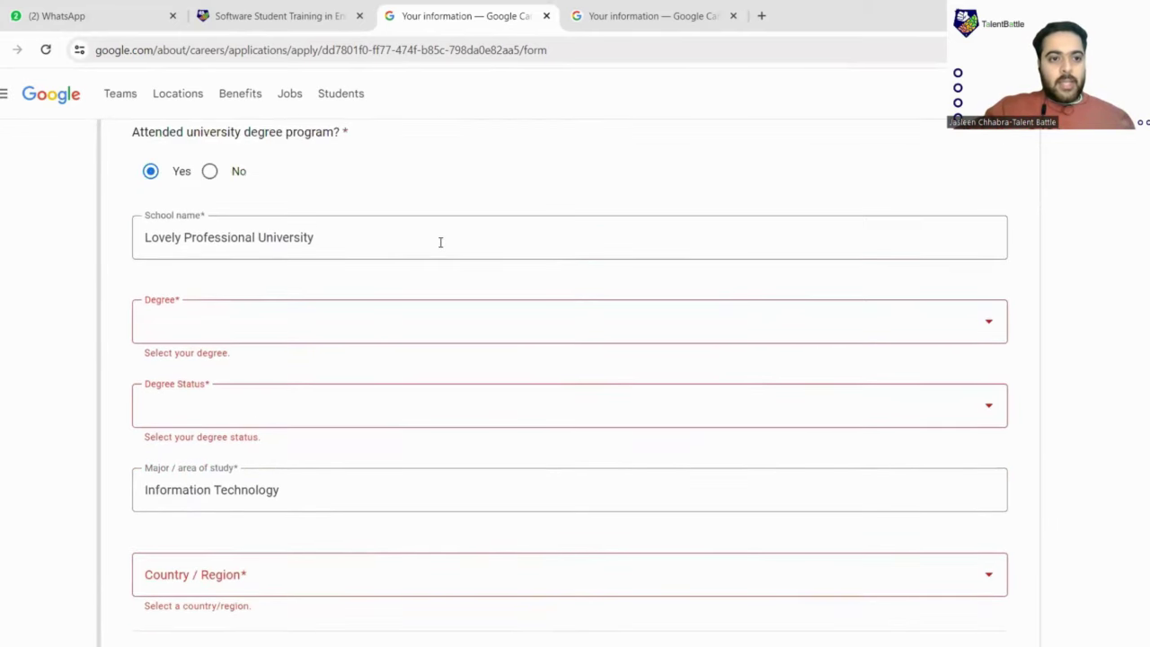
Set the degree to Bachelor of Engineering with status Now attending
{"action": "left_click", "coordinate": [344, 245]}
{"action": "left_click", "coordinate": [319, 330]}
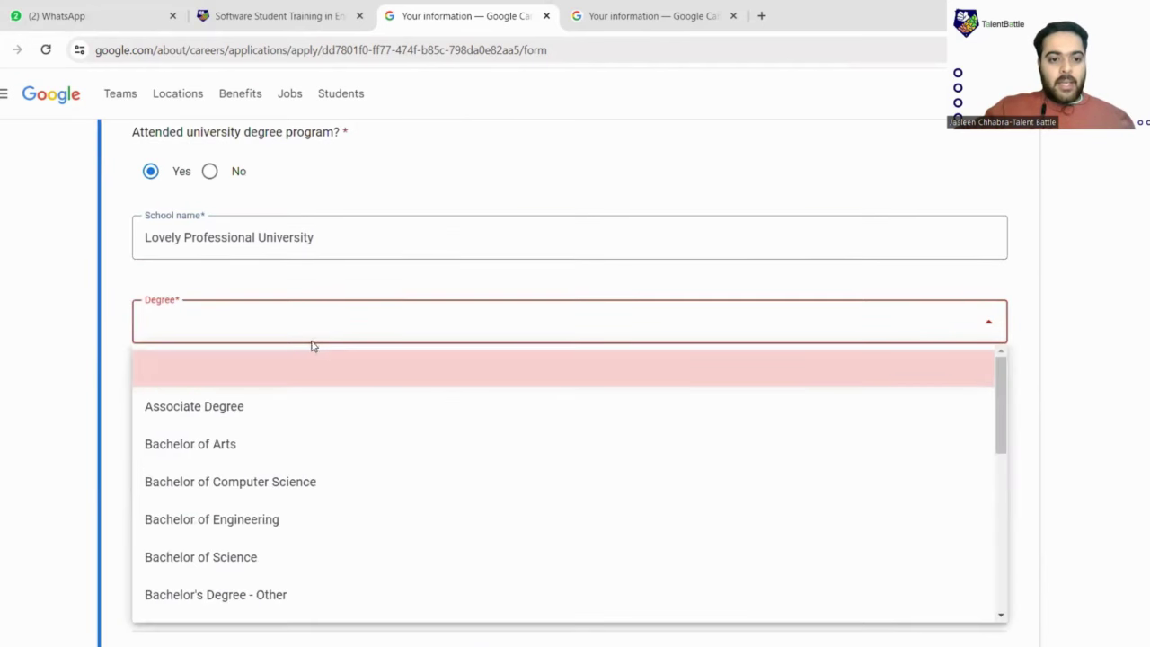
{"action": "left_click", "coordinate": [263, 522]}
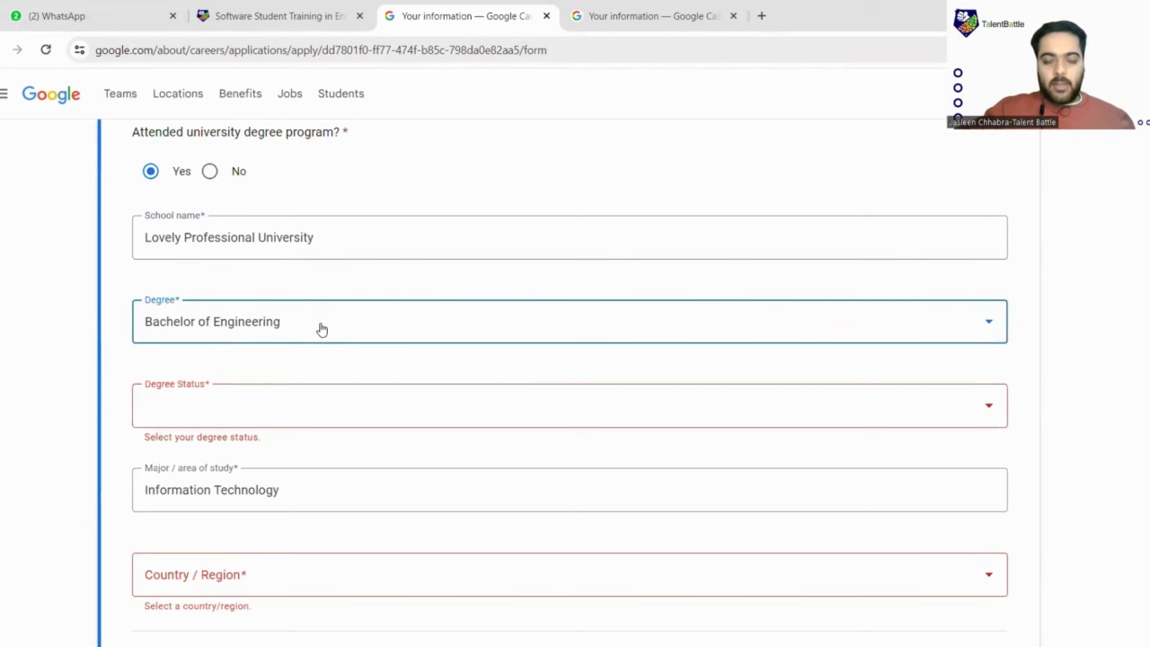
{"action": "scroll", "coordinate": [322, 330], "scroll_direction": "down", "scroll_amount": 2}
{"action": "left_click", "coordinate": [331, 253]}
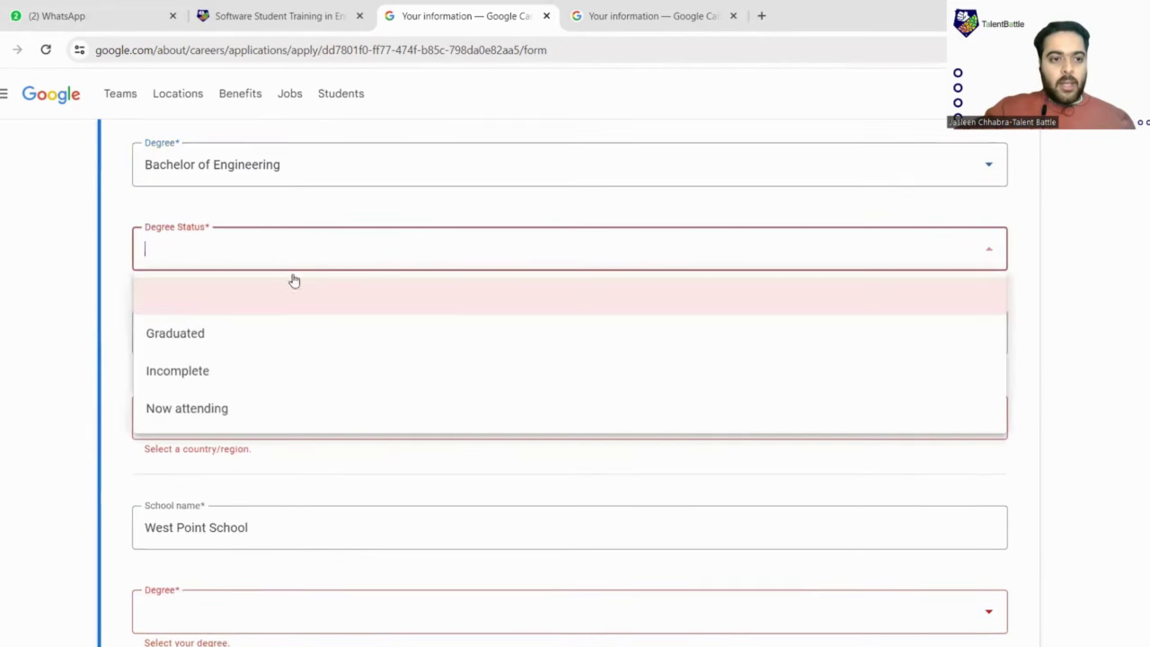
{"action": "left_click", "coordinate": [182, 368]}
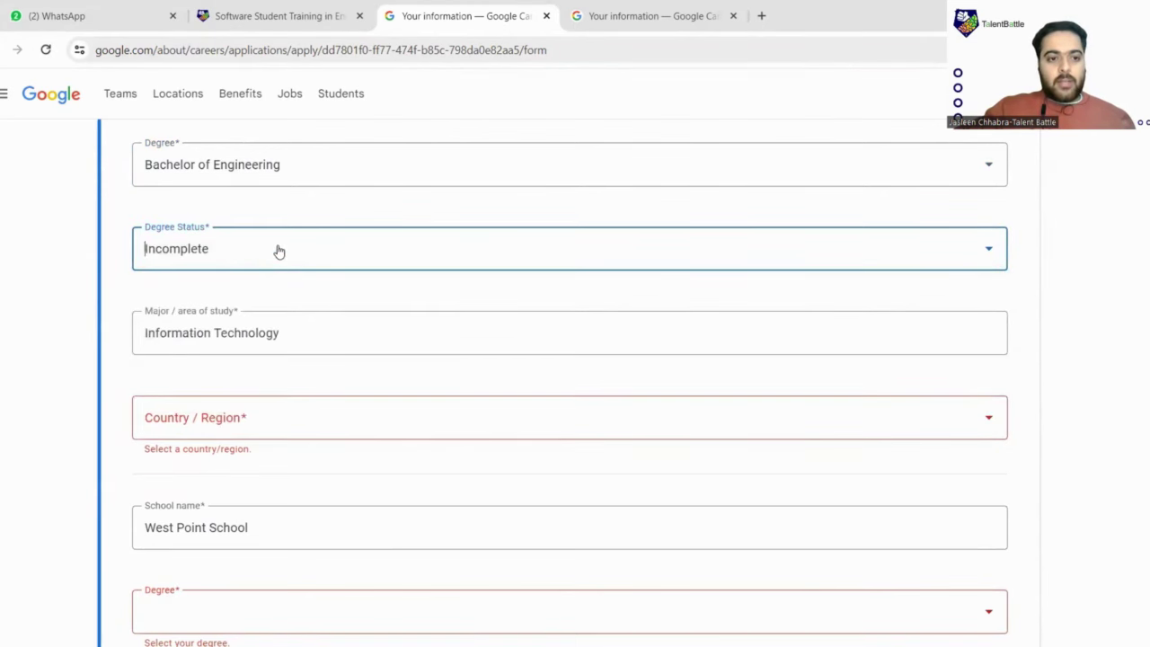
{"action": "left_click", "coordinate": [278, 249]}
{"action": "left_click", "coordinate": [218, 406]}
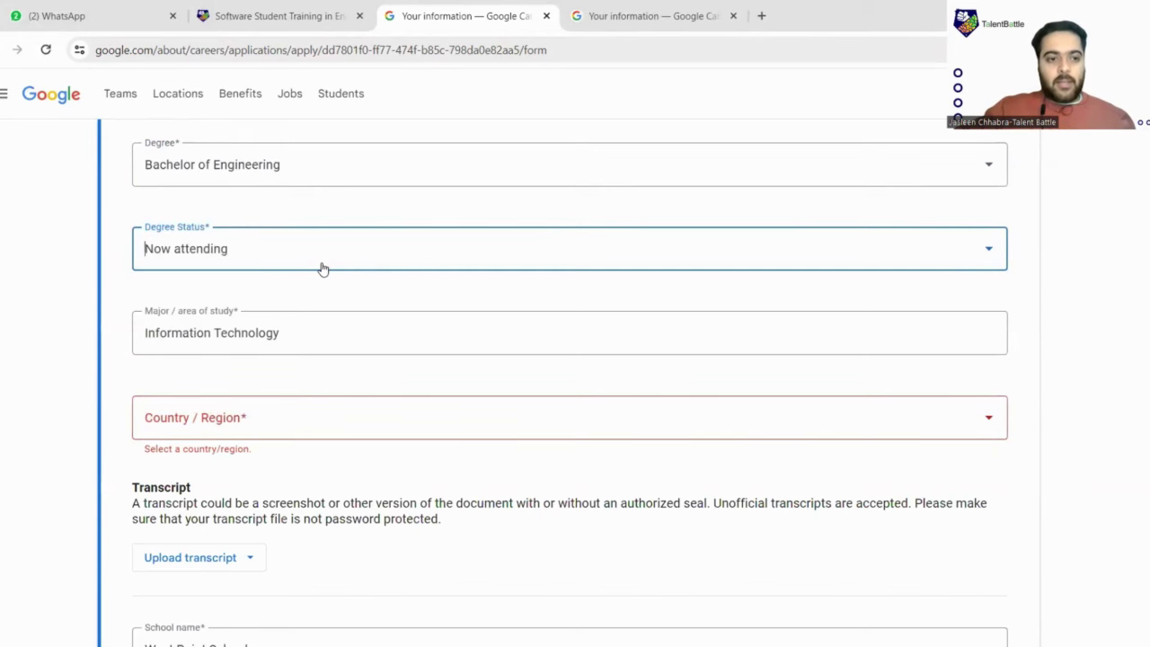
Choose India as the university's Country / Region
{"action": "scroll", "coordinate": [329, 264], "scroll_direction": "down", "scroll_amount": 1}
{"action": "scroll", "coordinate": [389, 267], "scroll_direction": "down", "scroll_amount": 2}
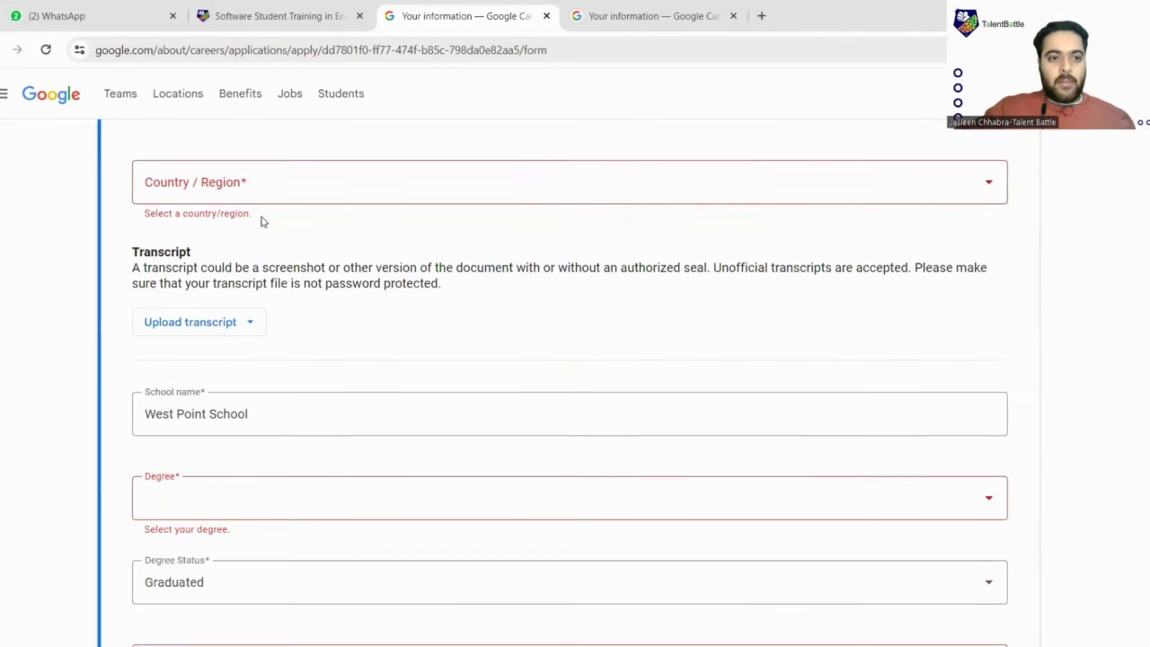
{"action": "left_click", "coordinate": [286, 200]}
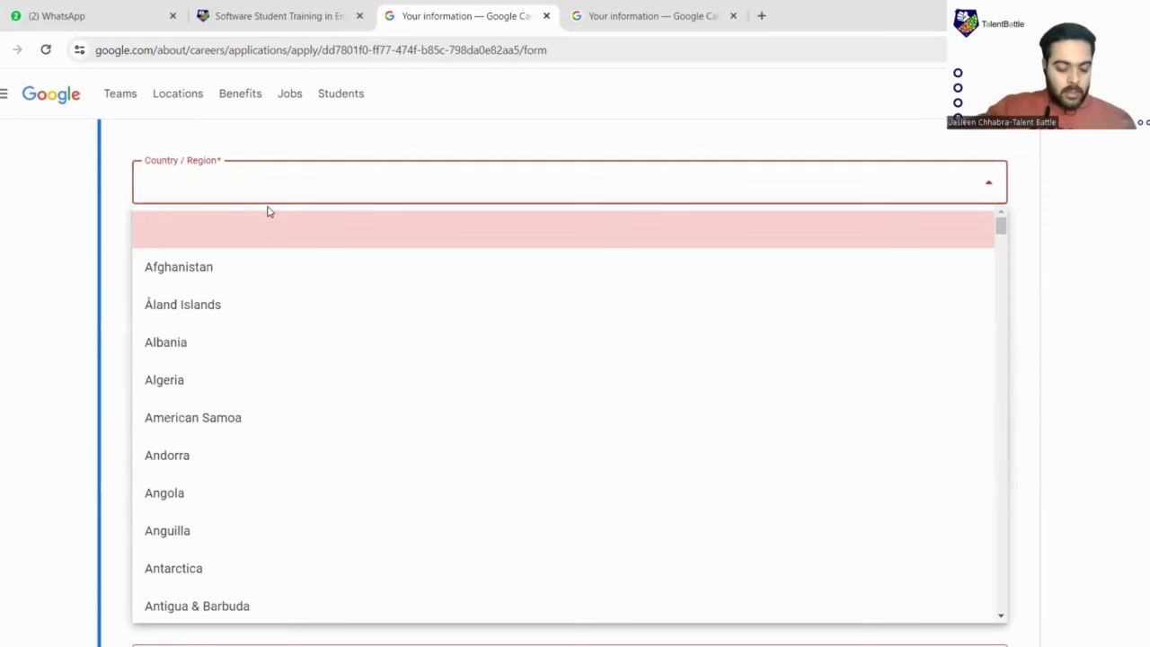
{"action": "type", "text": "india"}
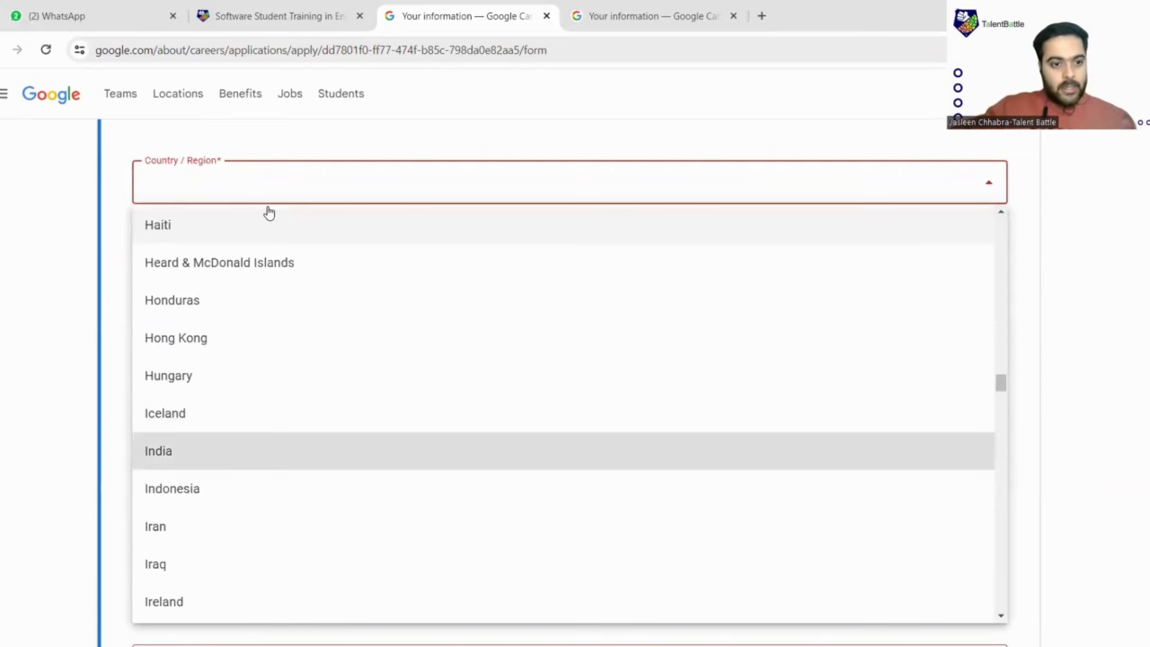
{"action": "left_click", "coordinate": [144, 456]}
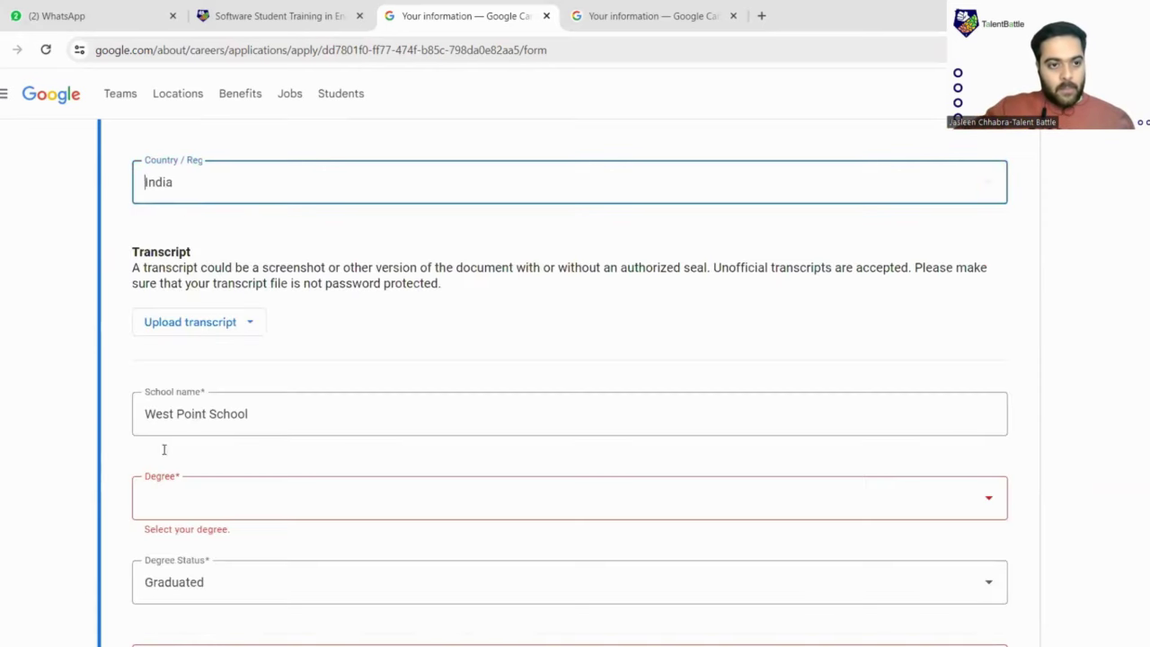
{"action": "scroll", "coordinate": [194, 295], "scroll_direction": "up", "scroll_amount": 3}
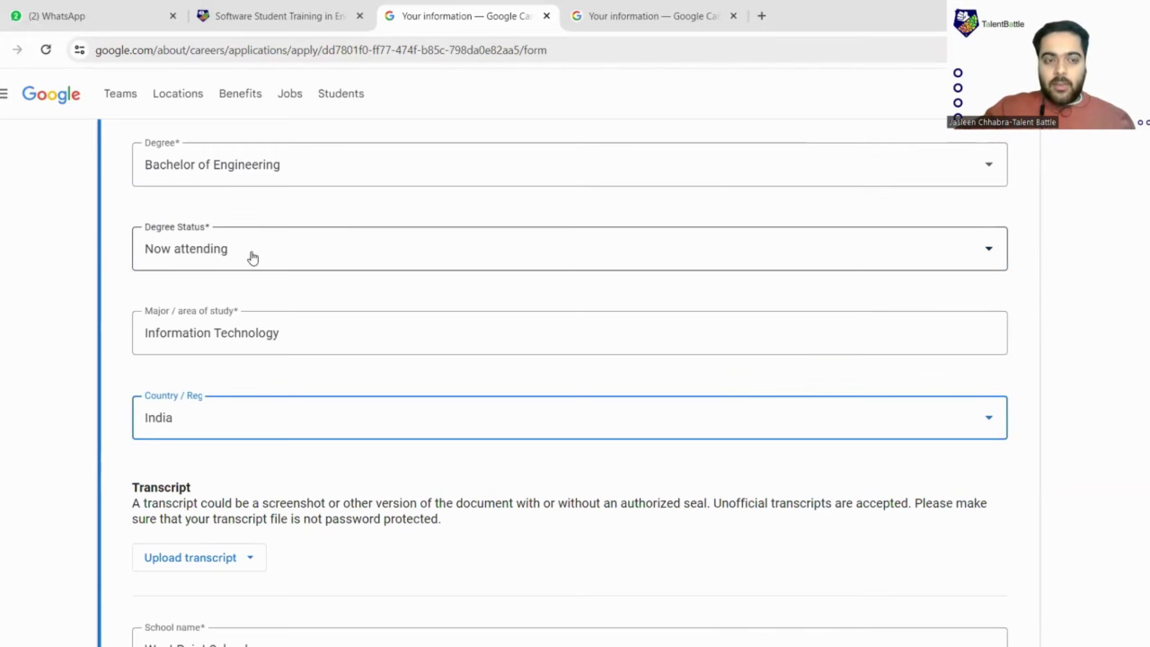
{"action": "scroll", "coordinate": [252, 258], "scroll_direction": "down", "scroll_amount": 4}
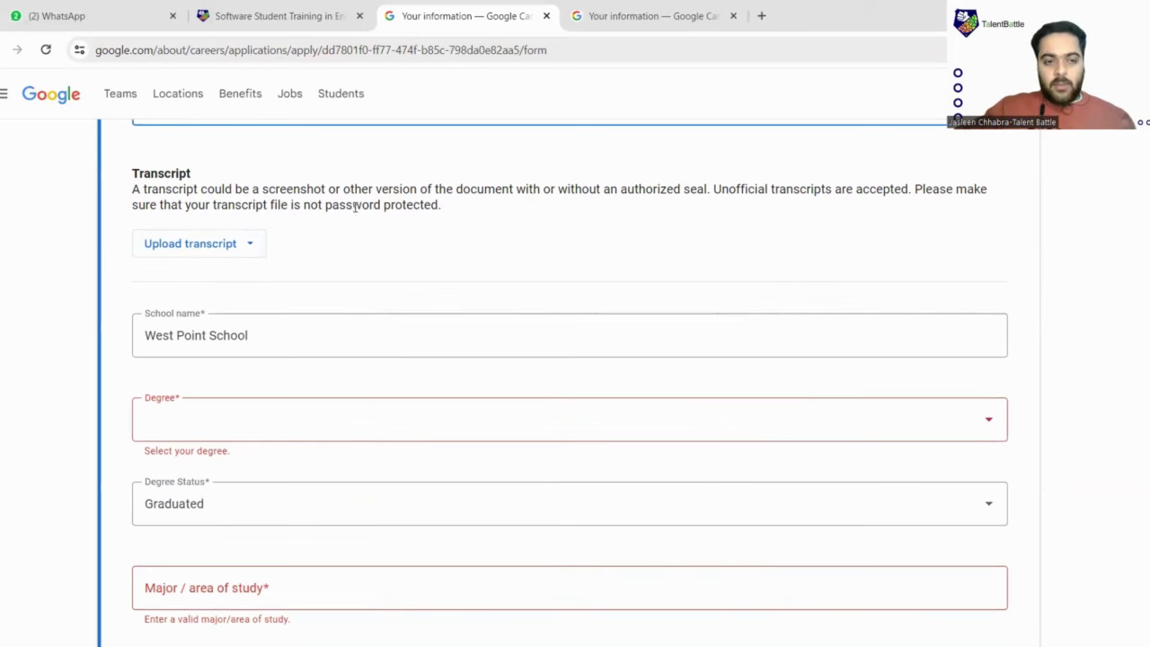
{"action": "left_click", "coordinate": [246, 248]}
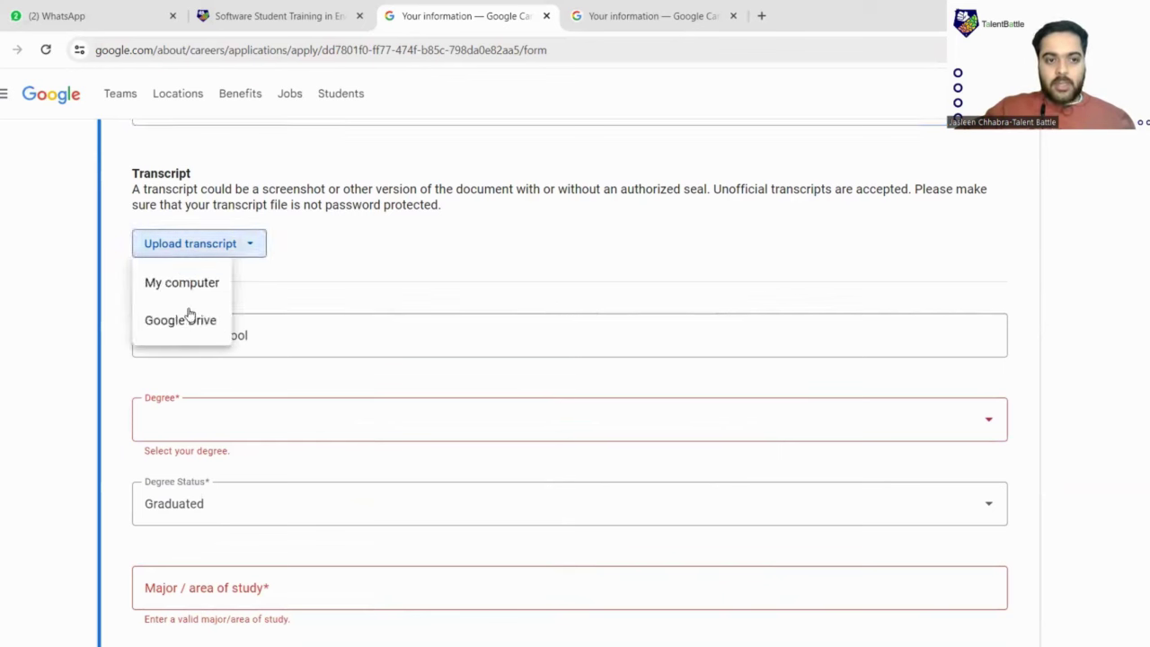
{"action": "left_click", "coordinate": [316, 255]}
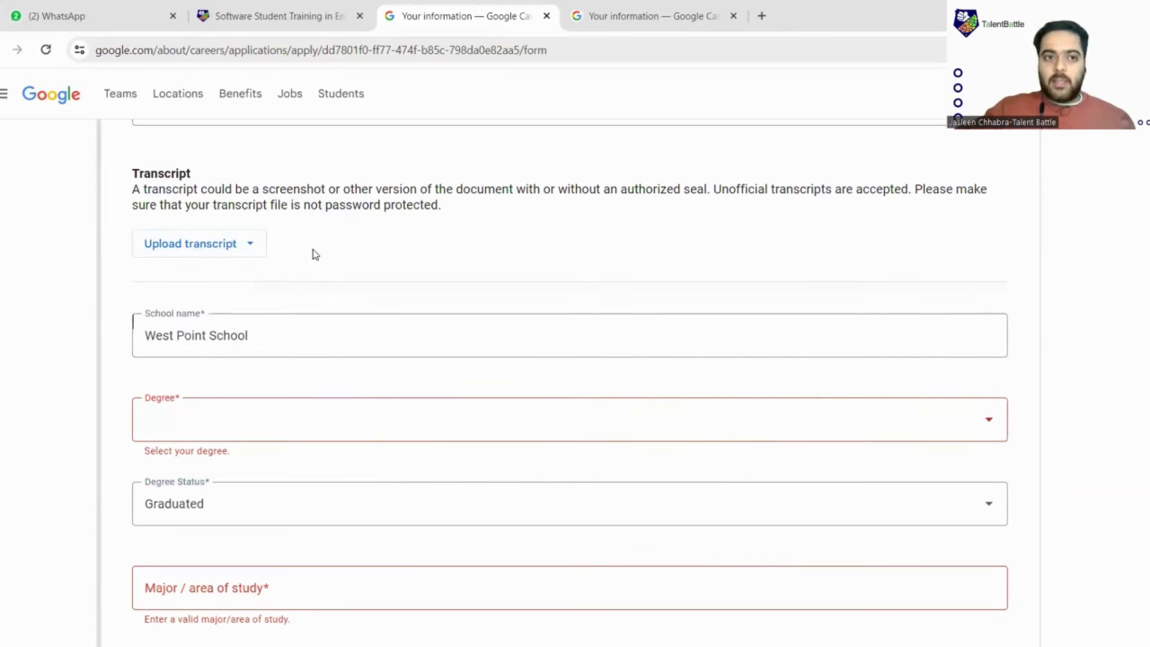
{"action": "scroll", "coordinate": [315, 255], "scroll_direction": "up", "scroll_amount": 2}
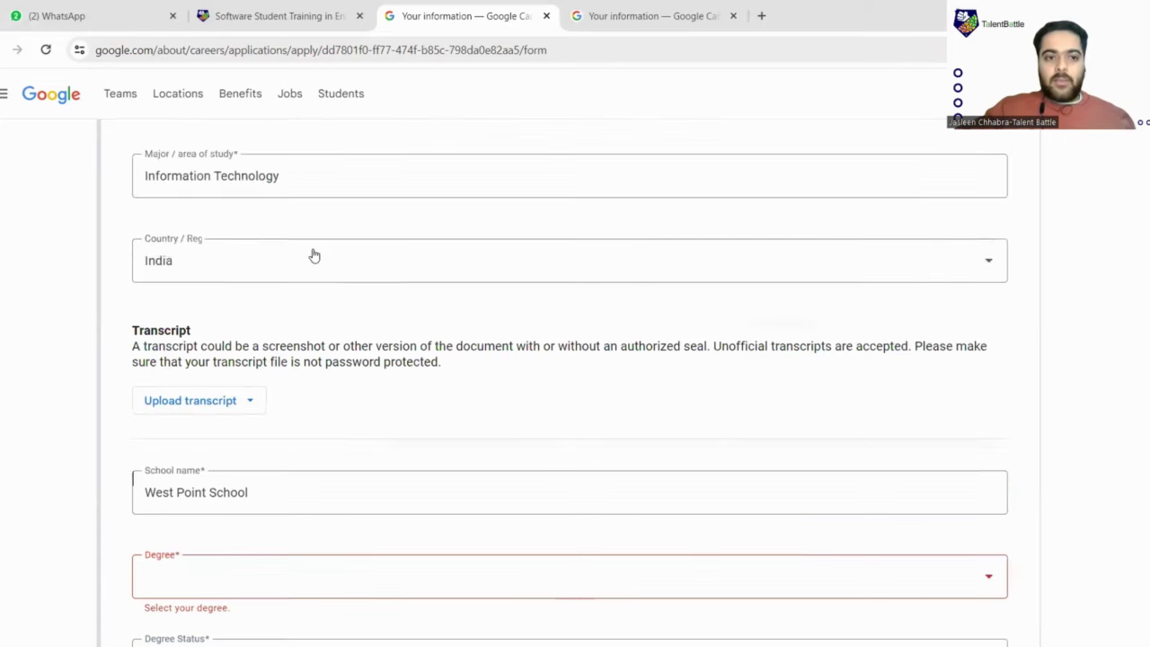
{"action": "scroll", "coordinate": [315, 256], "scroll_direction": "down", "scroll_amount": 1}
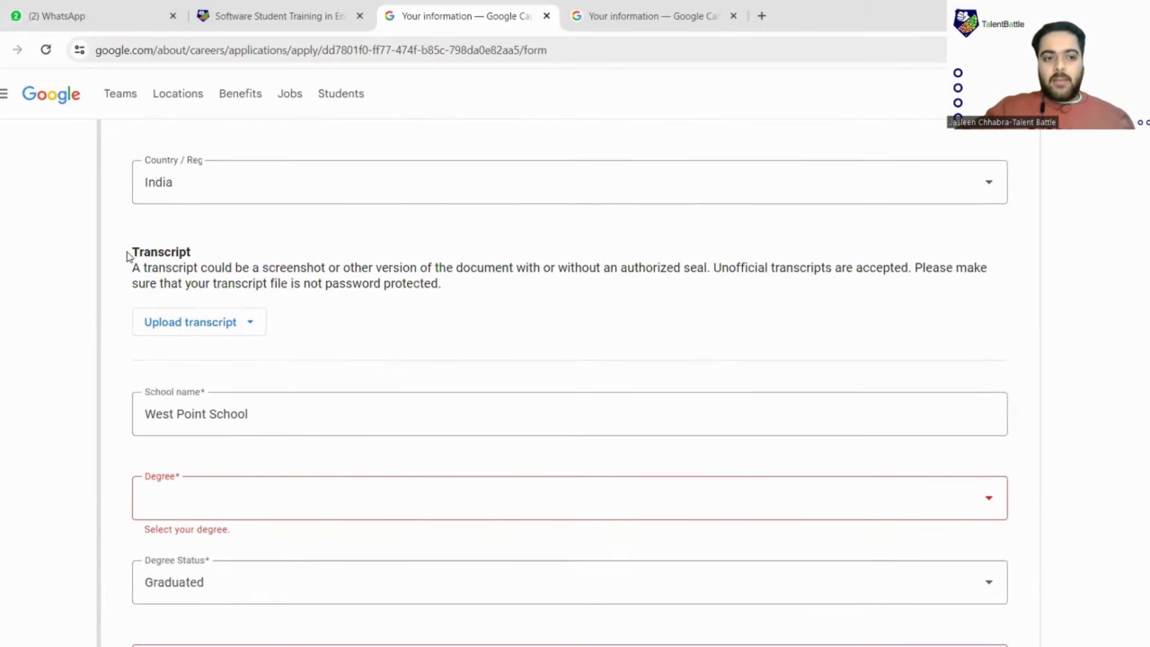
{"action": "left_click_drag", "start_coordinate": [126, 256], "coordinate": [192, 258]}
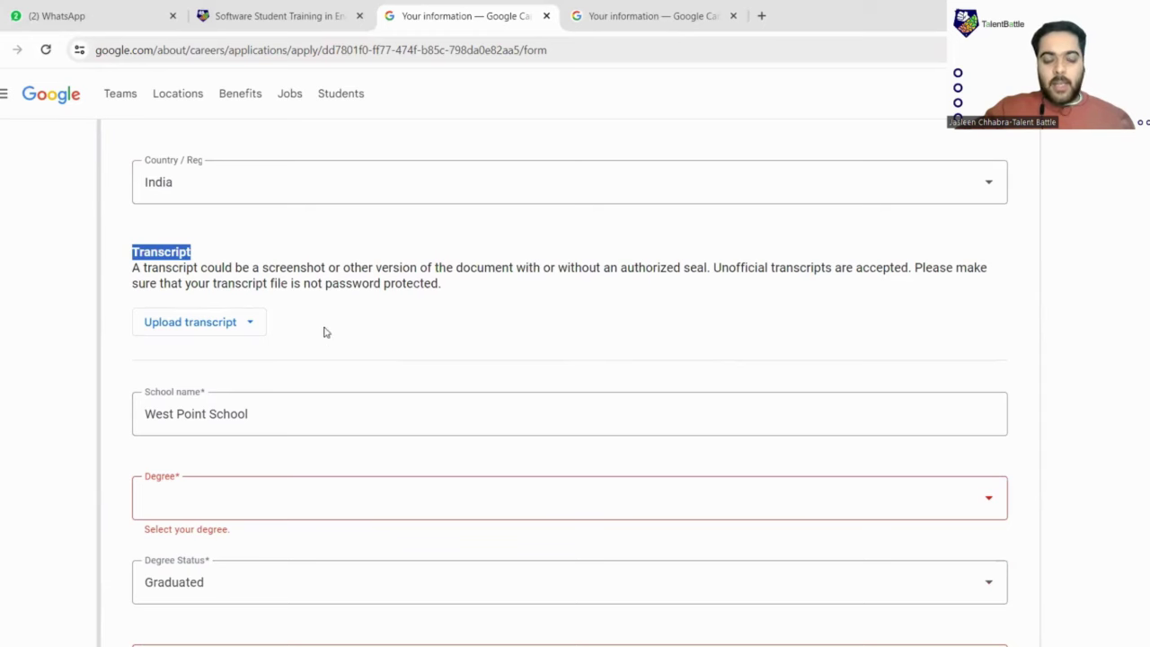
{"action": "scroll", "coordinate": [288, 267], "scroll_direction": "down", "scroll_amount": 3}
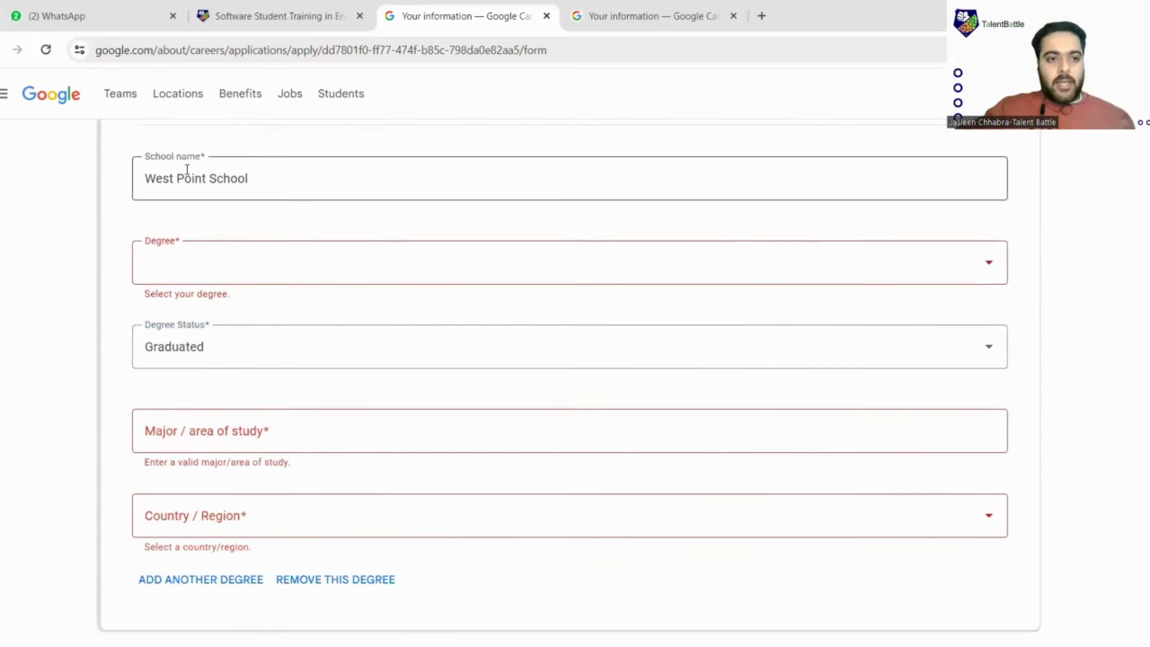
{"action": "scroll", "coordinate": [213, 341], "scroll_direction": "up", "scroll_amount": 3}
{"action": "scroll", "coordinate": [252, 339], "scroll_direction": "down", "scroll_amount": 3}
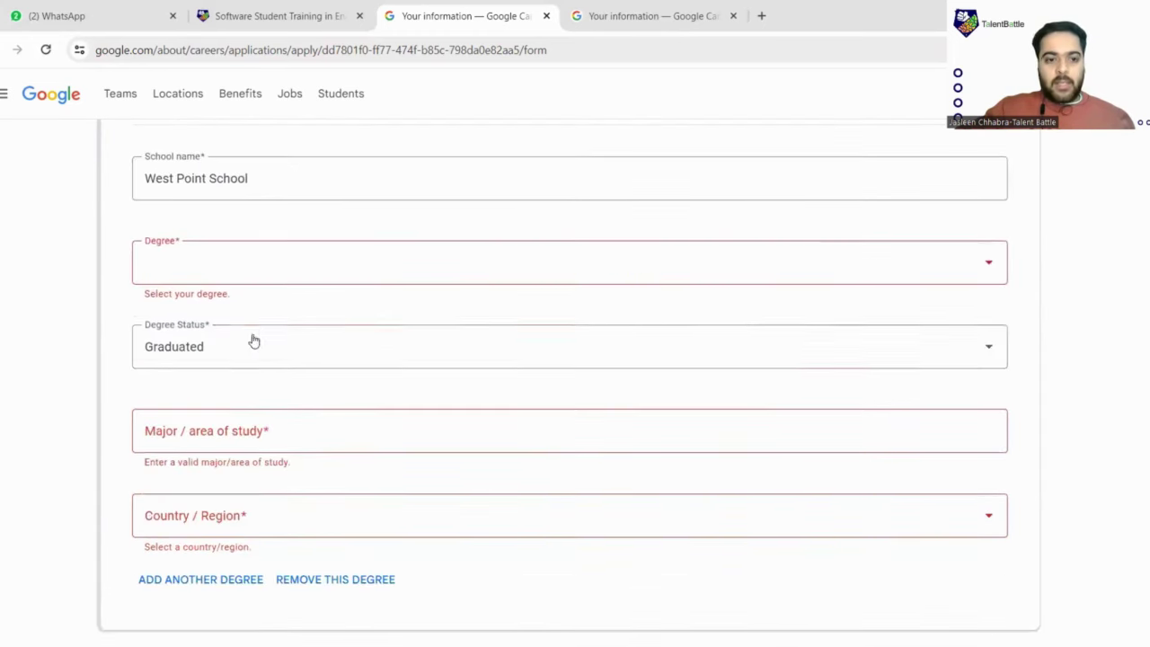
{"action": "scroll", "coordinate": [250, 327], "scroll_direction": "down", "scroll_amount": 3}
Erase West Point School from the second education entry's school name
{"action": "scroll", "coordinate": [253, 297], "scroll_direction": "up", "scroll_amount": 4}
{"action": "left_click", "coordinate": [260, 249]}
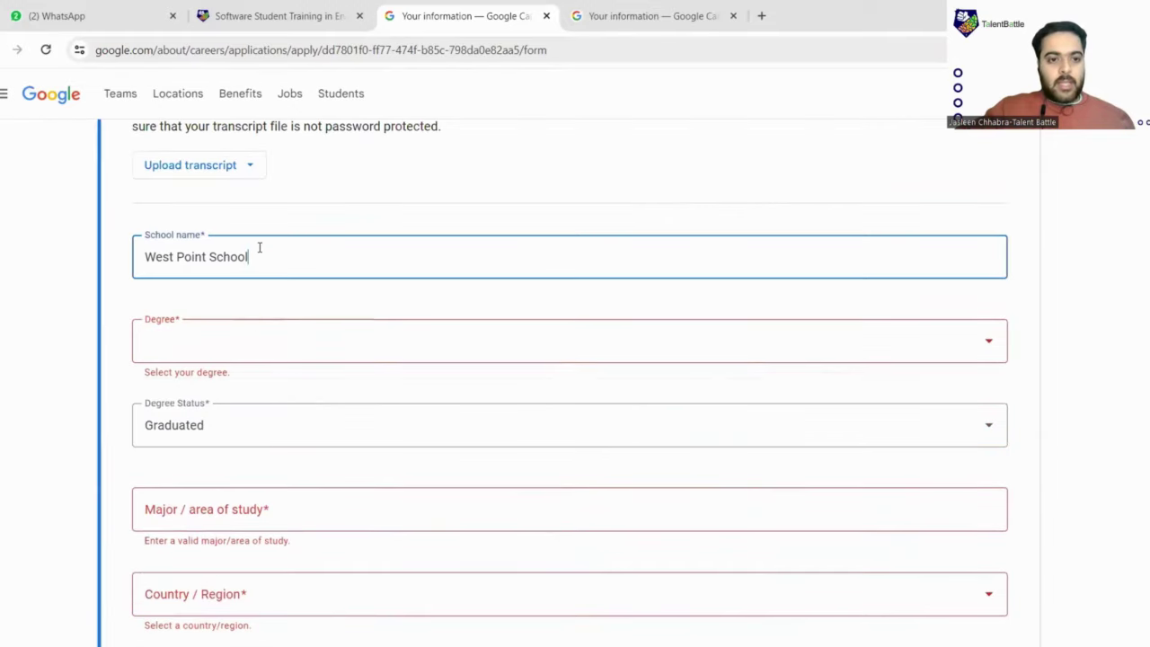
{"action": "key", "text": "BackSpace"}
{"action": "key", "text": "BackSpace"}
{"action": "key", "text": "BackSpace"}
{"action": "key", "text": "BackSpace"}
{"action": "key", "text": "BackSpace"}
{"action": "key", "text": "BackSpace"}
{"action": "key", "text": "BackSpace"}
{"action": "key", "text": "BackSpace"}
{"action": "key", "text": "BackSpace"}
{"action": "key", "text": "BackSpace"}
{"action": "key", "text": "BackSpace"}
{"action": "key", "text": "BackSpace"}
{"action": "key", "text": "BackSpace"}
{"action": "key", "text": "BackSpace"}
{"action": "key", "text": "BackSpace"}
{"action": "key", "text": "BackSpace"}
{"action": "key", "text": "BackSpace"}
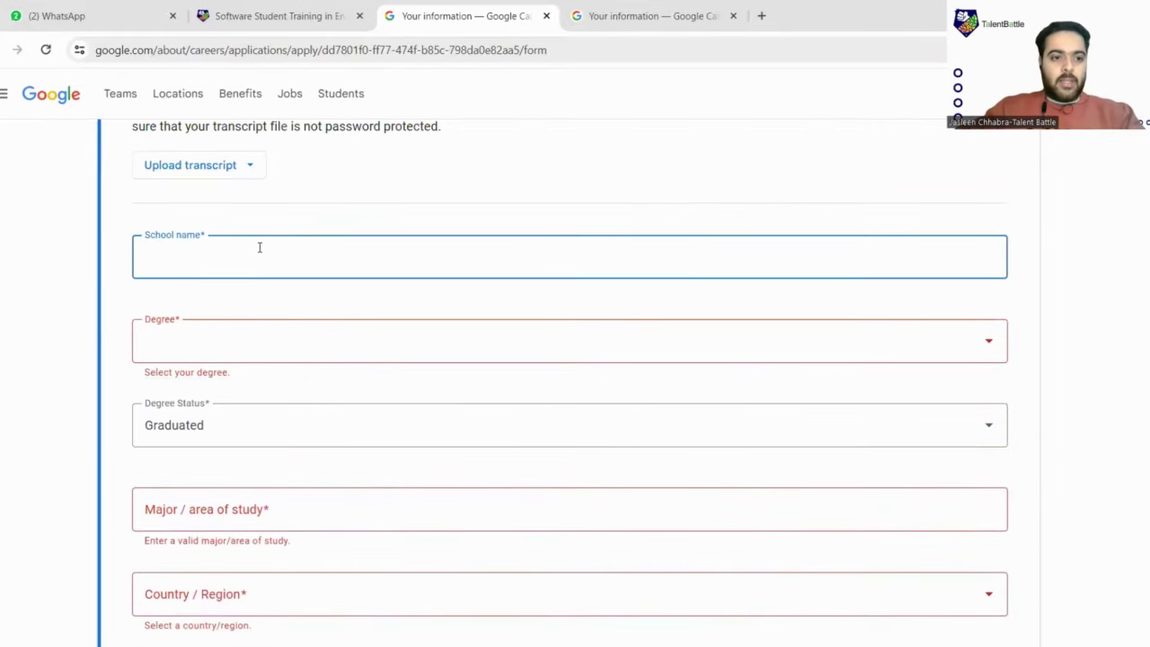
{"action": "key", "text": "Tab"}
Set the second entry's degree status to Graduated
{"action": "scroll", "coordinate": [297, 301], "scroll_direction": "down", "scroll_amount": 2}
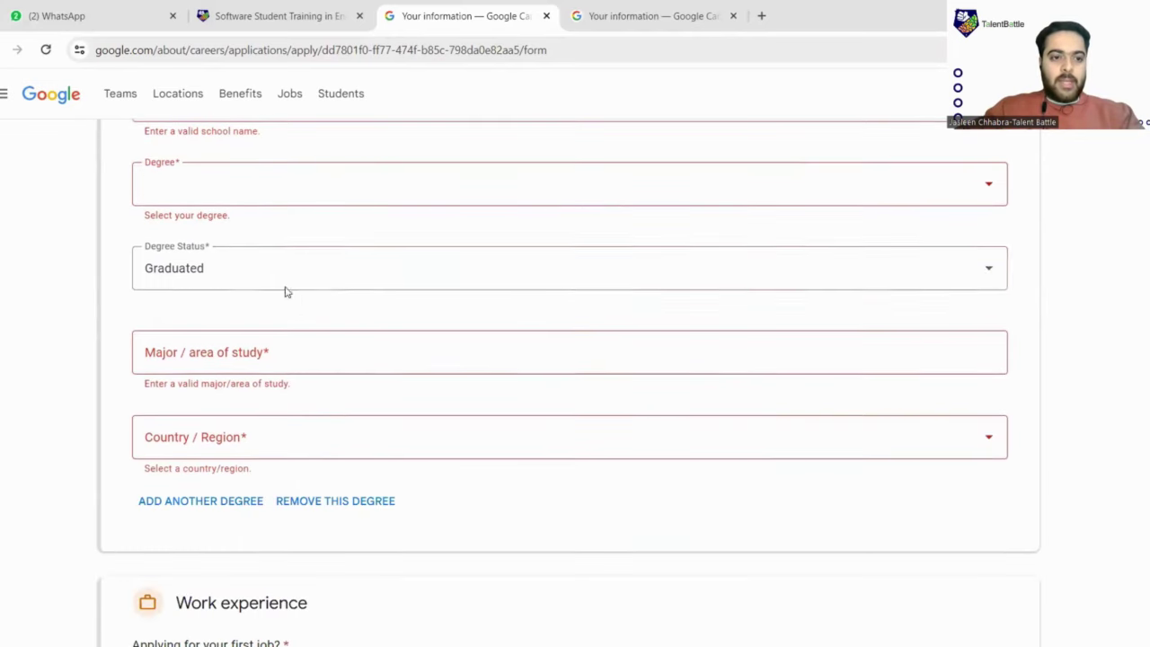
{"action": "left_click", "coordinate": [273, 280]}
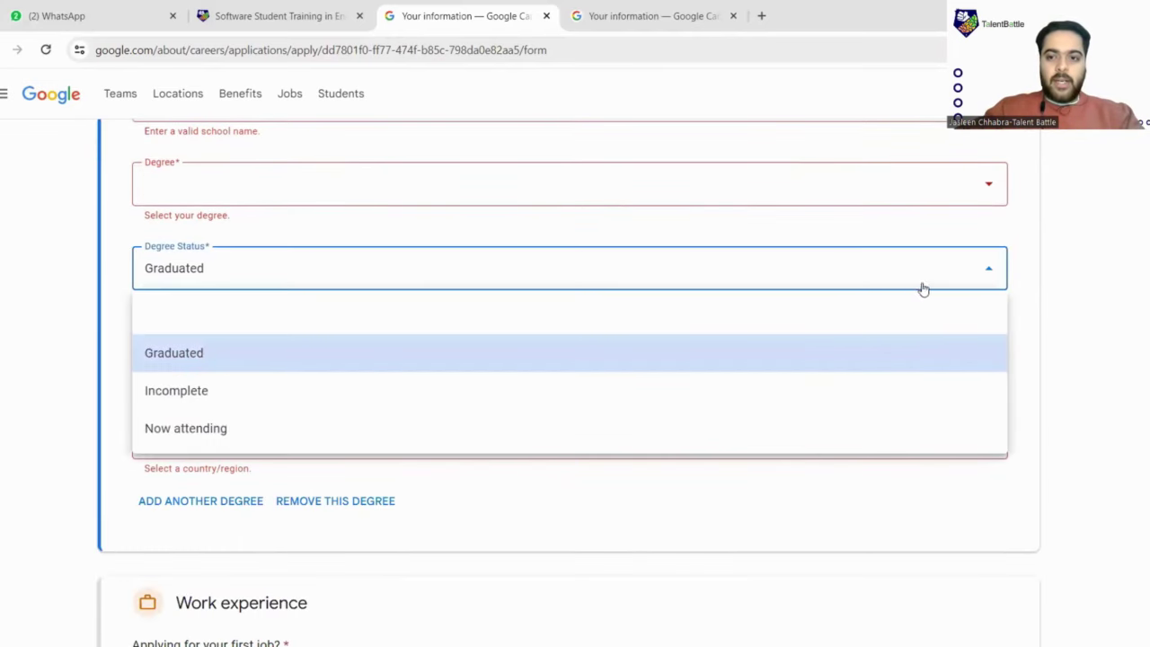
{"action": "left_click", "coordinate": [229, 269]}
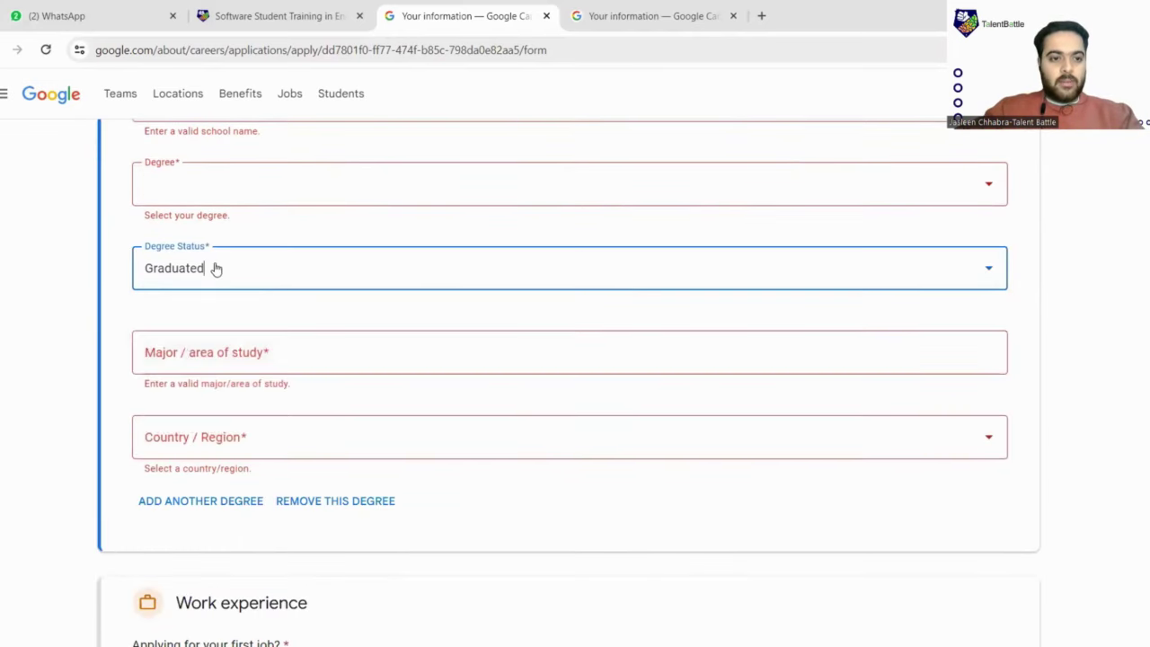
{"action": "left_click", "coordinate": [310, 279]}
{"action": "left_click", "coordinate": [516, 514]}
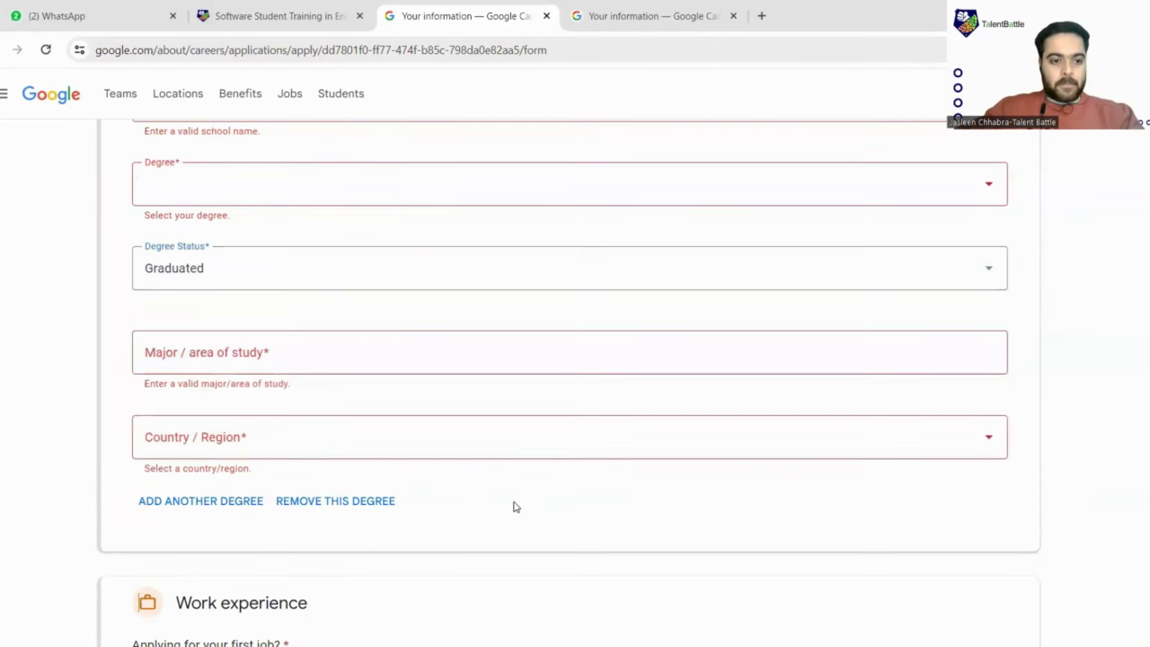
{"action": "scroll", "coordinate": [296, 374], "scroll_direction": "down", "scroll_amount": 2}
{"action": "left_click", "coordinate": [319, 349]}
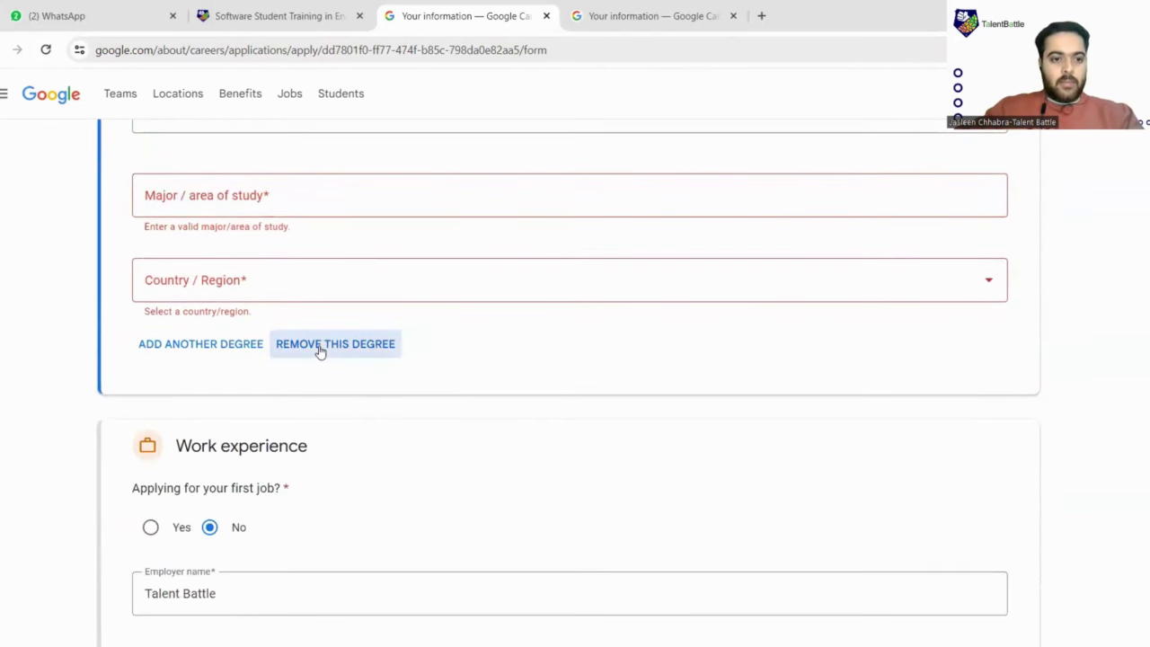
Answer Yes to 'Applying for your first job?' under Work experience
{"action": "scroll", "coordinate": [473, 362], "scroll_direction": "down", "scroll_amount": 5}
{"action": "scroll", "coordinate": [437, 352], "scroll_direction": "up", "scroll_amount": 1}
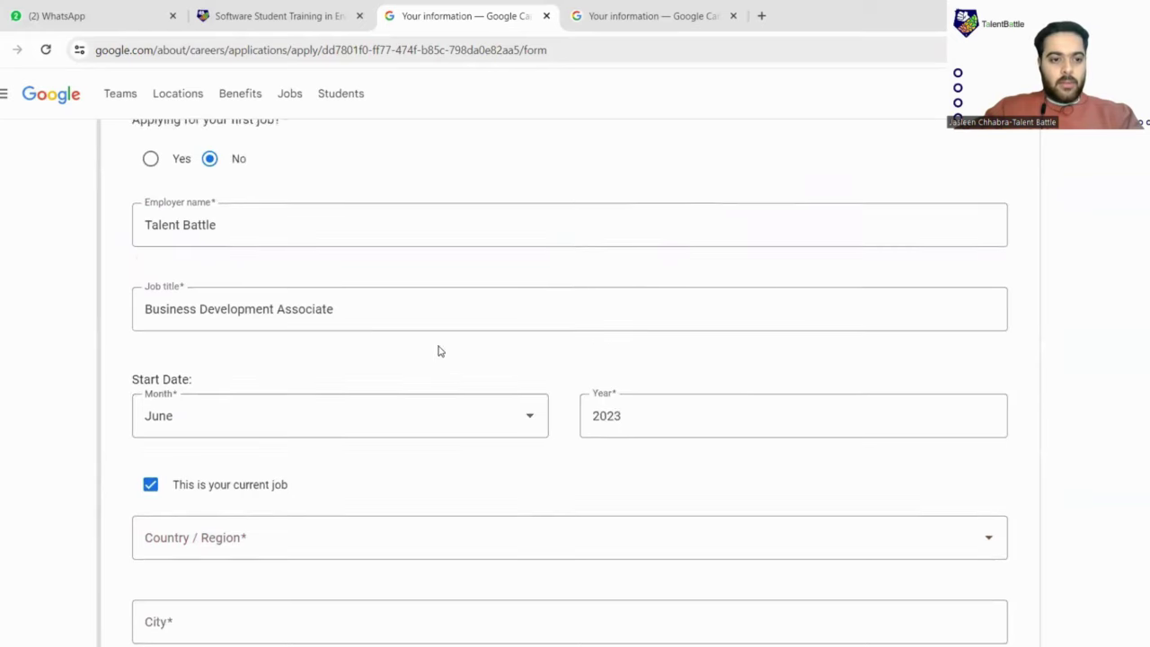
{"action": "scroll", "coordinate": [218, 290], "scroll_direction": "up", "scroll_amount": 1}
{"action": "scroll", "coordinate": [260, 233], "scroll_direction": "down", "scroll_amount": 3}
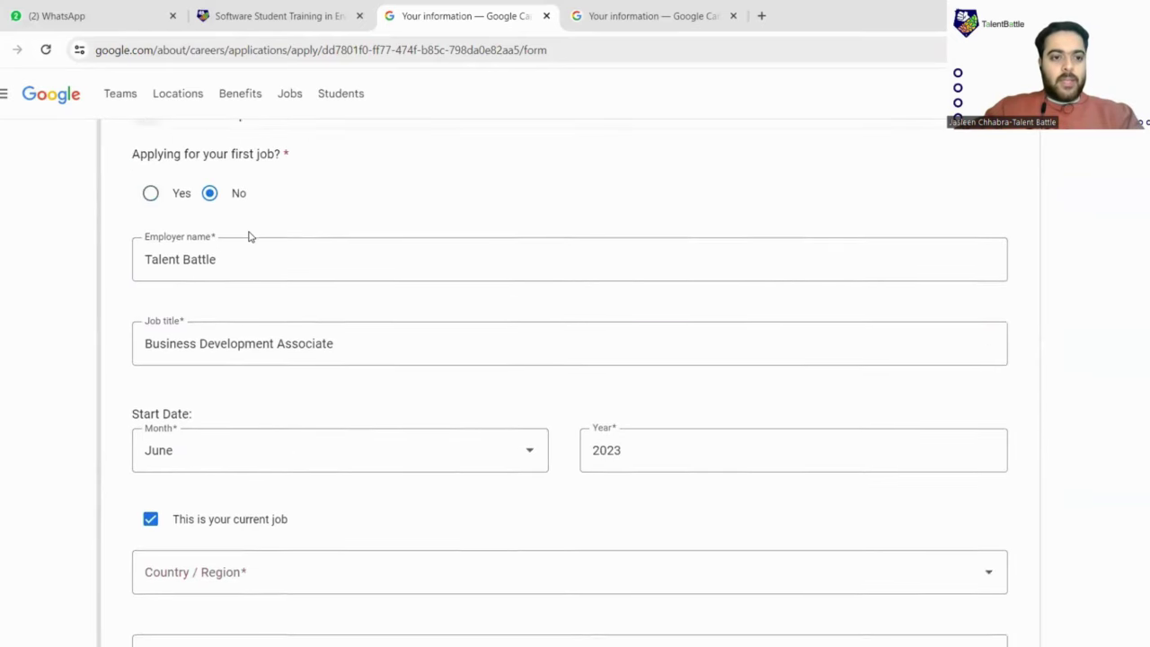
{"action": "scroll", "coordinate": [444, 282], "scroll_direction": "down", "scroll_amount": 3}
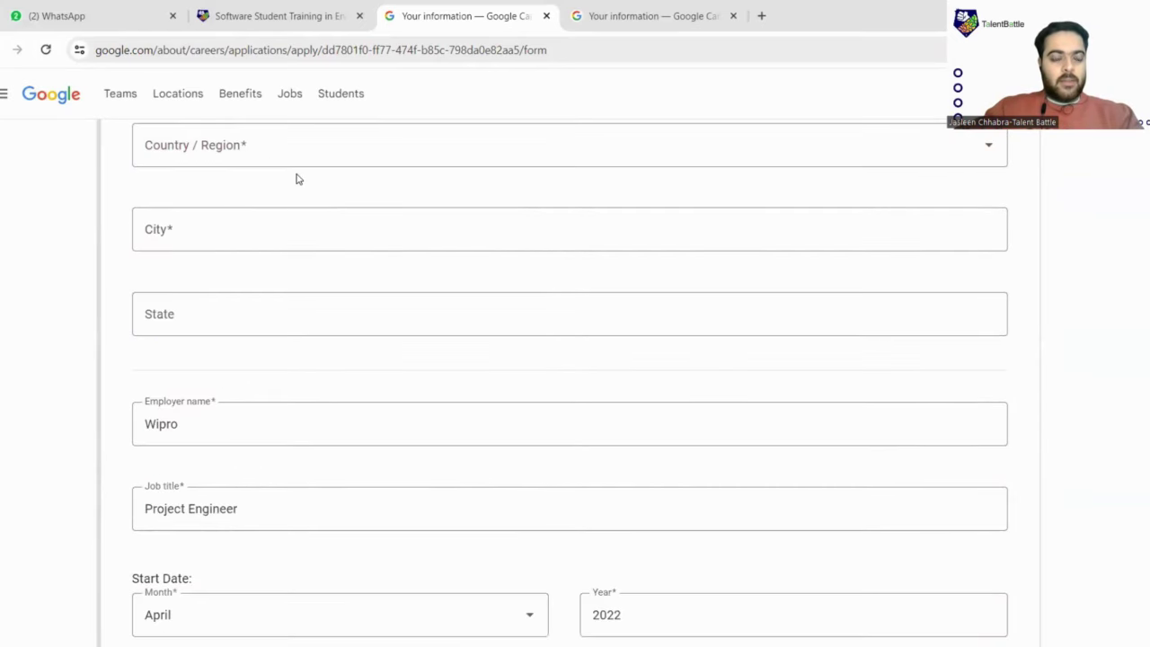
{"action": "scroll", "coordinate": [297, 177], "scroll_direction": "up", "scroll_amount": 1}
{"action": "scroll", "coordinate": [297, 178], "scroll_direction": "up", "scroll_amount": 1}
{"action": "scroll", "coordinate": [298, 178], "scroll_direction": "down", "scroll_amount": 3}
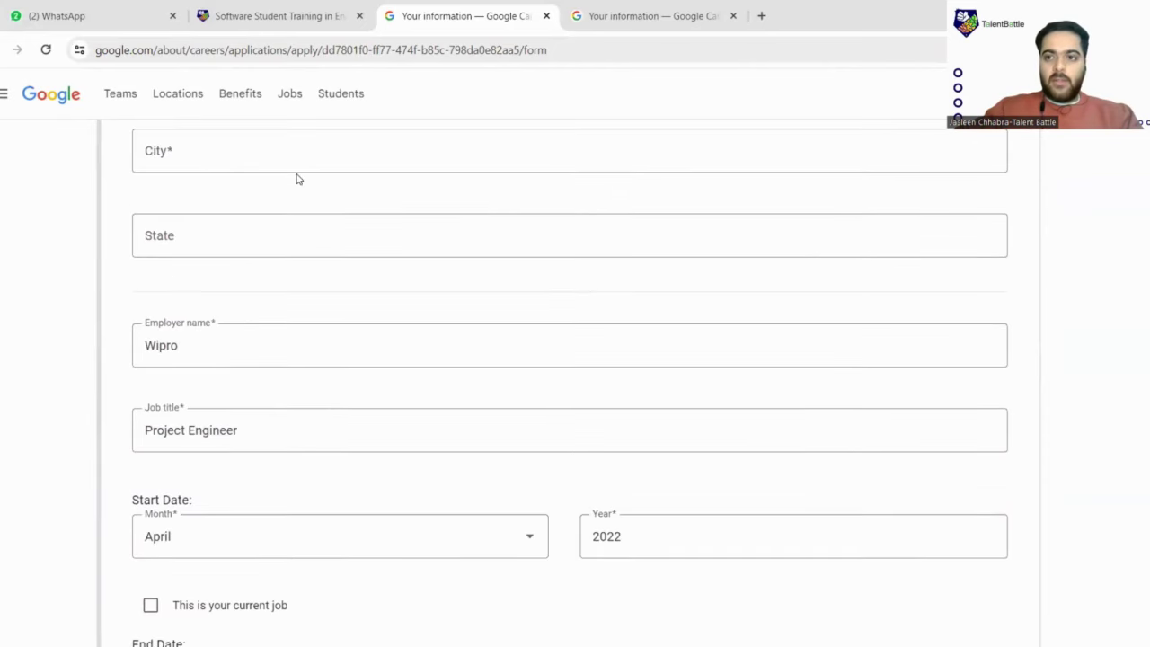
{"action": "scroll", "coordinate": [297, 178], "scroll_direction": "up", "scroll_amount": 5}
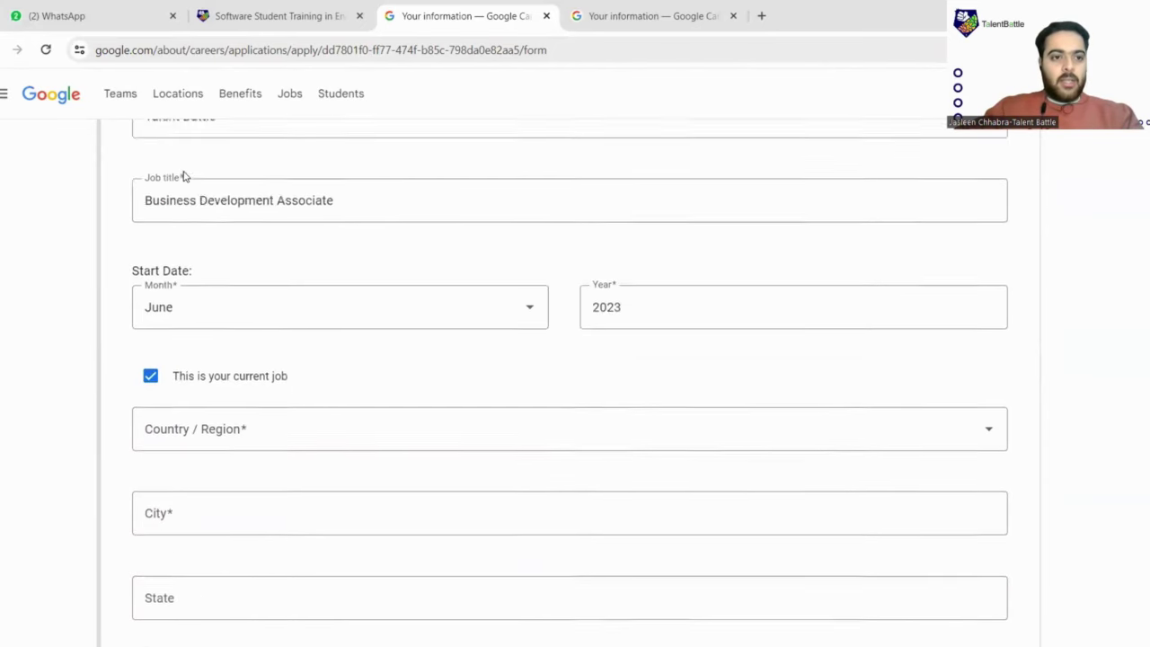
{"action": "scroll", "coordinate": [189, 173], "scroll_direction": "up", "scroll_amount": 3}
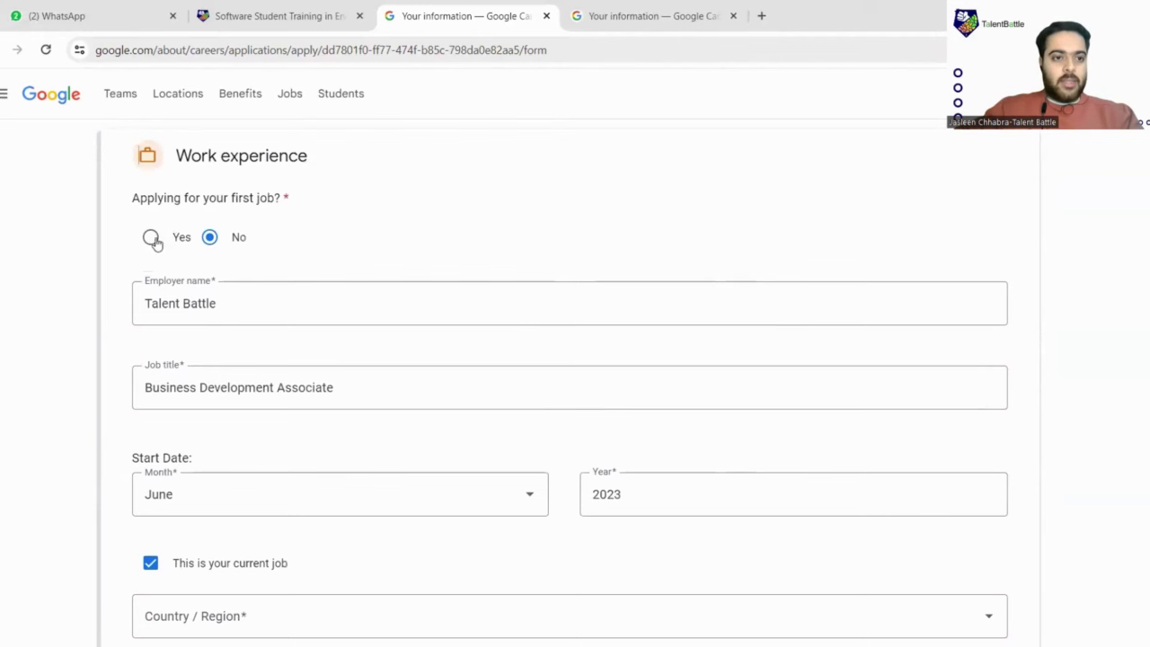
{"action": "left_click", "coordinate": [151, 236]}
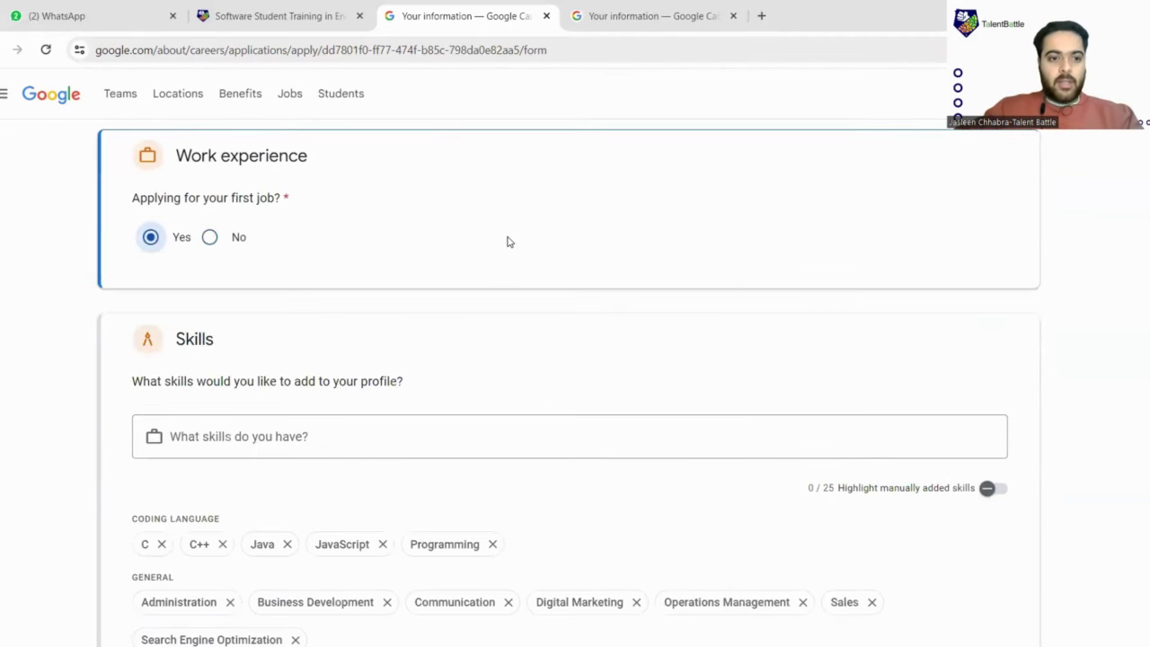
Switch on 'Highlight manually added skills'
{"action": "scroll", "coordinate": [507, 241], "scroll_direction": "down", "scroll_amount": 2}
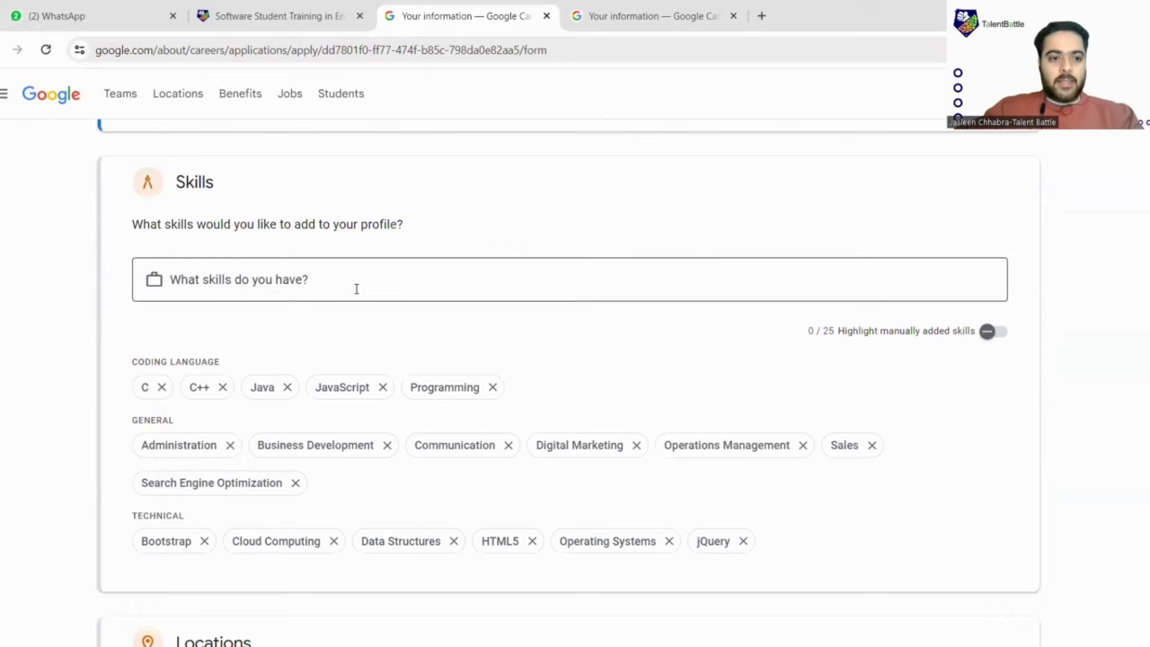
{"action": "scroll", "coordinate": [315, 263], "scroll_direction": "down", "scroll_amount": 1}
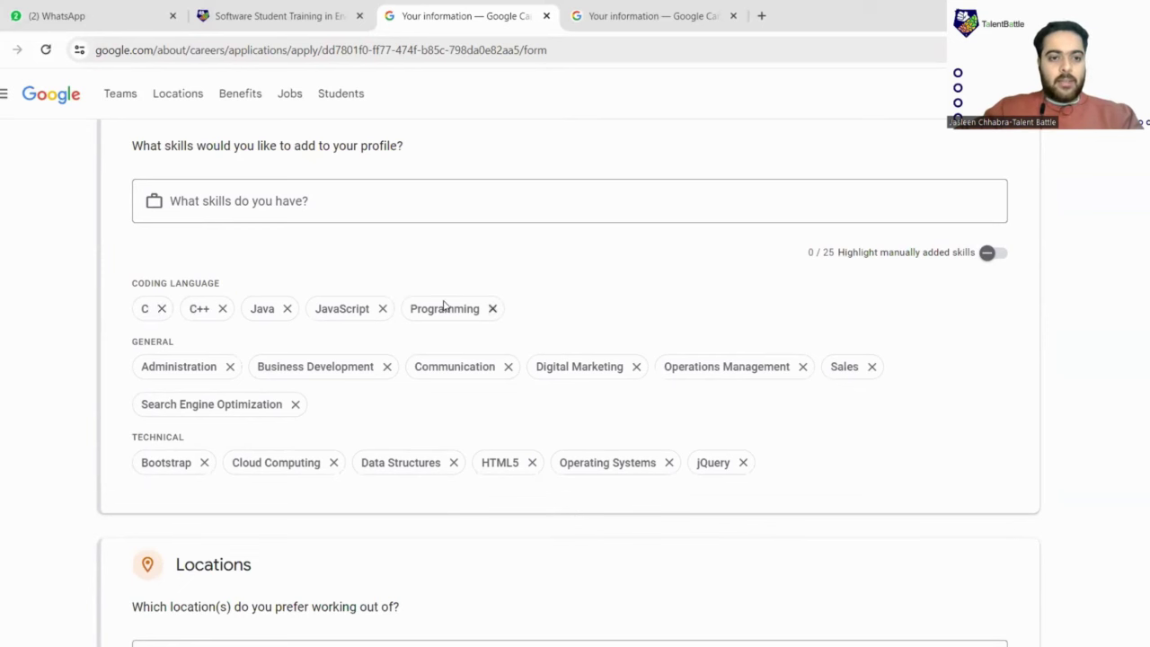
{"action": "left_click", "coordinate": [991, 253]}
{"action": "scroll", "coordinate": [327, 303], "scroll_direction": "down", "scroll_amount": 4}
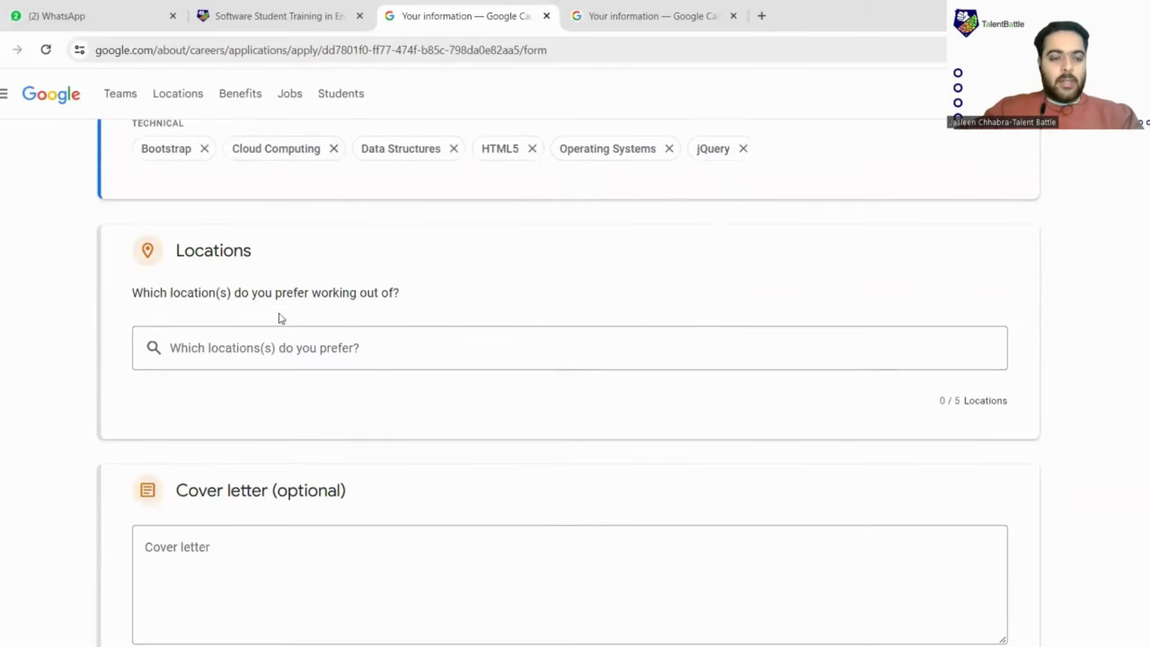
{"action": "scroll", "coordinate": [225, 309], "scroll_direction": "down", "scroll_amount": 1}
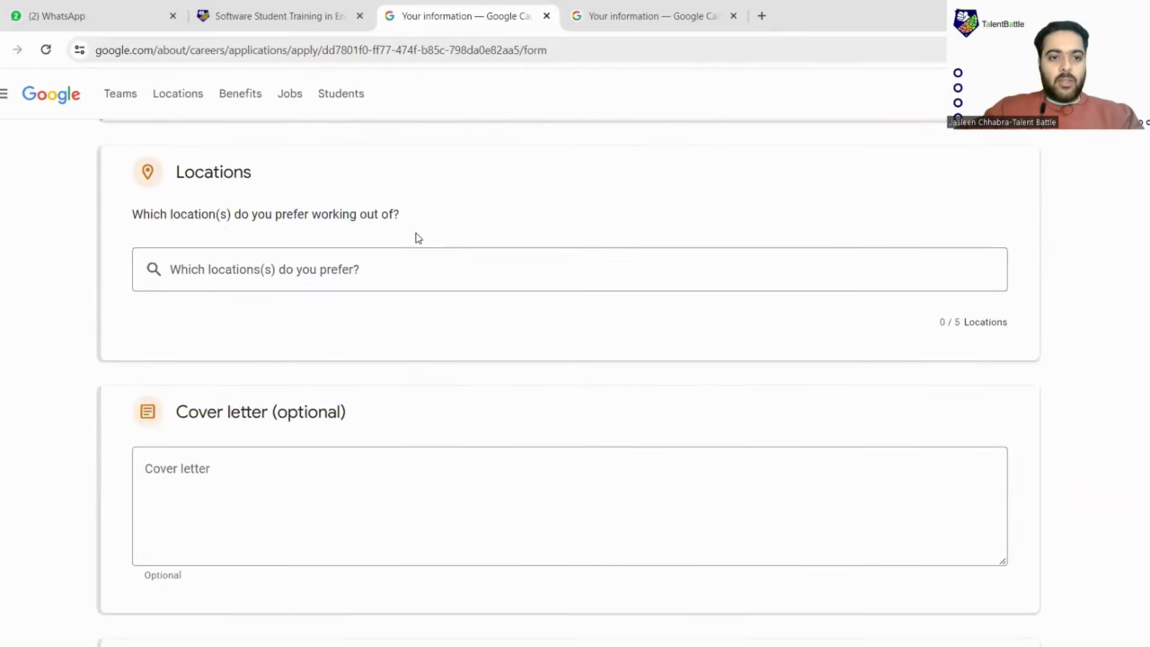
Add 'Bangalore, Karnataka, India' to the Locations list
{"action": "left_click", "coordinate": [390, 272]}
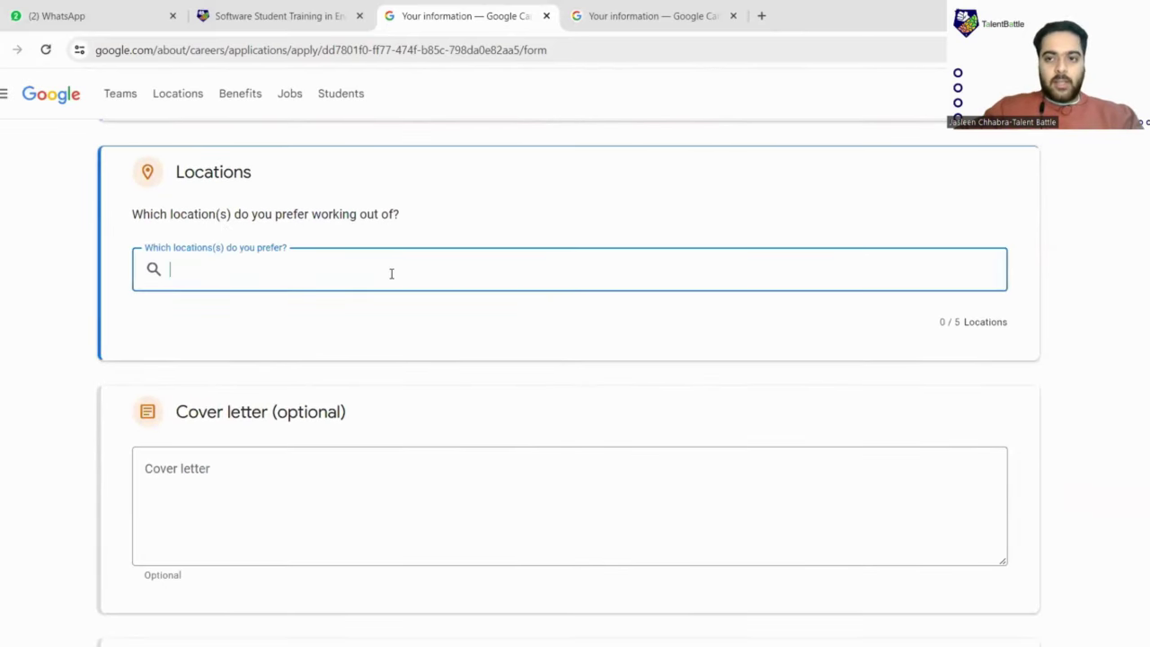
{"action": "type", "text": "Bang"}
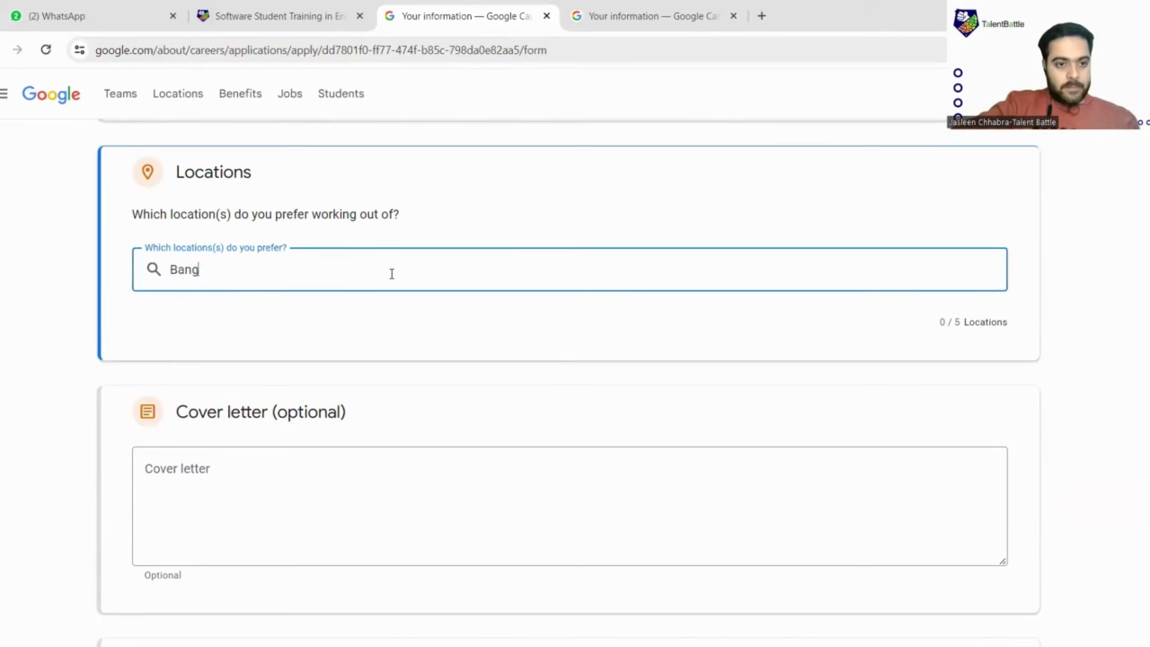
{"action": "type", "text": "alore"}
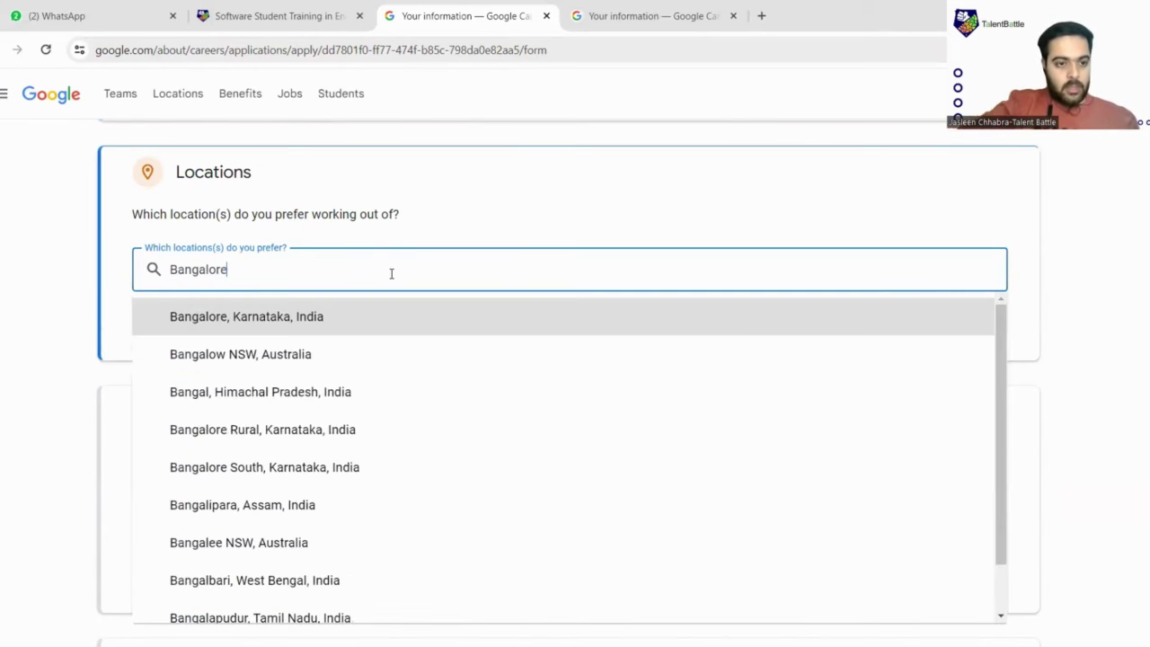
{"action": "left_click", "coordinate": [302, 318]}
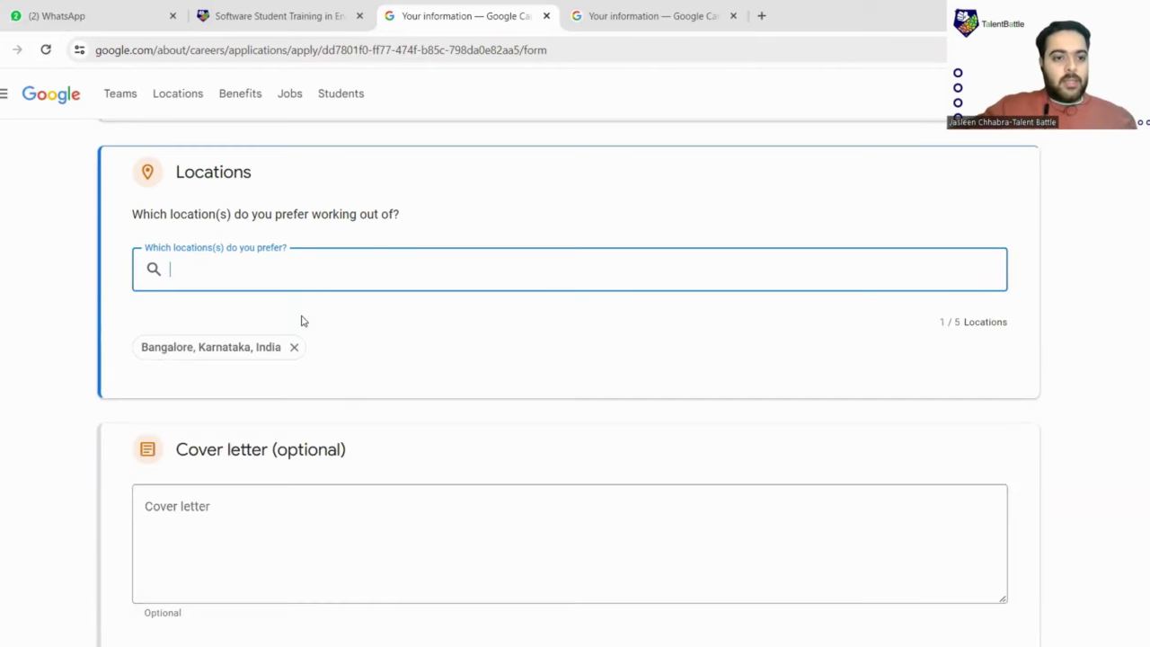
{"action": "scroll", "coordinate": [380, 303], "scroll_direction": "down", "scroll_amount": 3}
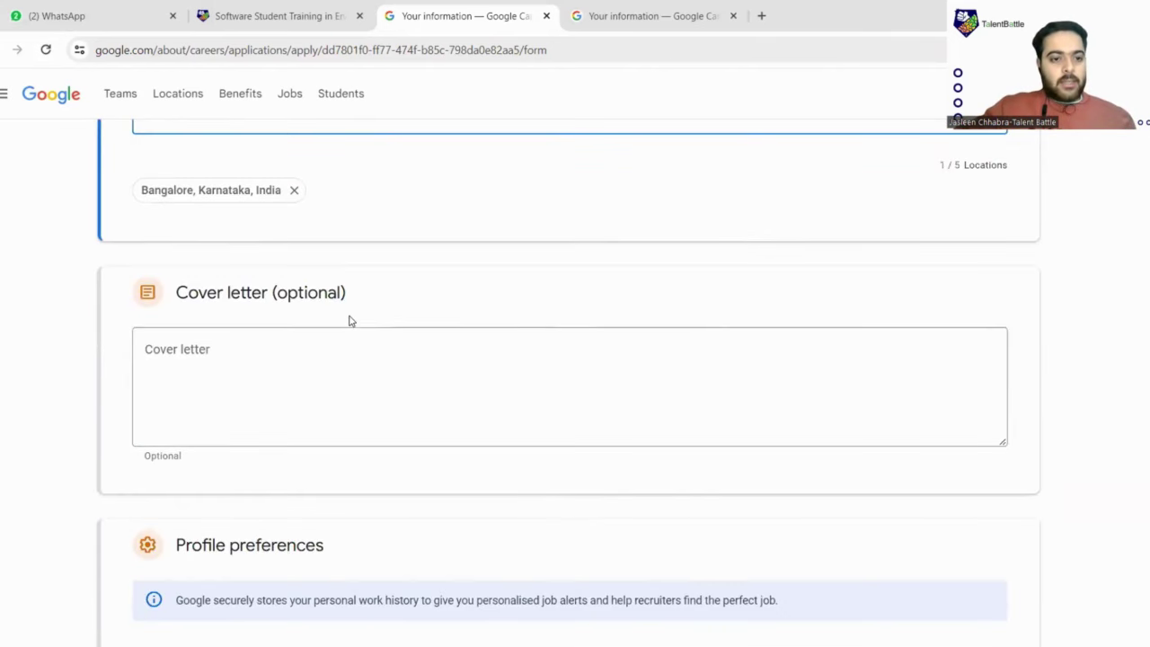
{"action": "left_click", "coordinate": [206, 193]}
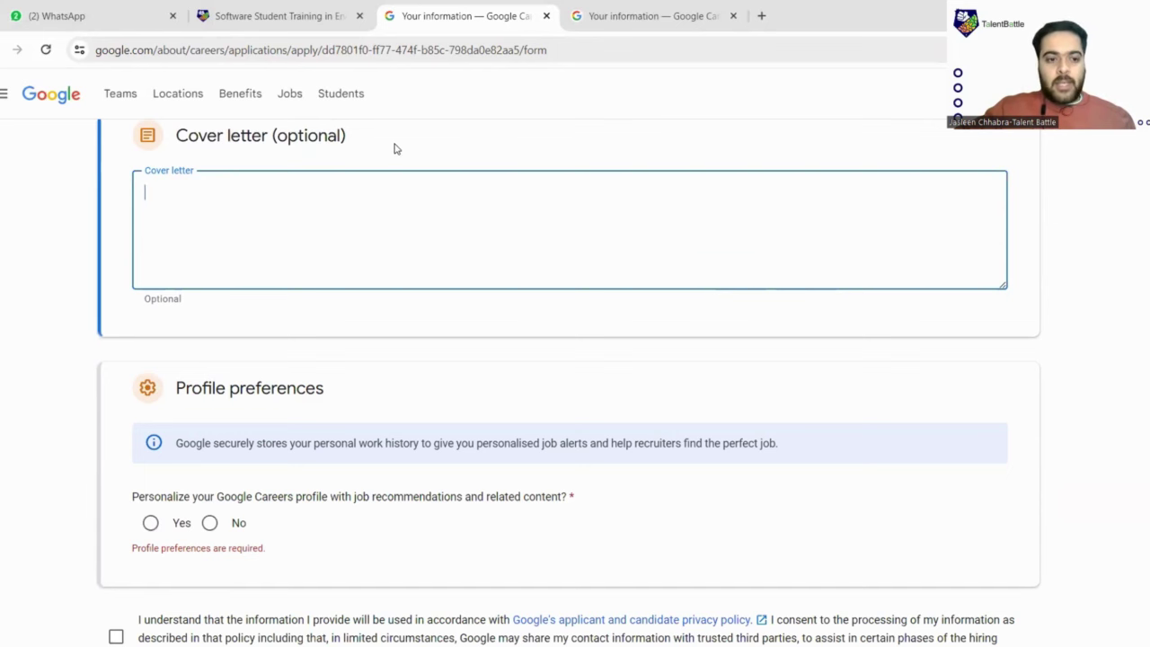
Choose Yes under Profile preferences to allow job recommendations
{"action": "scroll", "coordinate": [393, 148], "scroll_direction": "down", "scroll_amount": 3}
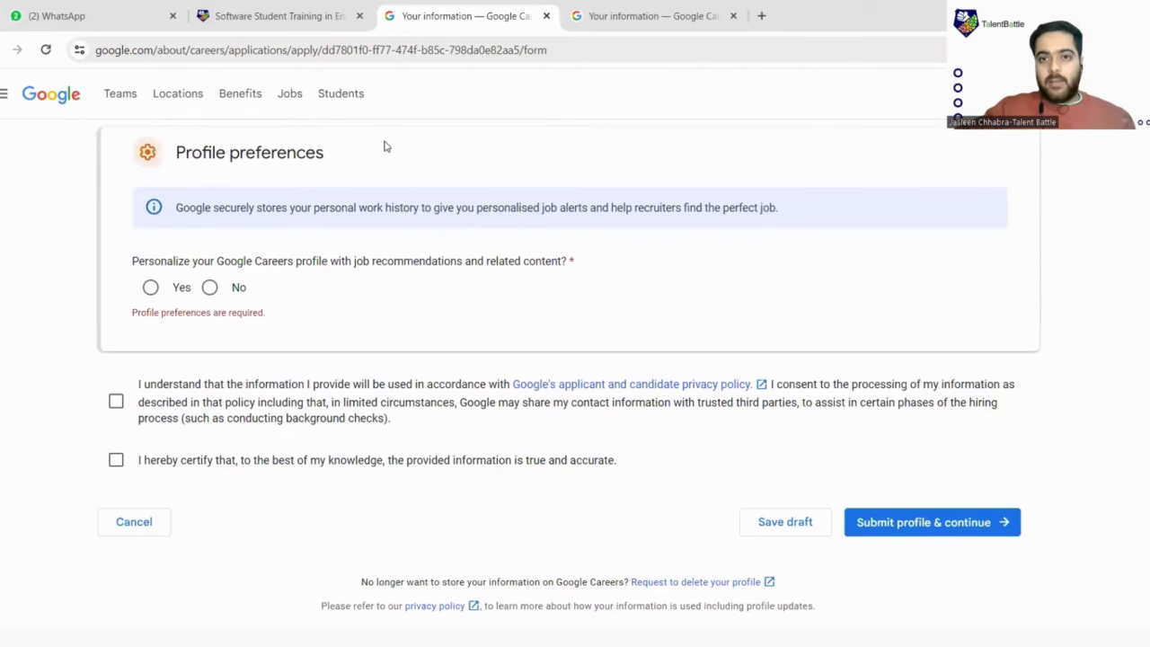
{"action": "scroll", "coordinate": [383, 147], "scroll_direction": "up", "scroll_amount": 3}
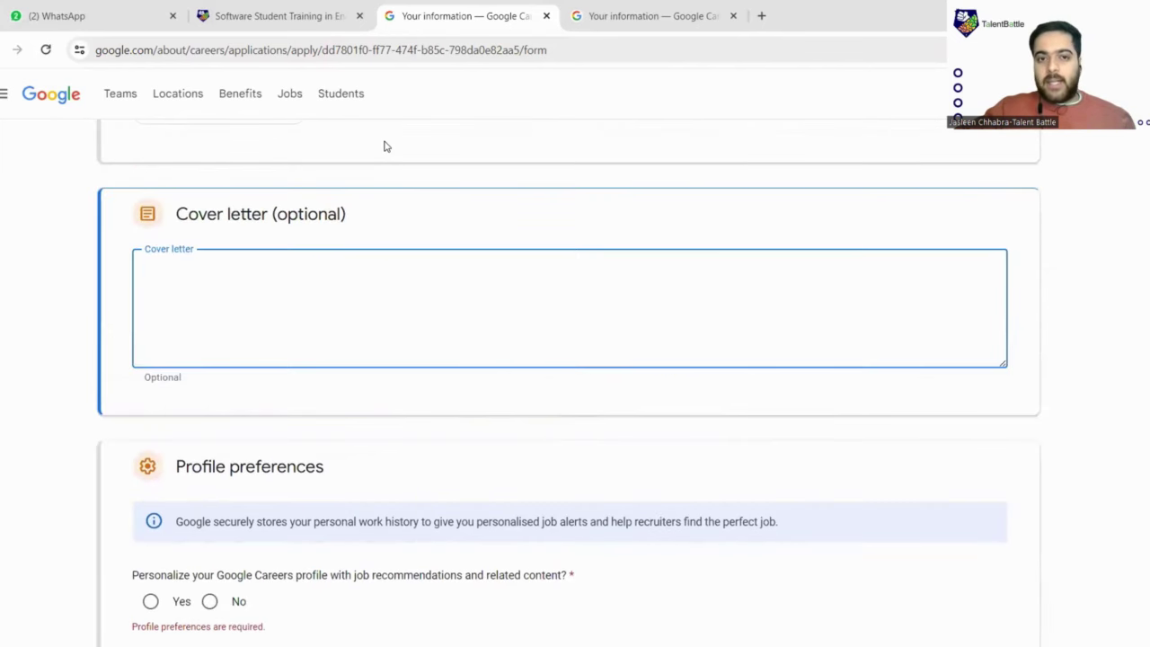
{"action": "scroll", "coordinate": [384, 146], "scroll_direction": "down", "scroll_amount": 3}
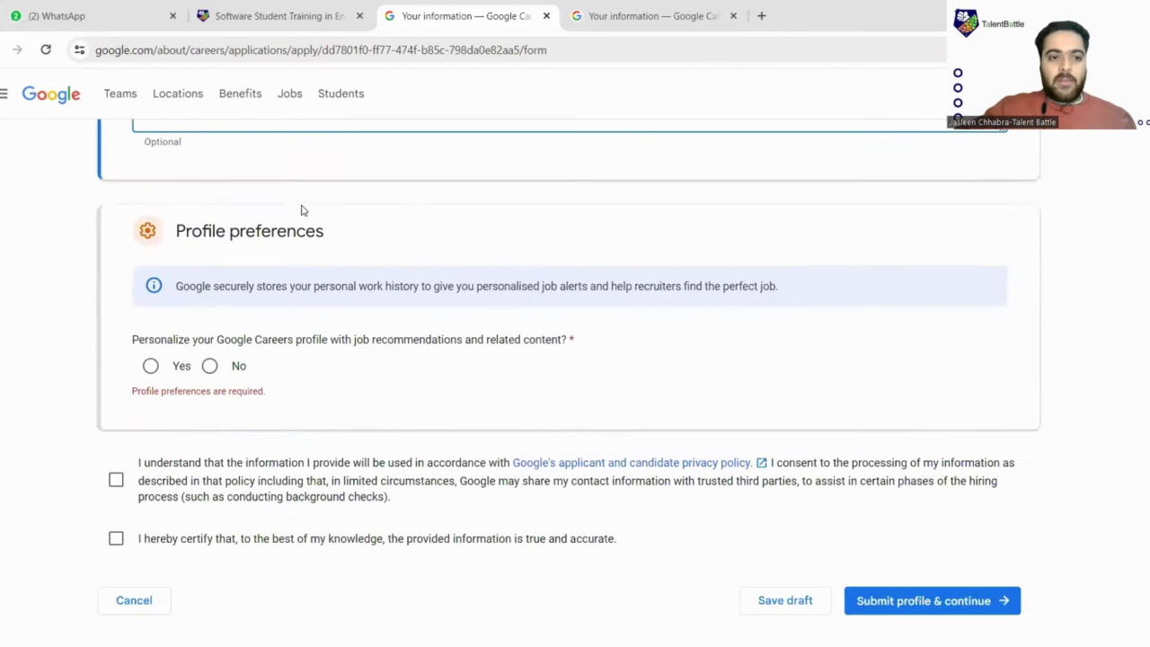
{"action": "scroll", "coordinate": [392, 205], "scroll_direction": "down", "scroll_amount": 2}
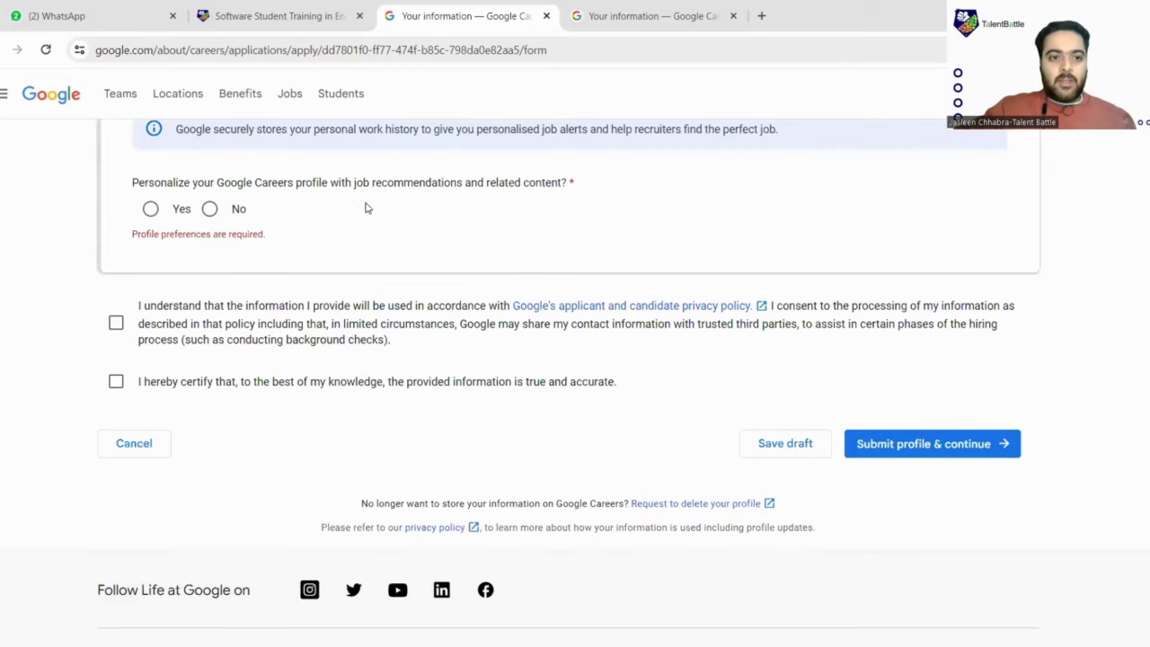
{"action": "left_click", "coordinate": [150, 208]}
Tick the privacy and accuracy consent boxes and submit the profile
{"action": "scroll", "coordinate": [211, 243], "scroll_direction": "down", "scroll_amount": 1}
{"action": "scroll", "coordinate": [179, 224], "scroll_direction": "down", "scroll_amount": 1}
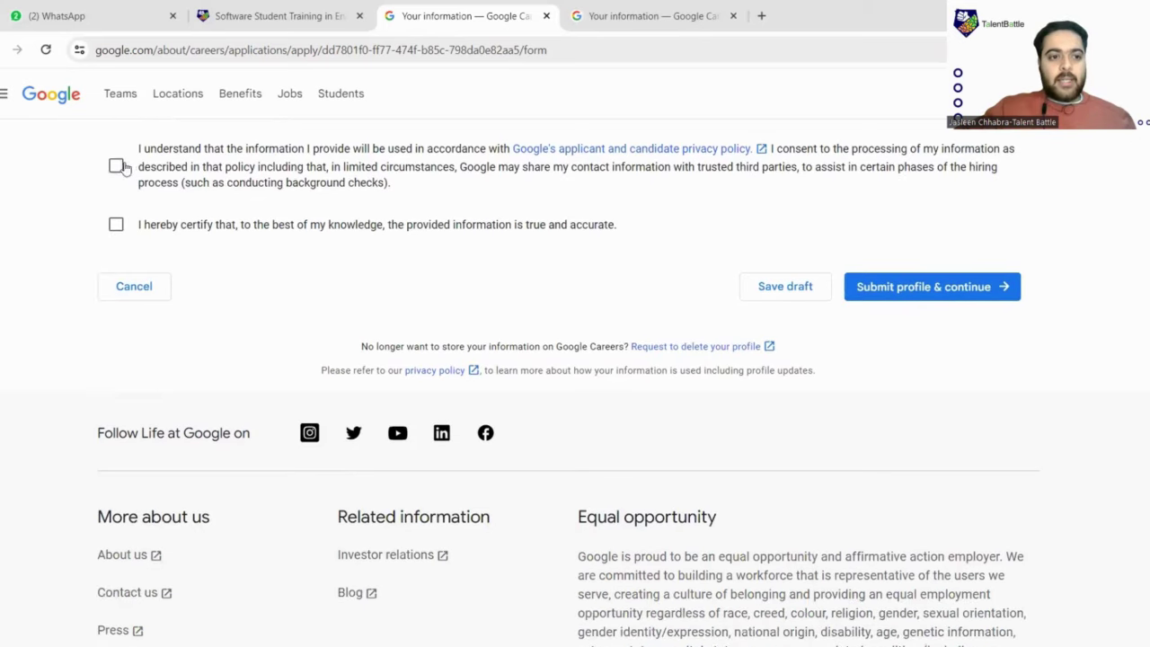
{"action": "scroll", "coordinate": [116, 230], "scroll_direction": "down", "scroll_amount": 1}
{"action": "left_click", "coordinate": [115, 154]}
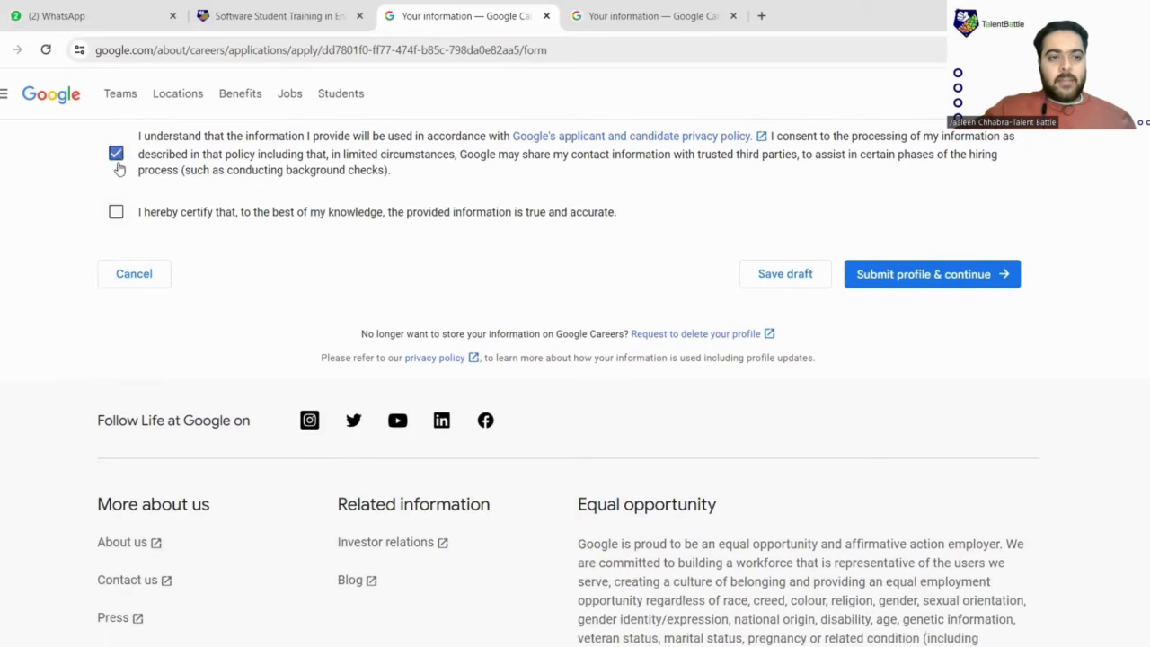
{"action": "left_click", "coordinate": [116, 212]}
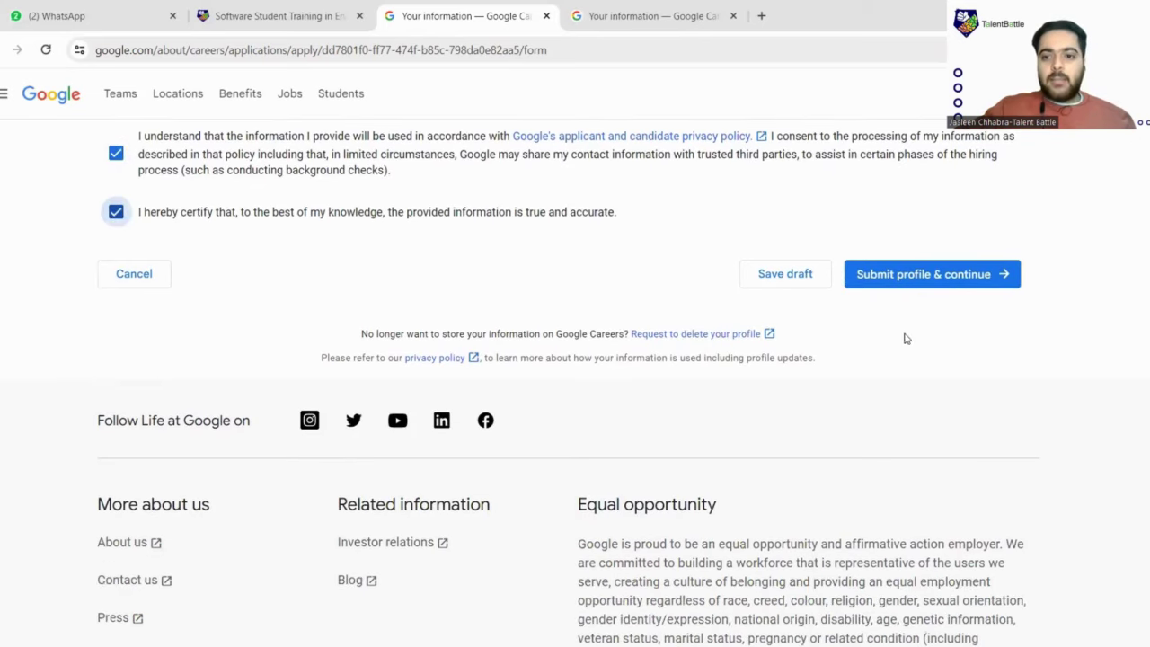
{"action": "left_click", "coordinate": [935, 278]}
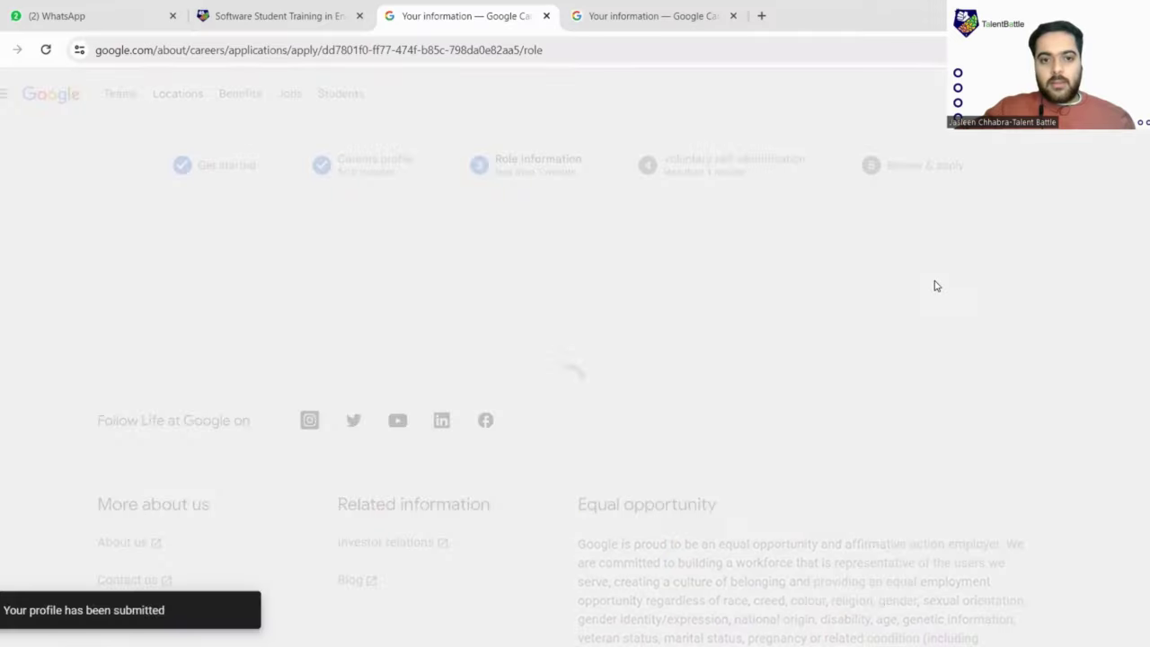
Pick Bangalore as preferred location, tick Hyderabad and Pune as additional ones, and continue
{"action": "scroll", "coordinate": [501, 339], "scroll_direction": "down", "scroll_amount": 1}
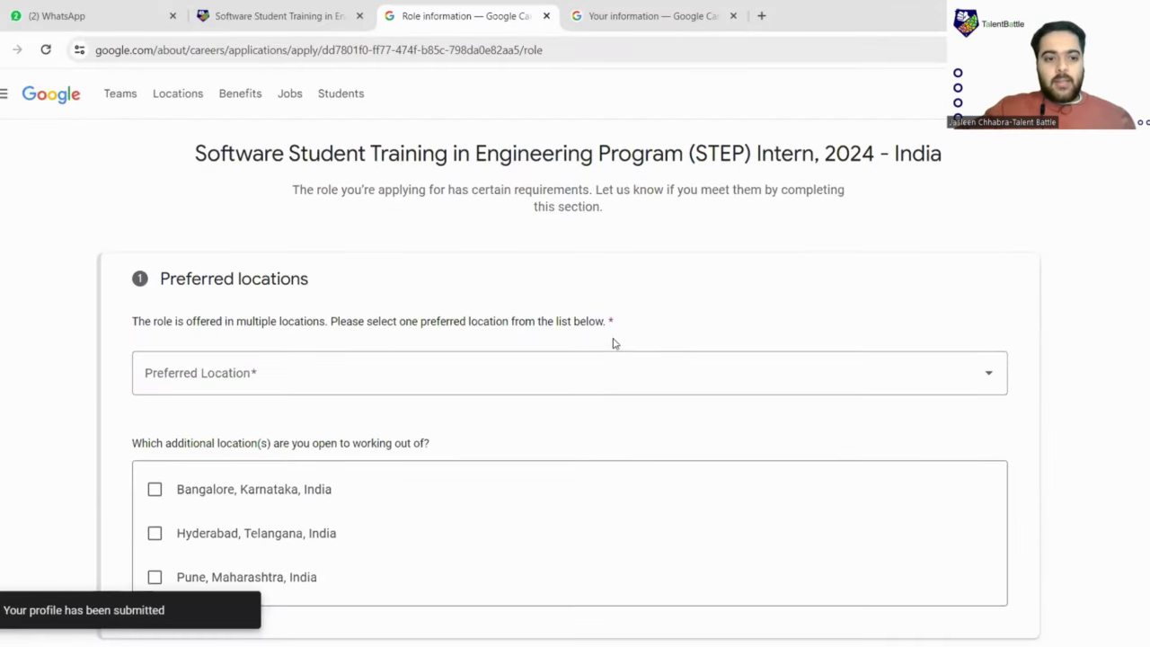
{"action": "scroll", "coordinate": [303, 264], "scroll_direction": "down", "scroll_amount": 2}
{"action": "left_click", "coordinate": [355, 232]}
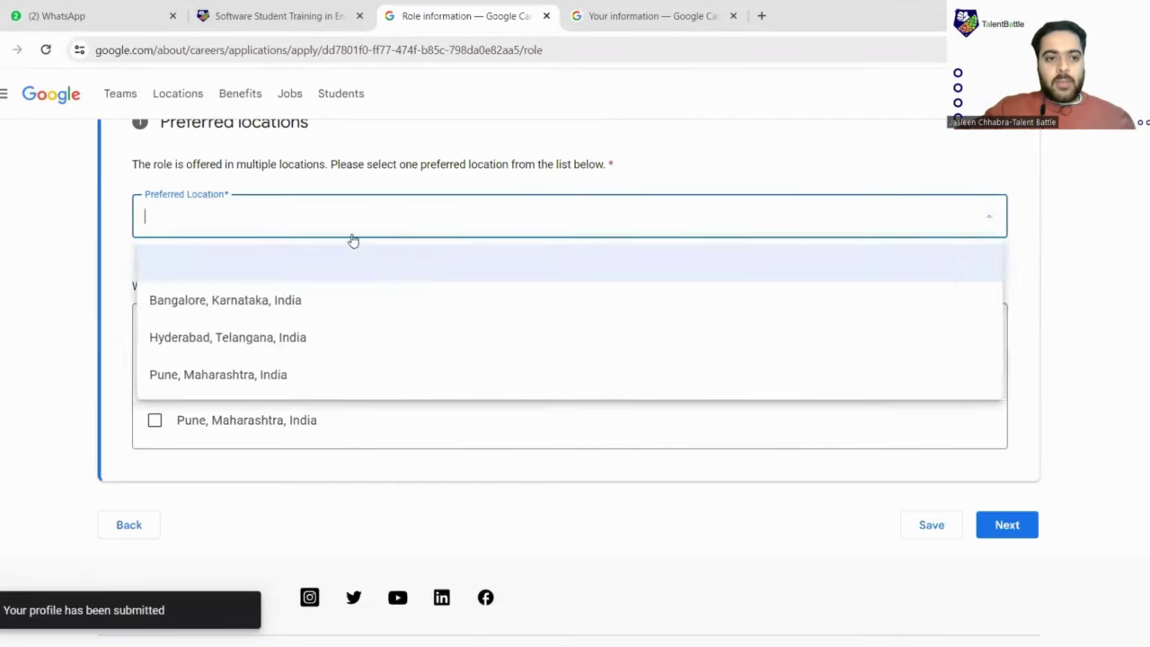
{"action": "left_click", "coordinate": [244, 301]}
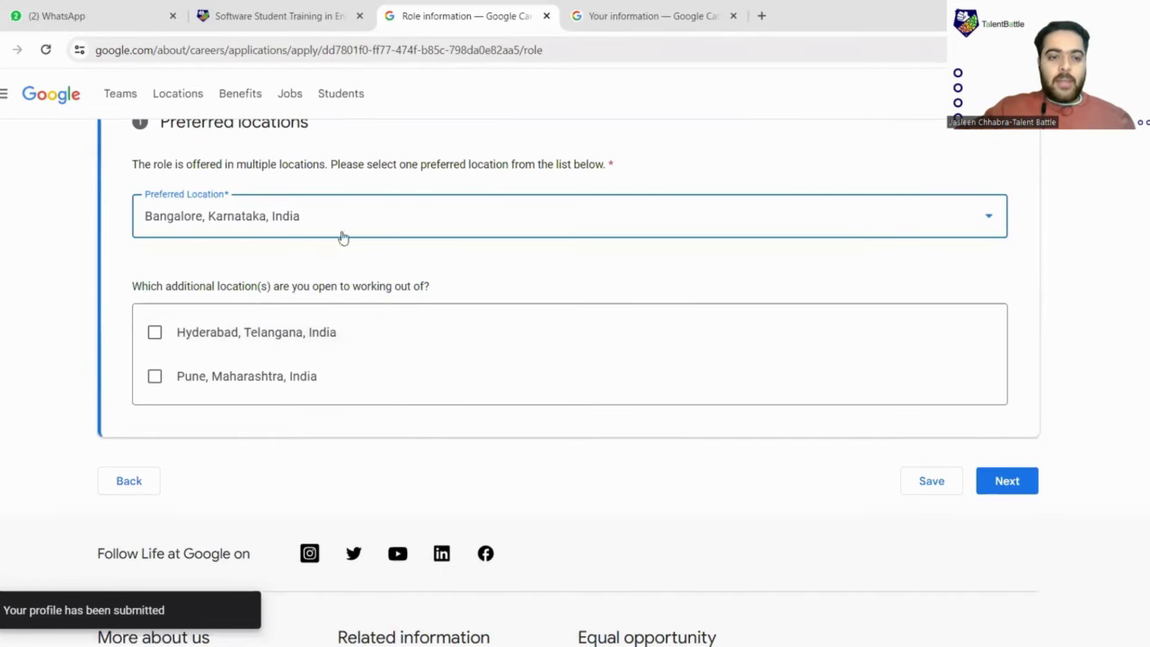
{"action": "left_click", "coordinate": [153, 333]}
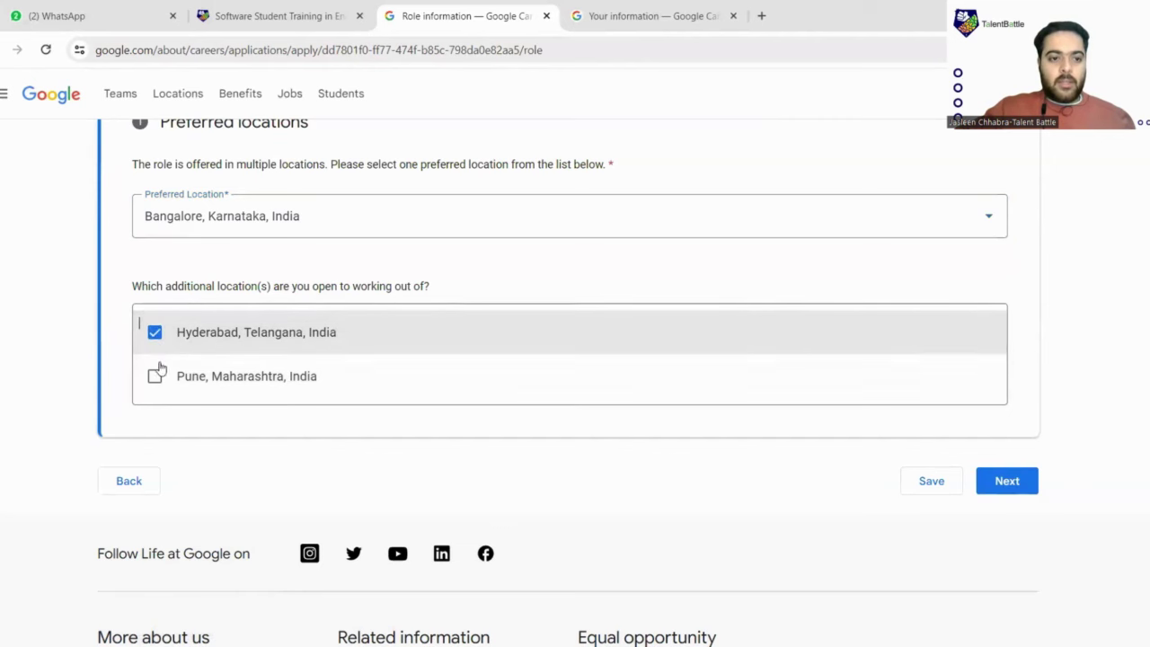
{"action": "left_click", "coordinate": [156, 374]}
{"action": "scroll", "coordinate": [341, 364], "scroll_direction": "down", "scroll_amount": 1}
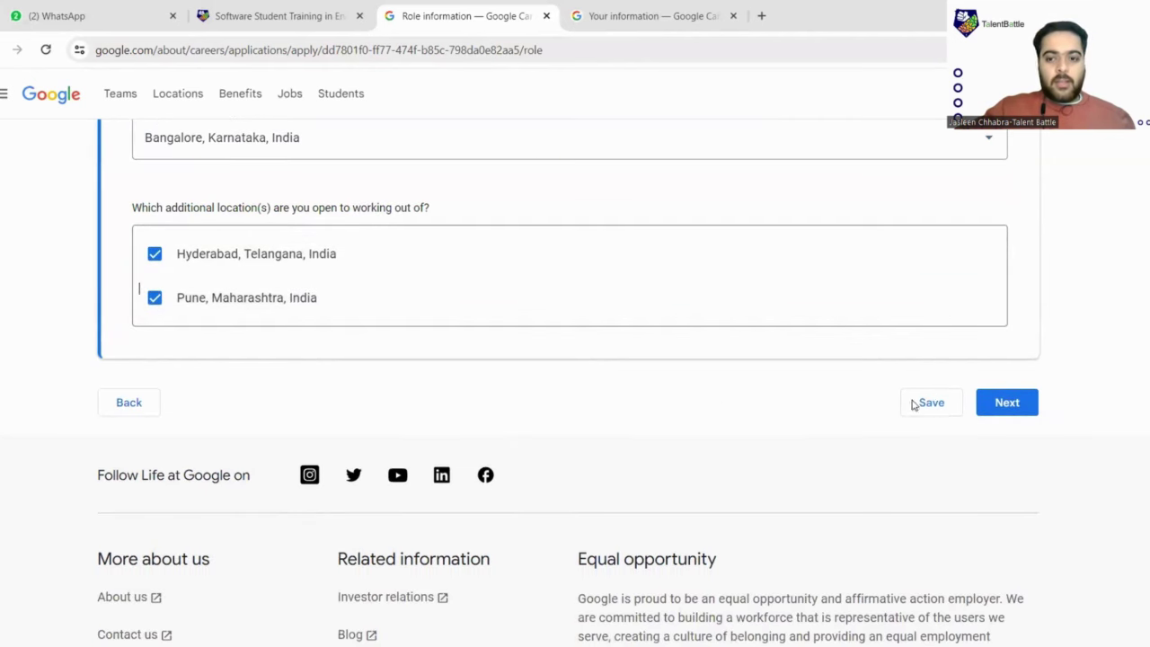
{"action": "left_click", "coordinate": [1033, 410]}
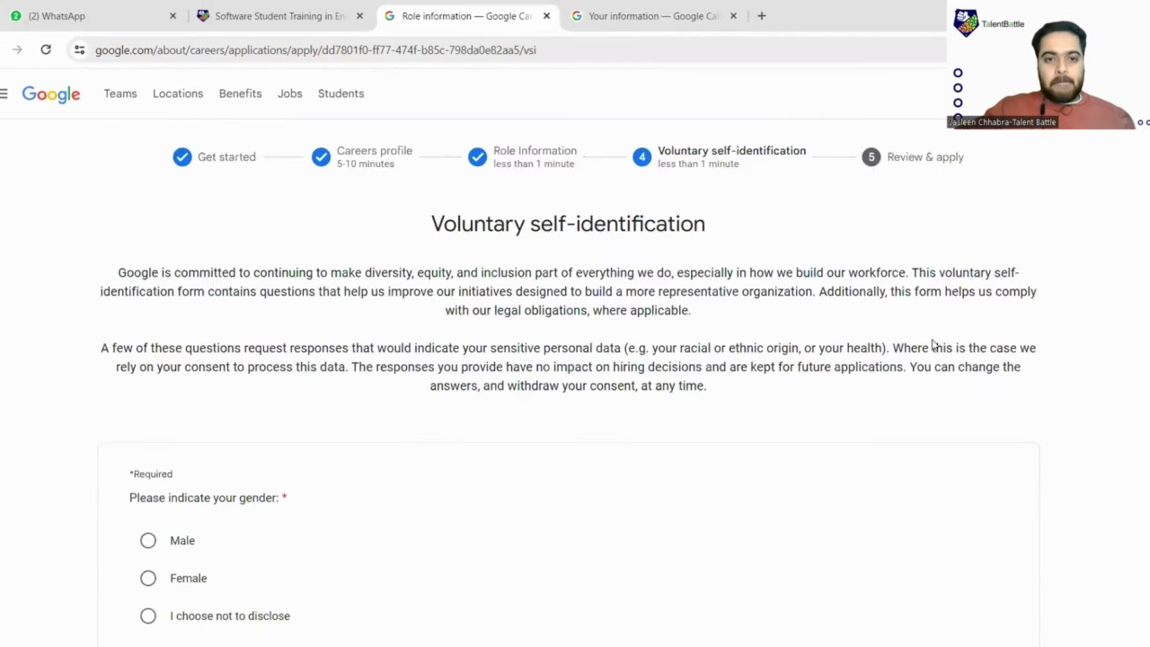
Answer the gender question as Male
{"action": "scroll", "coordinate": [503, 260], "scroll_direction": "down", "scroll_amount": 4}
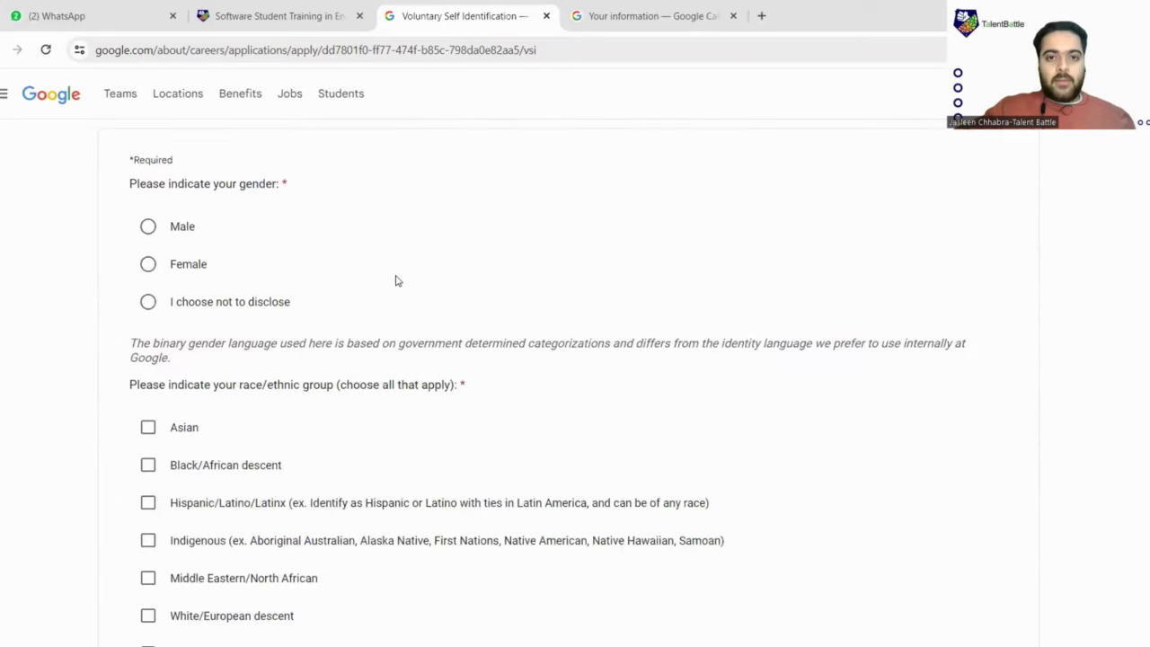
{"action": "scroll", "coordinate": [492, 254], "scroll_direction": "up", "scroll_amount": 3}
{"action": "scroll", "coordinate": [449, 251], "scroll_direction": "down", "scroll_amount": 3}
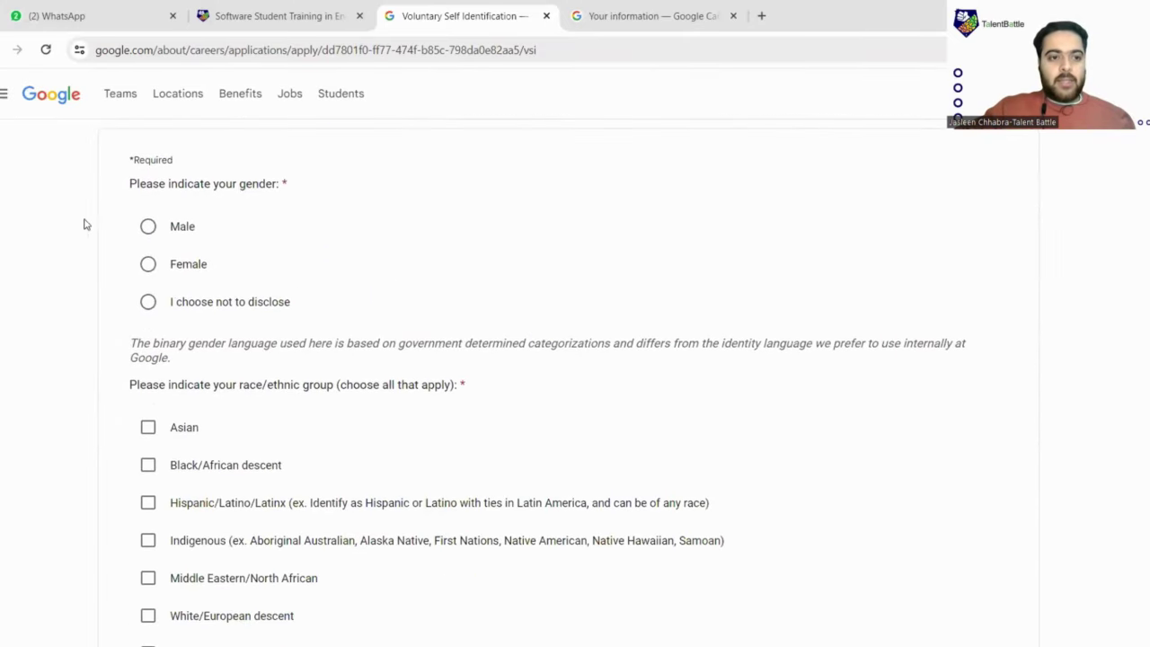
{"action": "left_click", "coordinate": [148, 226]}
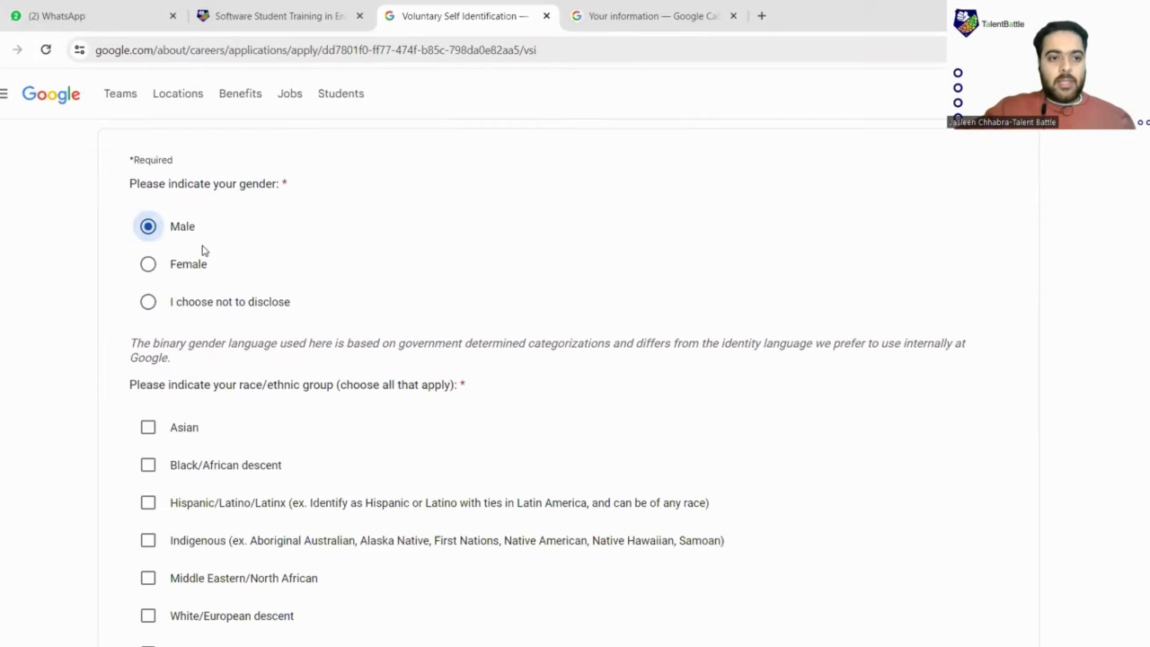
{"action": "scroll", "coordinate": [203, 251], "scroll_direction": "down", "scroll_amount": 2}
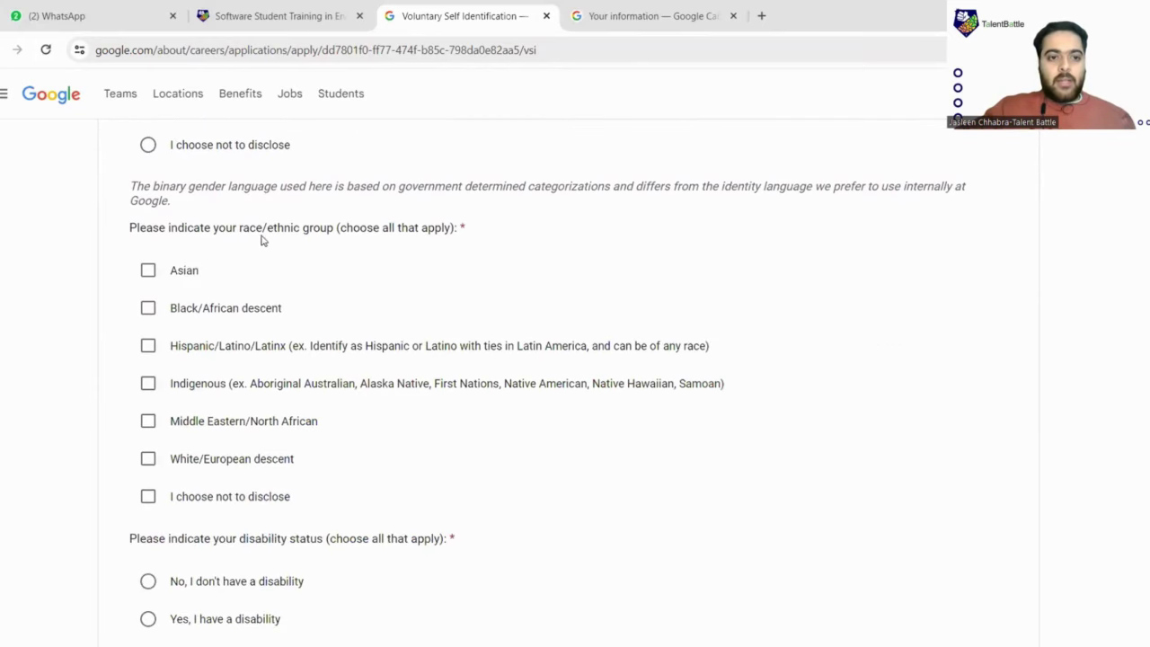
{"action": "scroll", "coordinate": [342, 235], "scroll_direction": "down", "scroll_amount": 1}
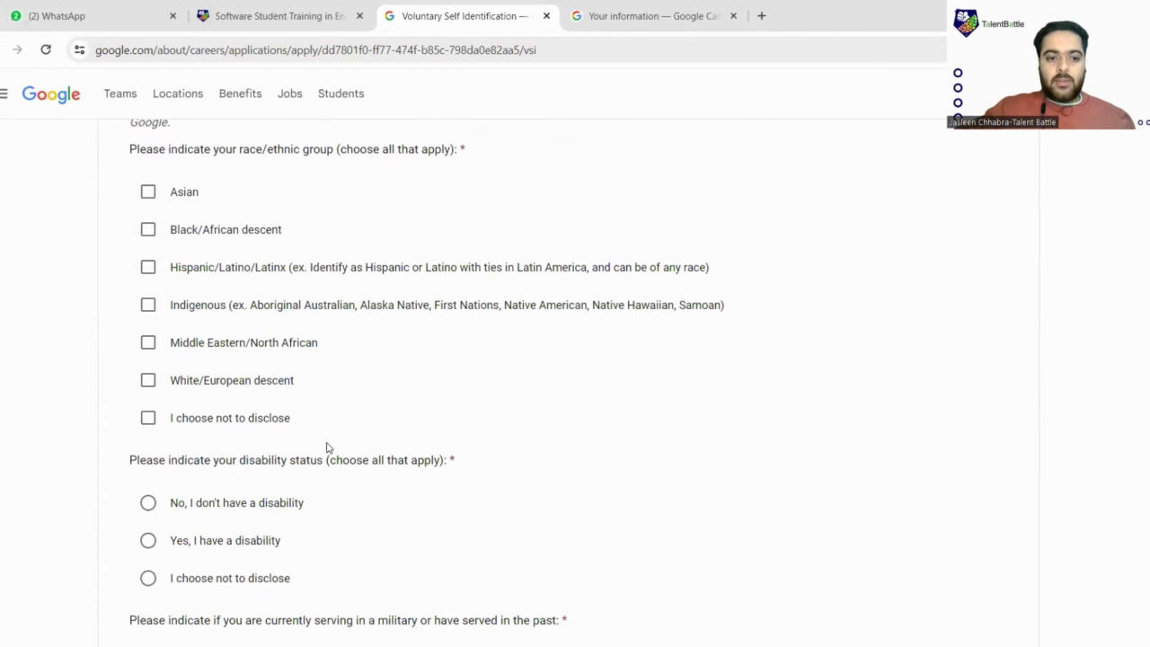
Answer No to the disability and military service questions
{"action": "scroll", "coordinate": [322, 400], "scroll_direction": "down", "scroll_amount": 2}
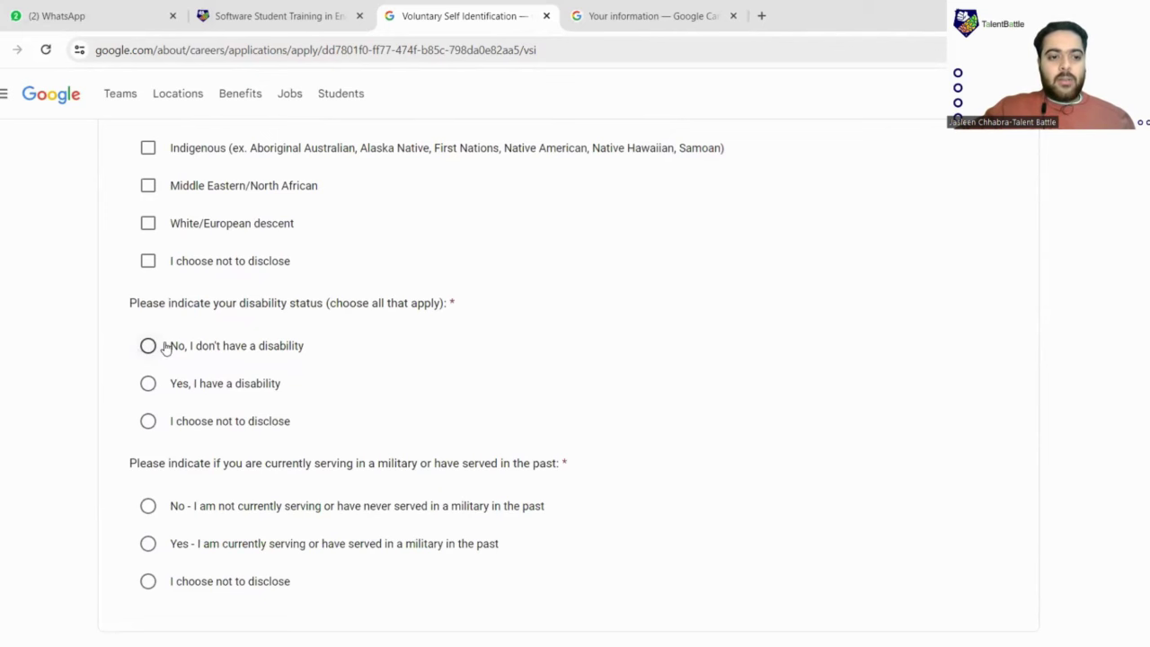
{"action": "scroll", "coordinate": [162, 346], "scroll_direction": "down", "scroll_amount": 3}
{"action": "left_click", "coordinate": [148, 189]}
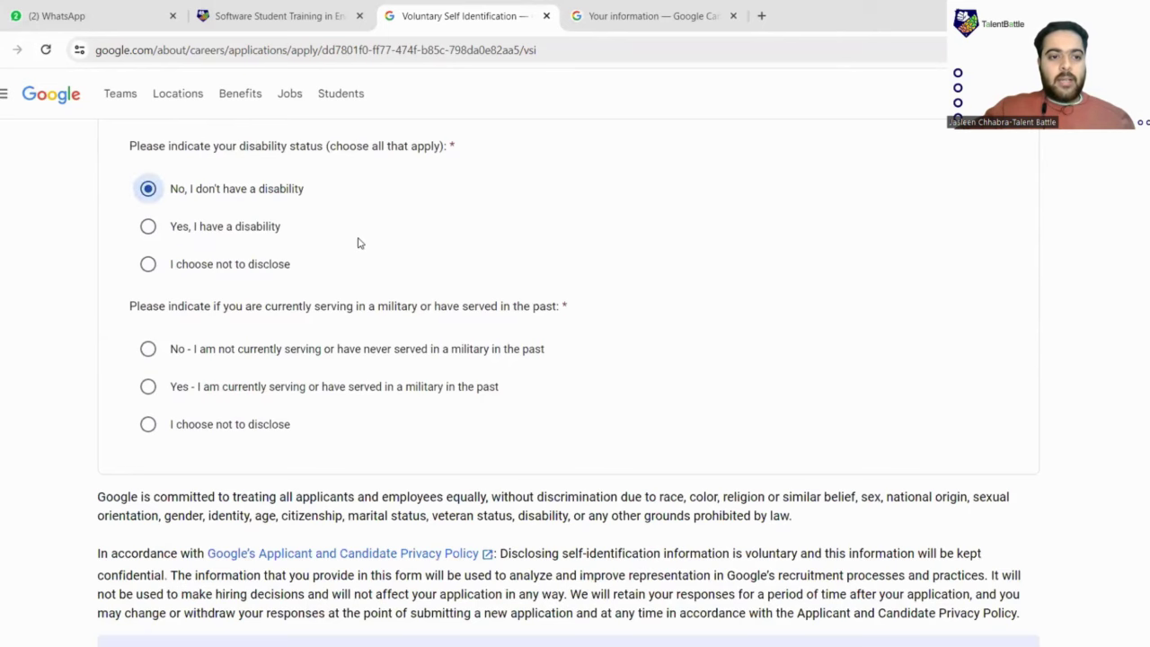
{"action": "scroll", "coordinate": [300, 233], "scroll_direction": "down", "scroll_amount": 3}
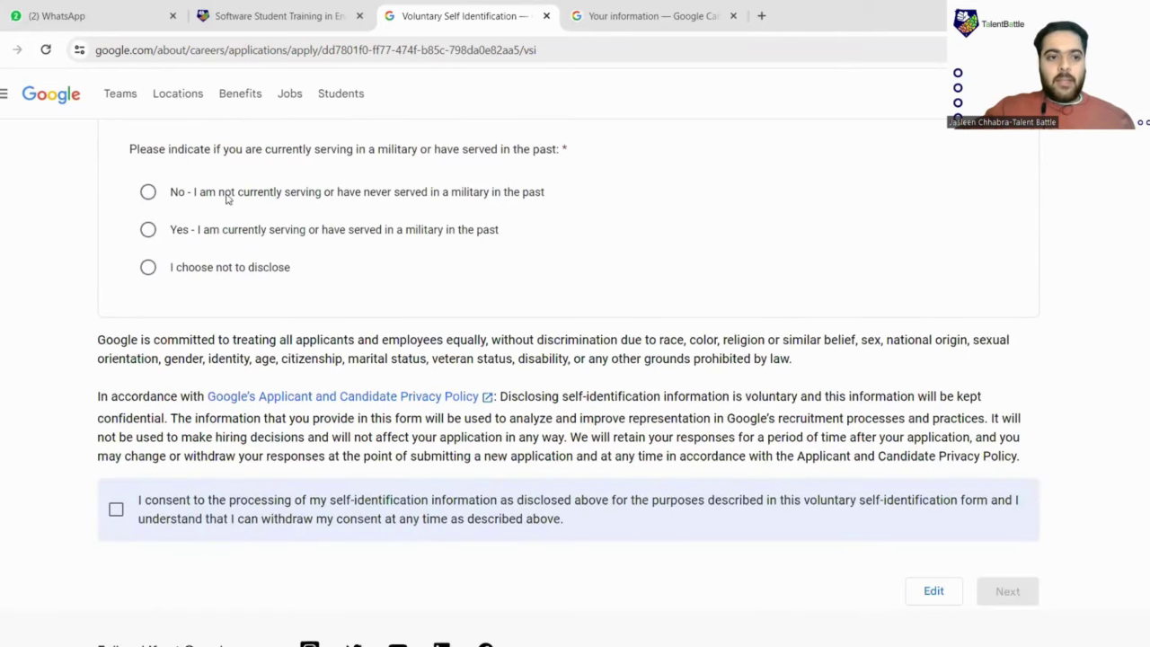
{"action": "left_click", "coordinate": [148, 191]}
Tick the self-identification consent box and proceed to Review your application
{"action": "scroll", "coordinate": [194, 335], "scroll_direction": "down", "scroll_amount": 3}
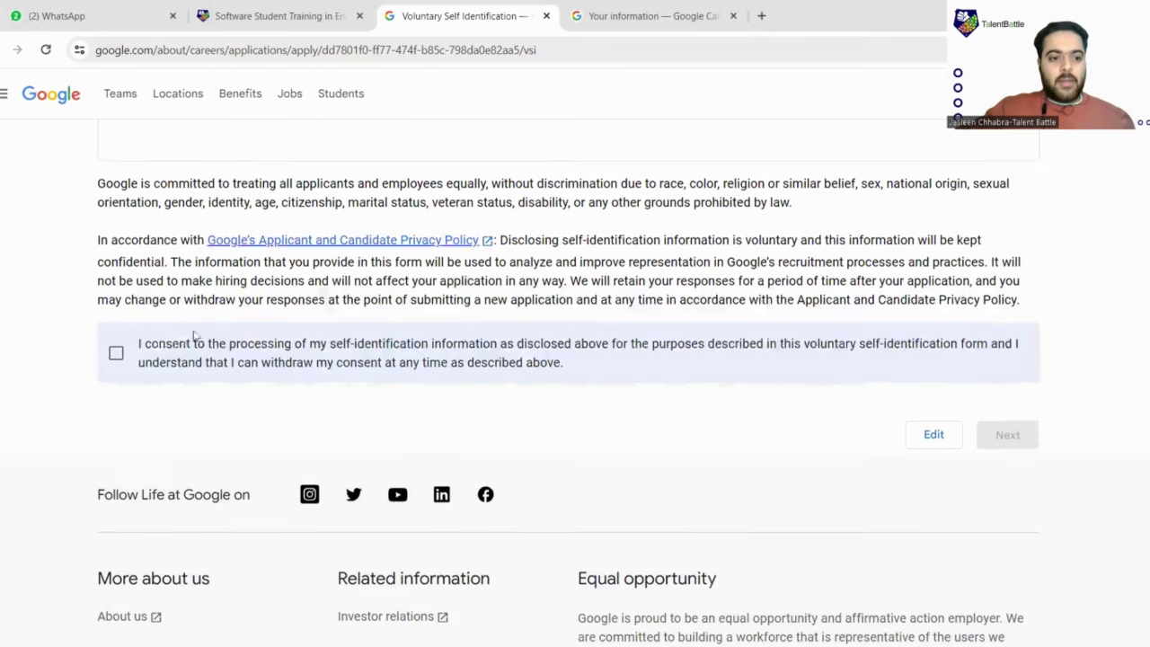
{"action": "left_click", "coordinate": [116, 353]}
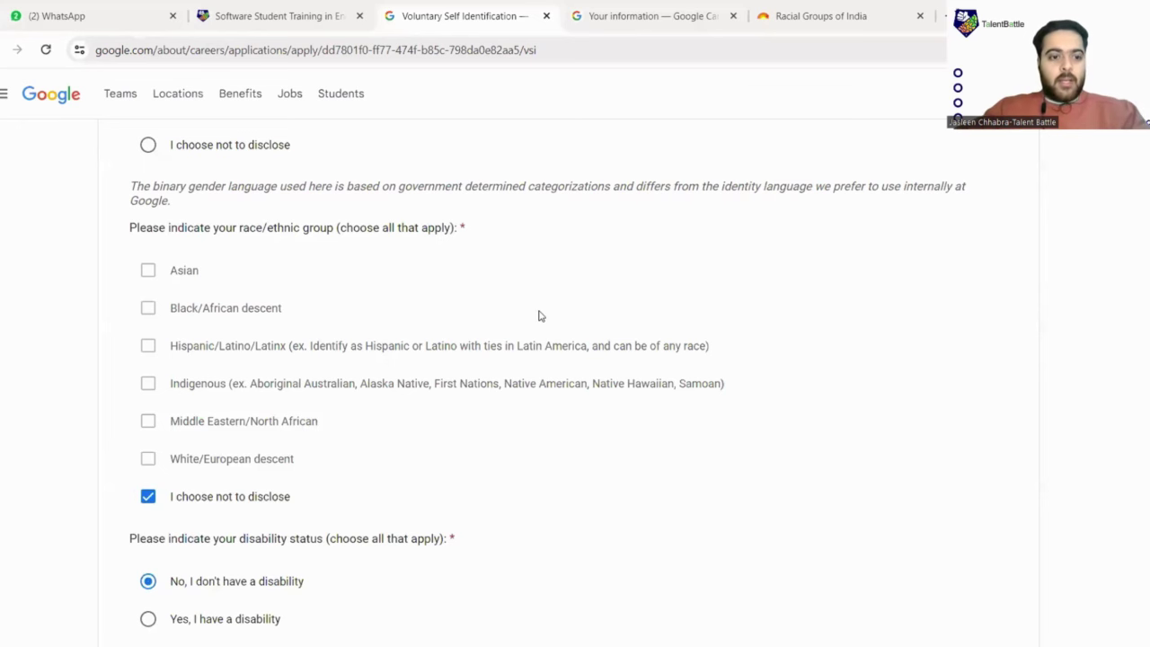
{"action": "scroll", "coordinate": [316, 350], "scroll_direction": "down", "scroll_amount": 2}
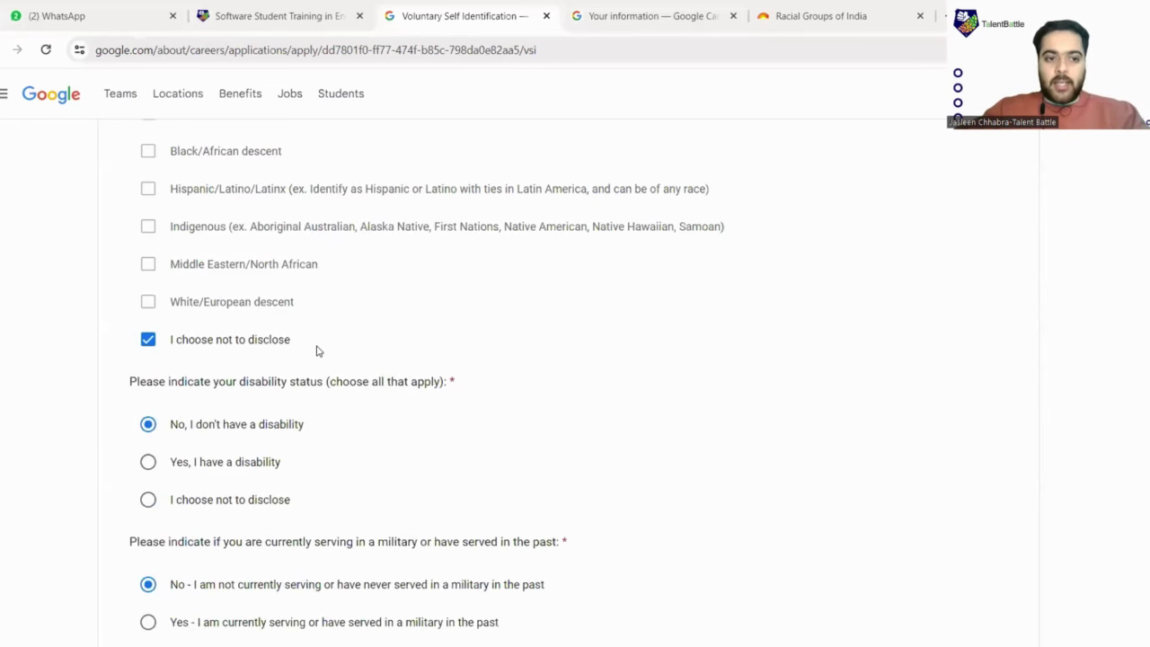
{"action": "scroll", "coordinate": [316, 350], "scroll_direction": "down", "scroll_amount": 2}
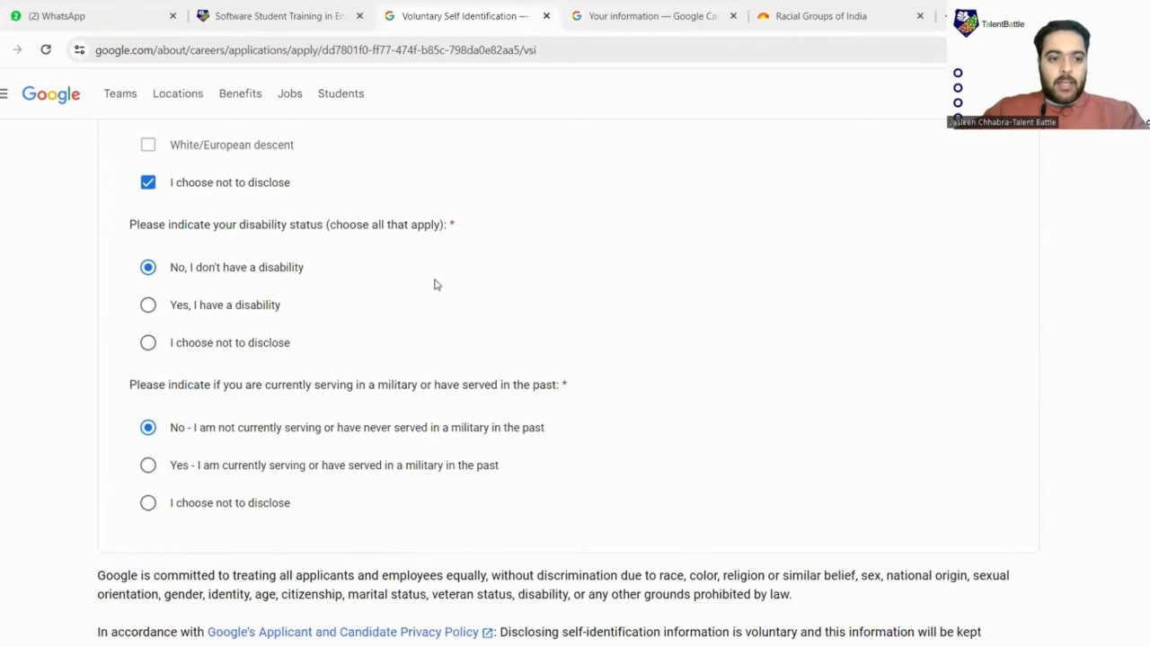
{"action": "scroll", "coordinate": [395, 279], "scroll_direction": "down", "scroll_amount": 3}
{"action": "scroll", "coordinate": [359, 305], "scroll_direction": "down", "scroll_amount": 1}
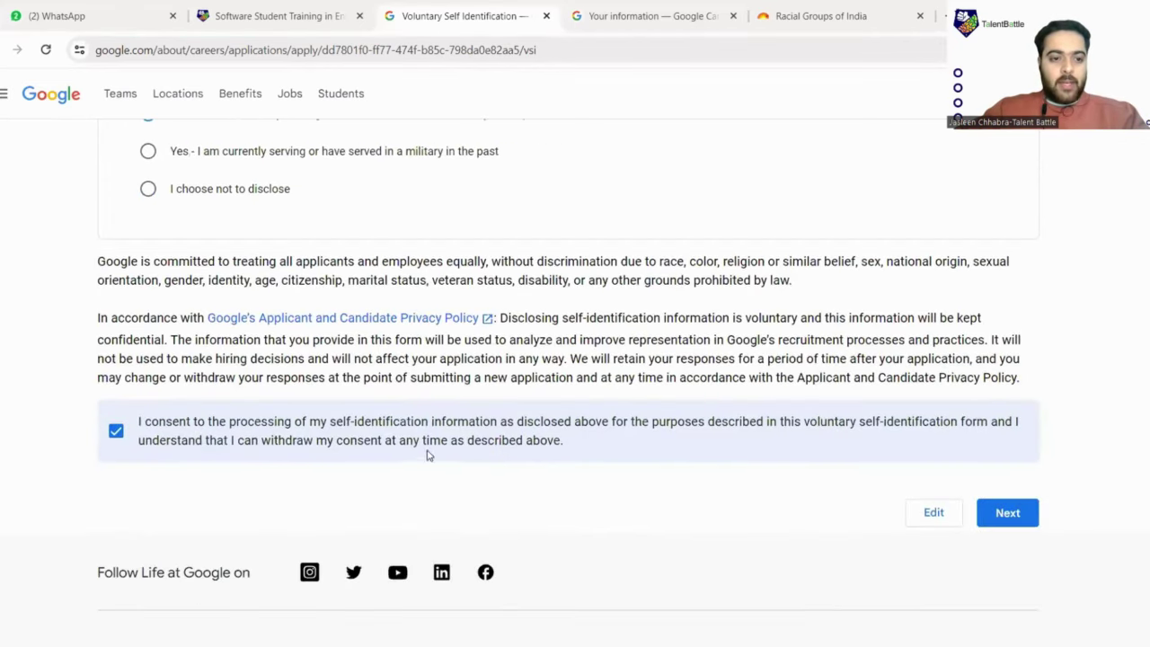
{"action": "scroll", "coordinate": [429, 454], "scroll_direction": "down", "scroll_amount": 2}
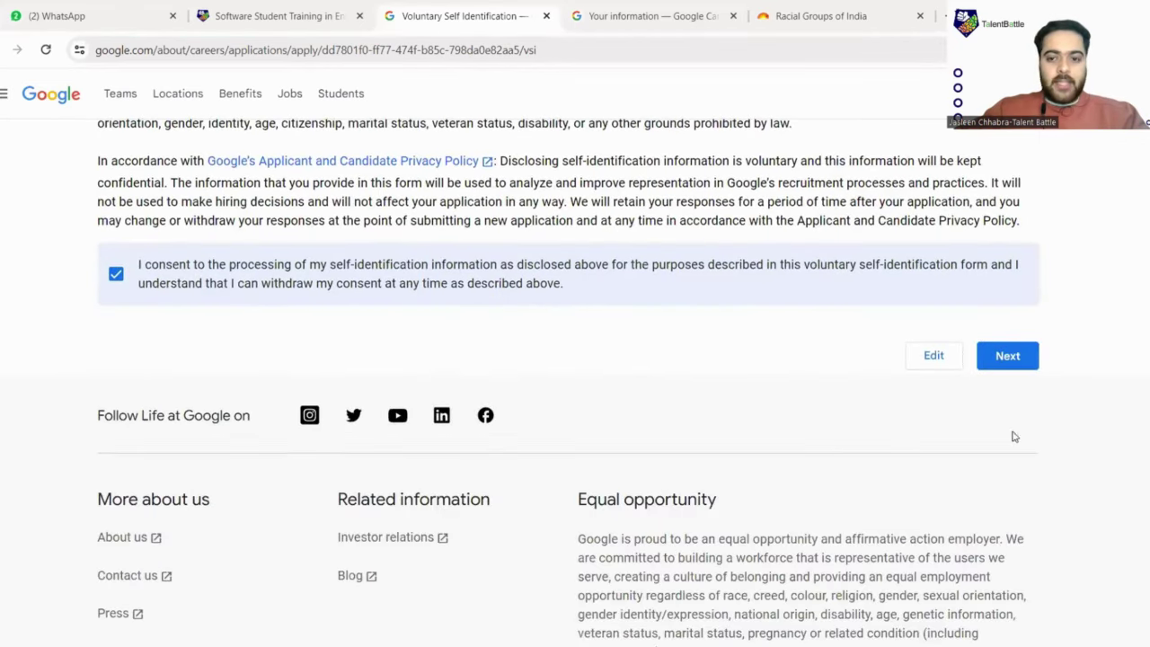
{"action": "left_click", "coordinate": [1015, 358]}
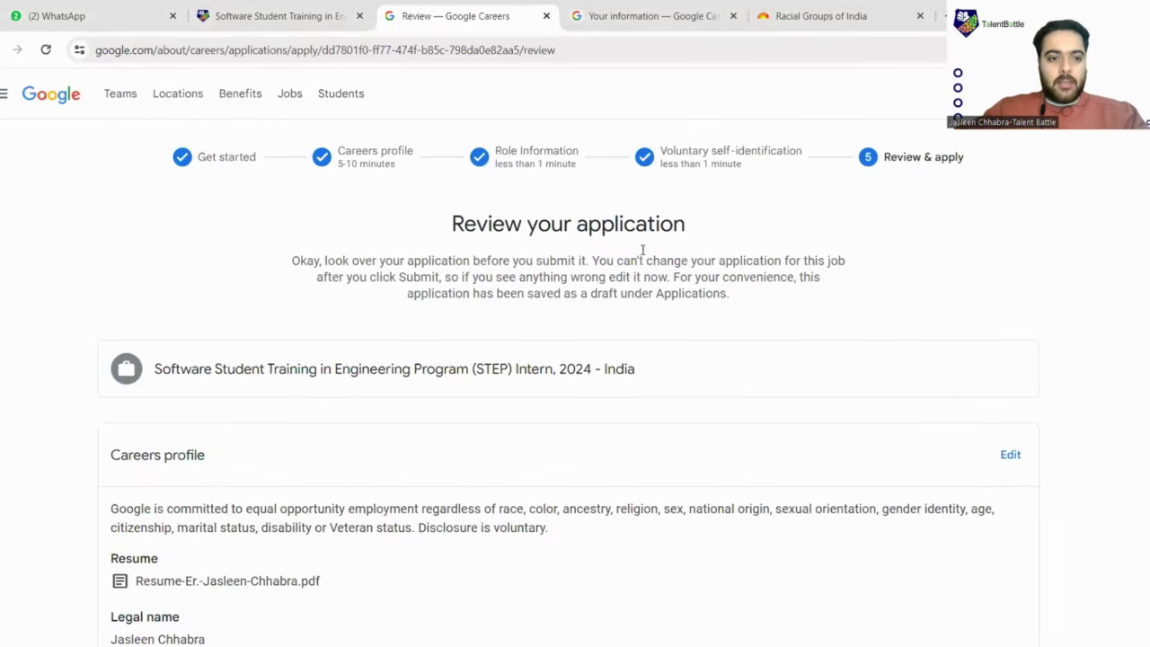
Read through the STEP Intern 2024 review page, tick the privacy consent box, and apply
{"action": "scroll", "coordinate": [425, 219], "scroll_direction": "down", "scroll_amount": 6}
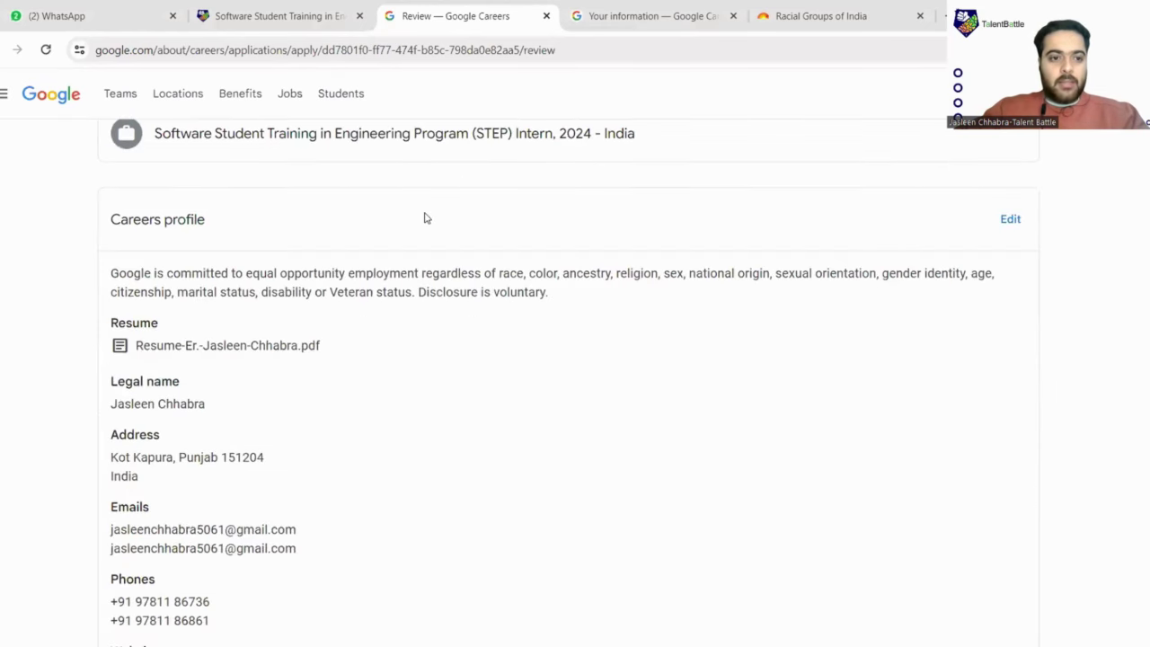
{"action": "scroll", "coordinate": [380, 217], "scroll_direction": "down", "scroll_amount": 4}
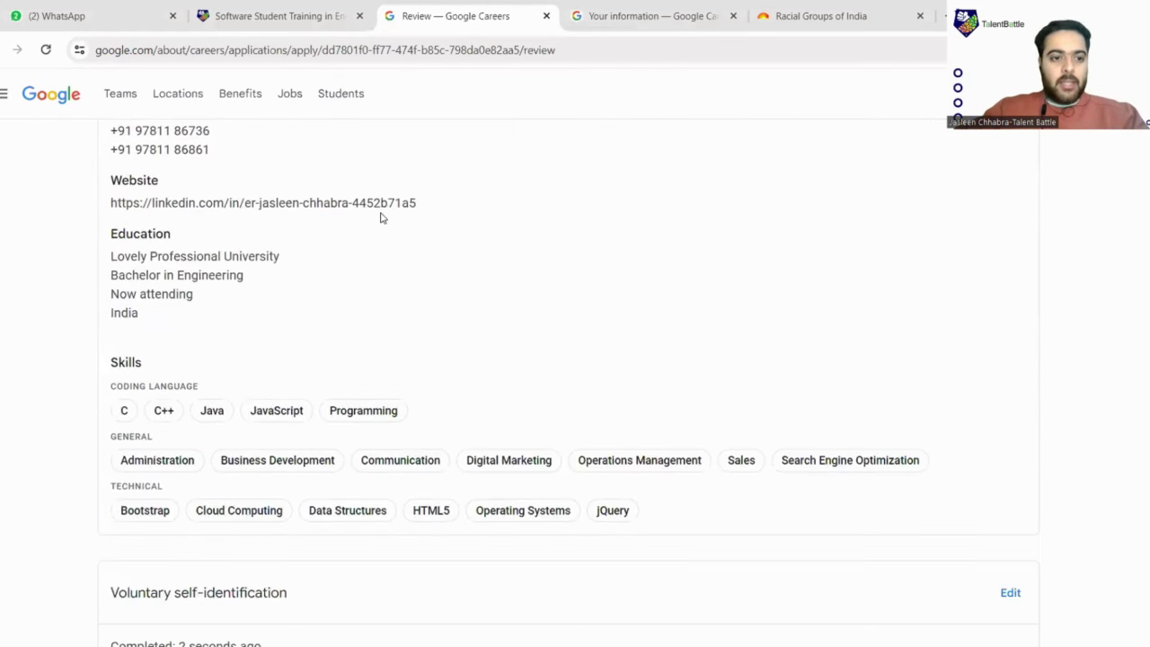
{"action": "scroll", "coordinate": [380, 217], "scroll_direction": "down", "scroll_amount": 2}
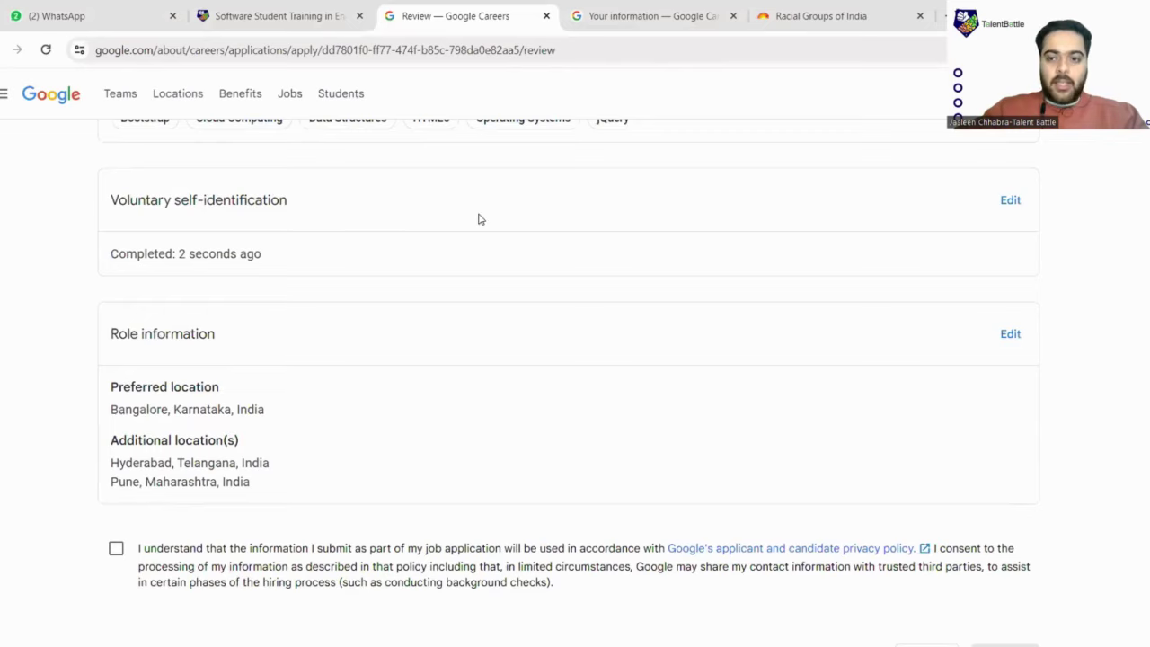
{"action": "scroll", "coordinate": [477, 218], "scroll_direction": "down", "scroll_amount": 2}
{"action": "scroll", "coordinate": [485, 220], "scroll_direction": "up", "scroll_amount": 2}
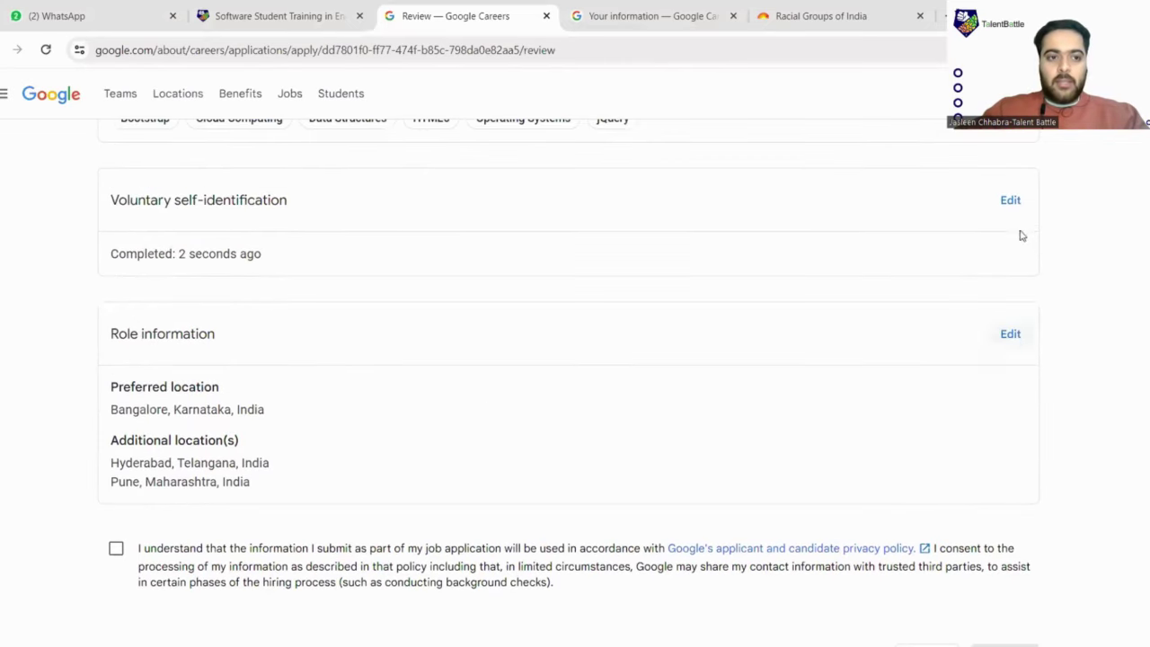
{"action": "scroll", "coordinate": [434, 216], "scroll_direction": "down", "scroll_amount": 4}
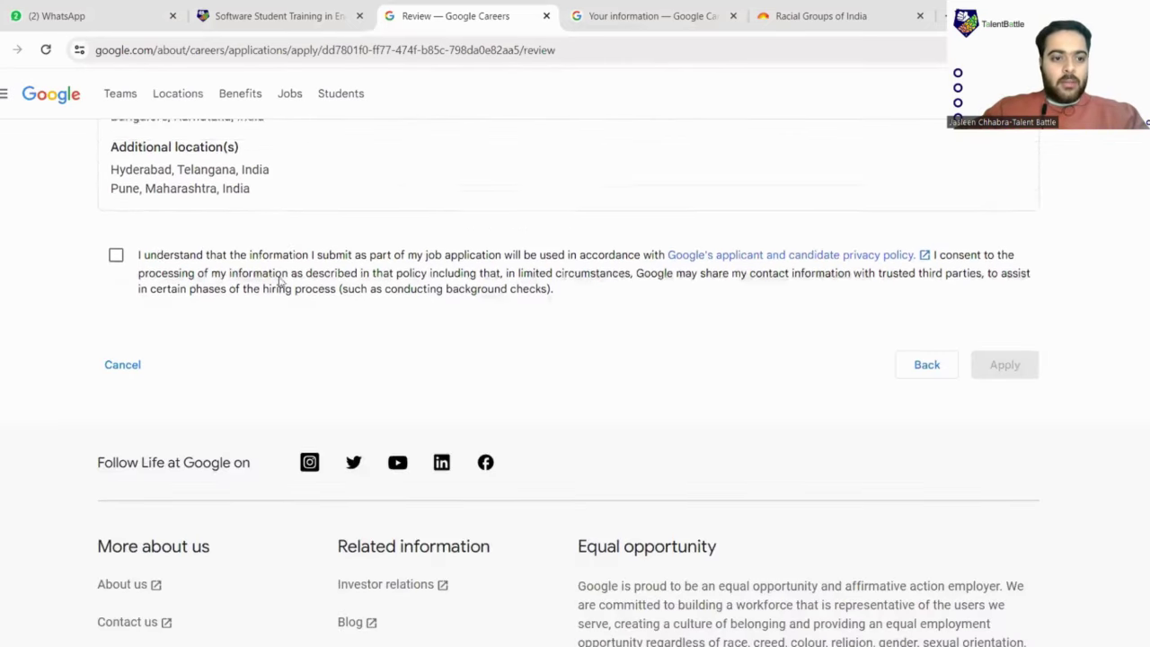
{"action": "left_click", "coordinate": [116, 233]}
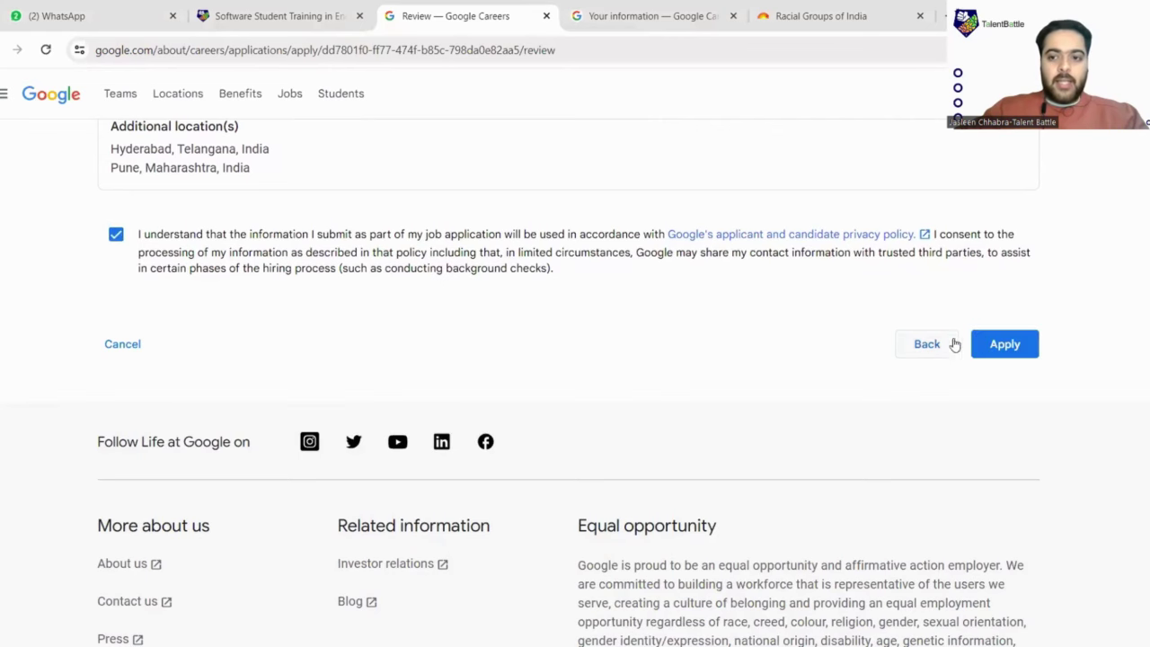
{"action": "left_click", "coordinate": [1001, 349]}
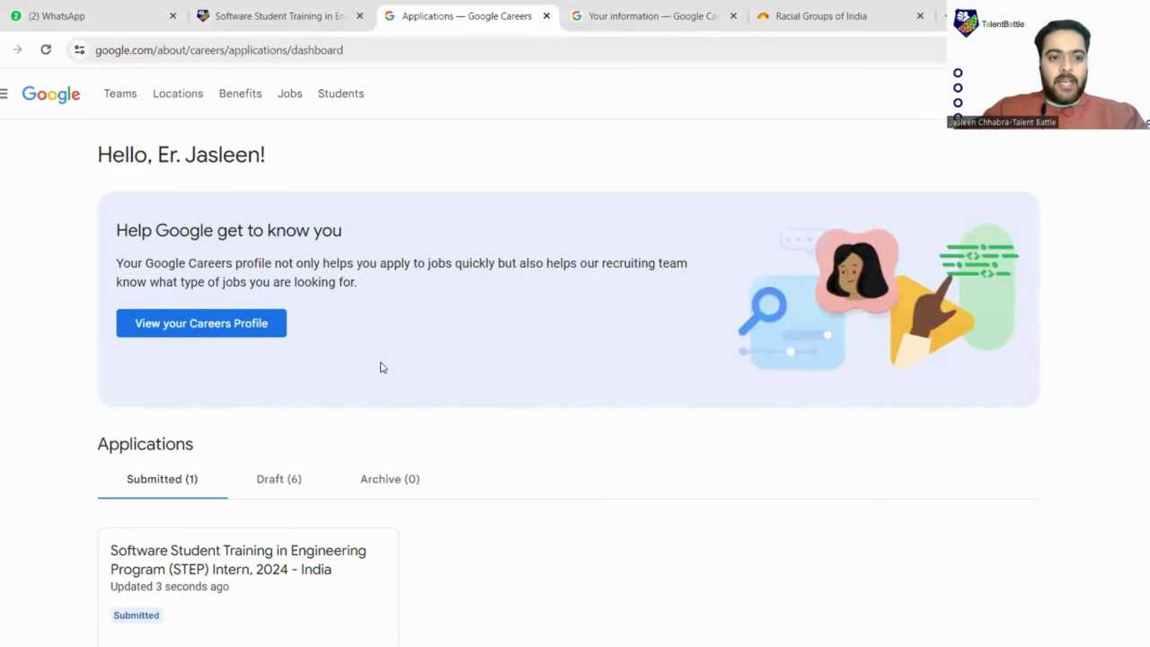
Verify STEP Intern, 2024 under Submitted (1), then go back to the Talent Battle STEP Intern 2025/26 posting
{"action": "scroll", "coordinate": [381, 367], "scroll_direction": "down", "scroll_amount": 2}
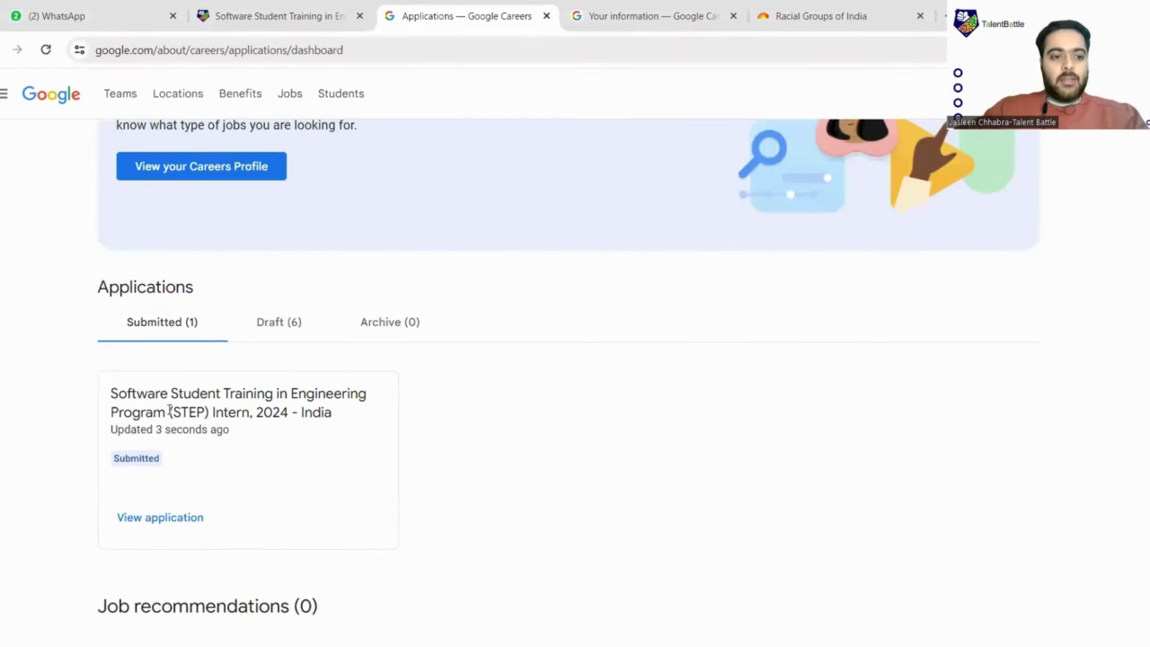
{"action": "scroll", "coordinate": [264, 449], "scroll_direction": "down", "scroll_amount": 2}
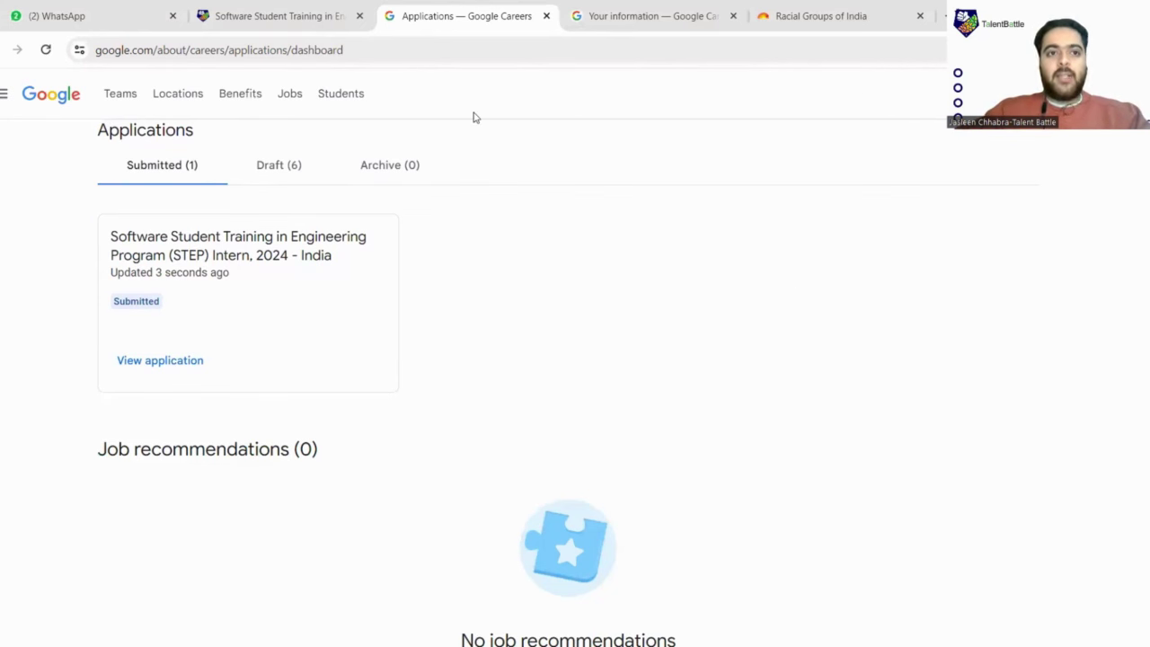
{"action": "key", "text": "ctrl+shift+Tab"}
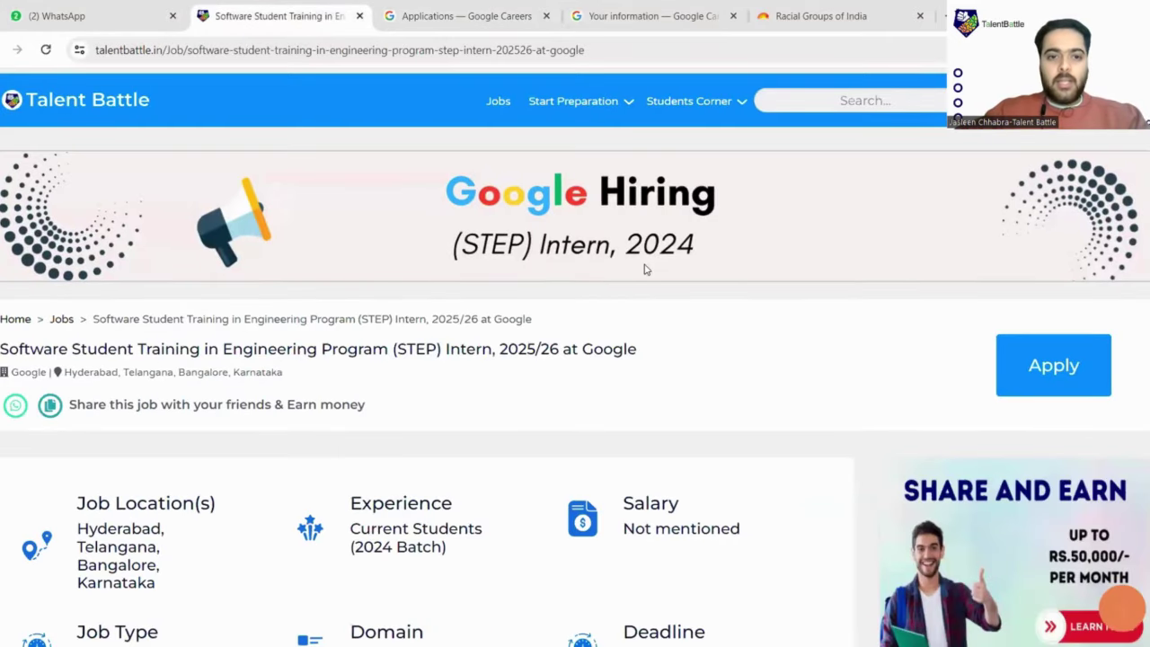
{"action": "scroll", "coordinate": [633, 449], "scroll_direction": "down", "scroll_amount": 2}
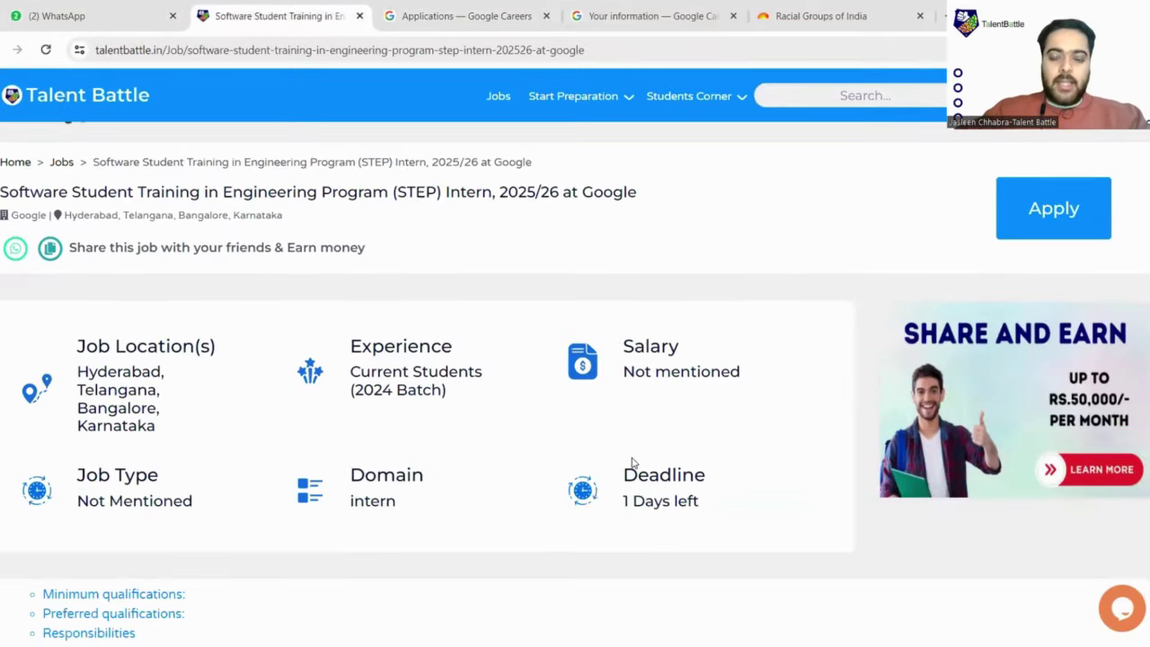